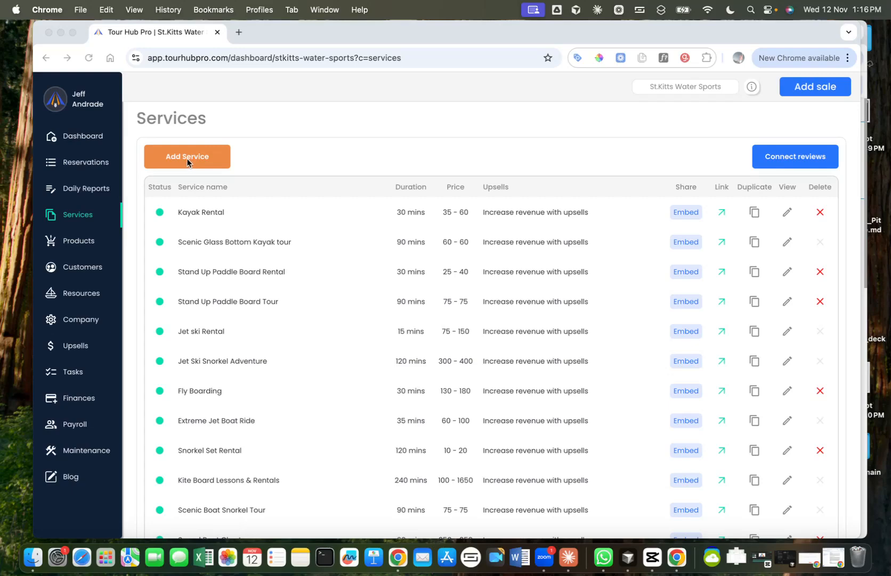
# - Start a new service and name it with the owner's first name followed by "kayak service."
pyautogui.click(187, 163)
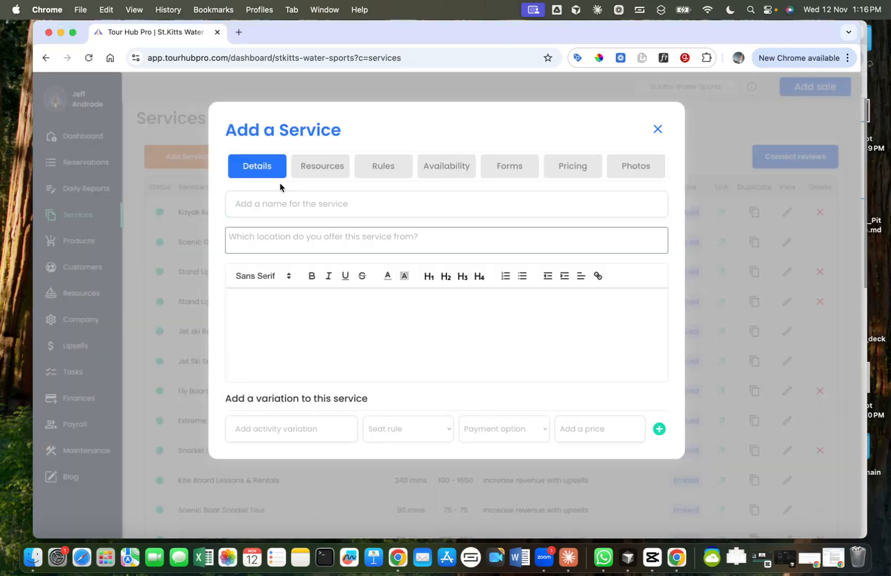
pyautogui.click(295, 203)
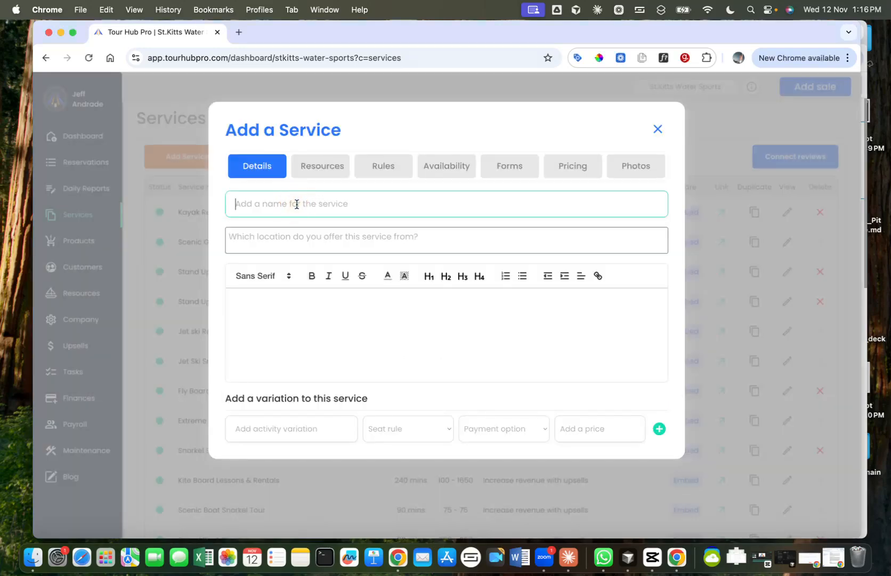
pyautogui.write('Jess')
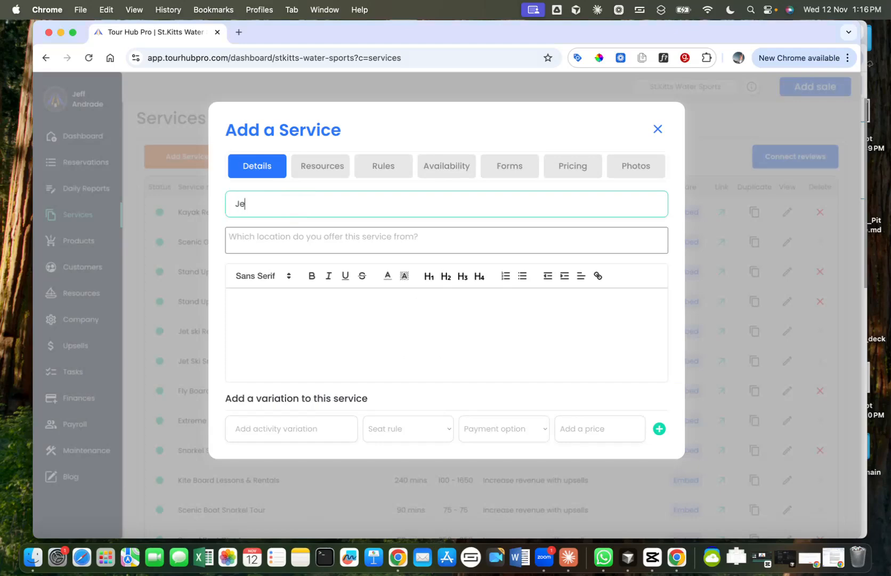
pyautogui.press('BackSpace')
pyautogui.press('BackSpace')
pyautogui.write('ff kayak service.')
# - Select Reggae Beach and Carambola as the locations the service is offered from
pyautogui.click(399, 247)
pyautogui.click(343, 236)
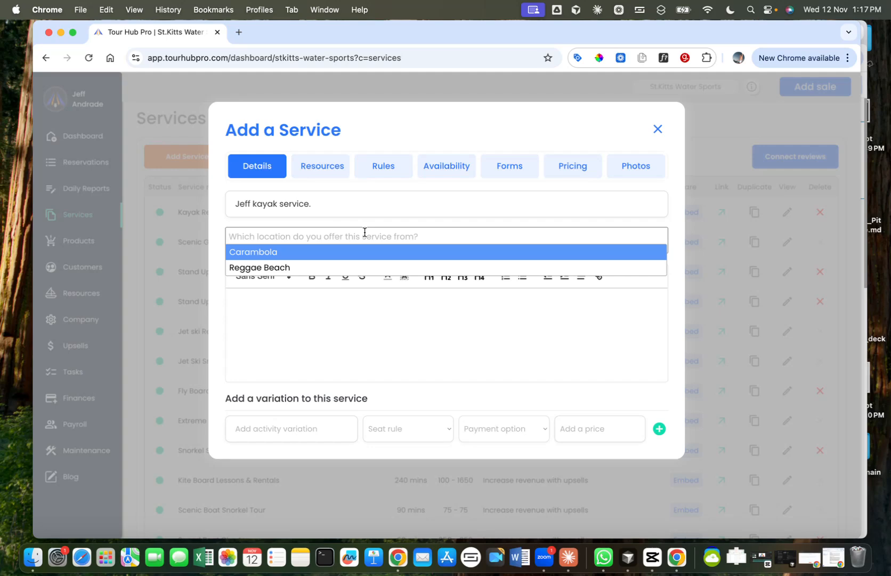
pyautogui.click(312, 268)
pyautogui.click(354, 232)
pyautogui.click(317, 255)
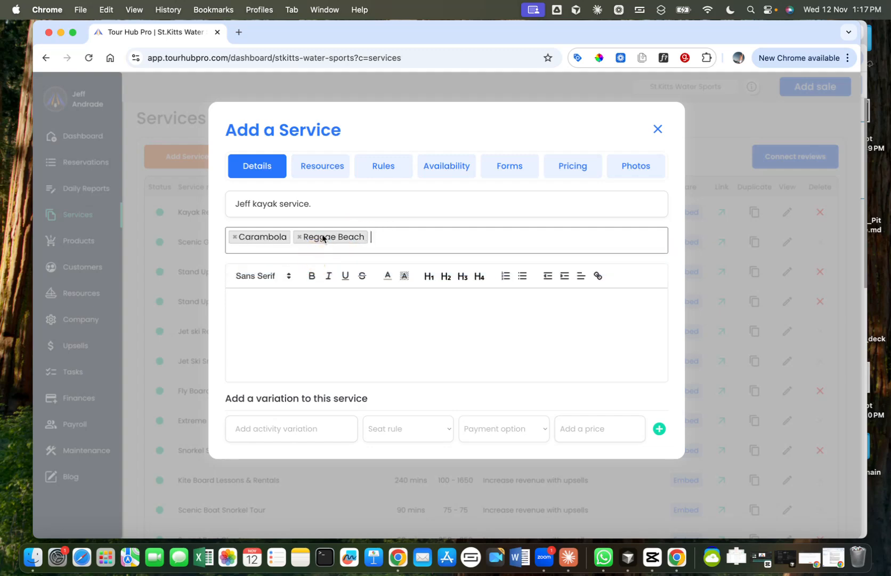
# - Remove both selected locations from the service and close the location choices
pyautogui.click(253, 239)
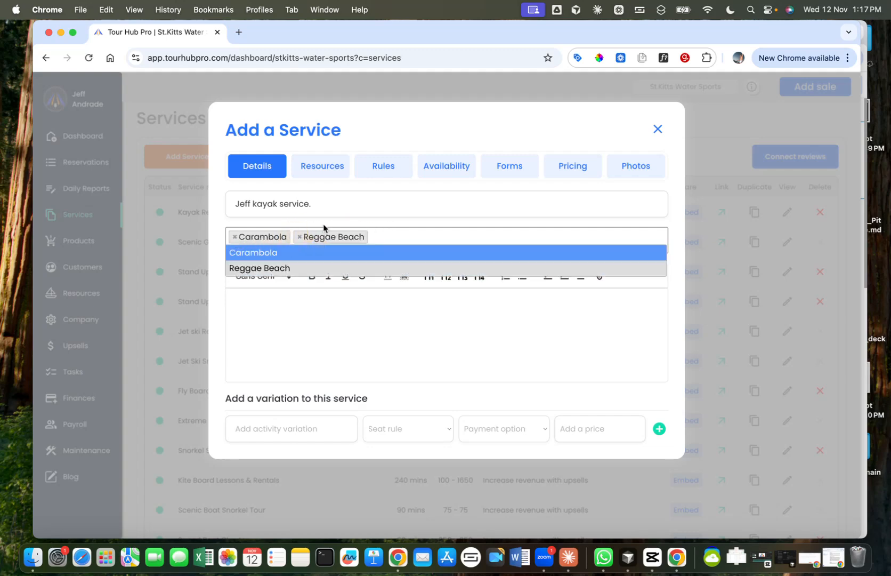
pyautogui.click(300, 237)
pyautogui.click(235, 236)
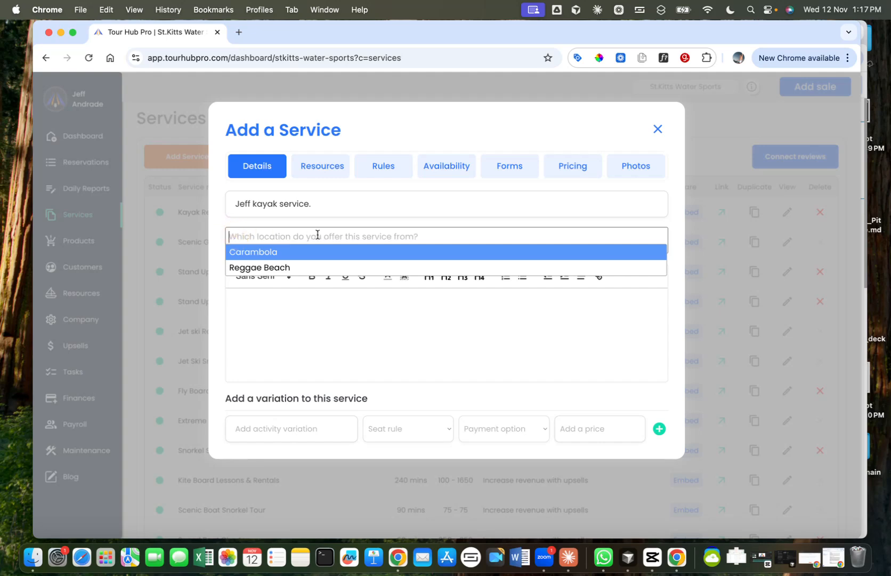
pyautogui.click(319, 225)
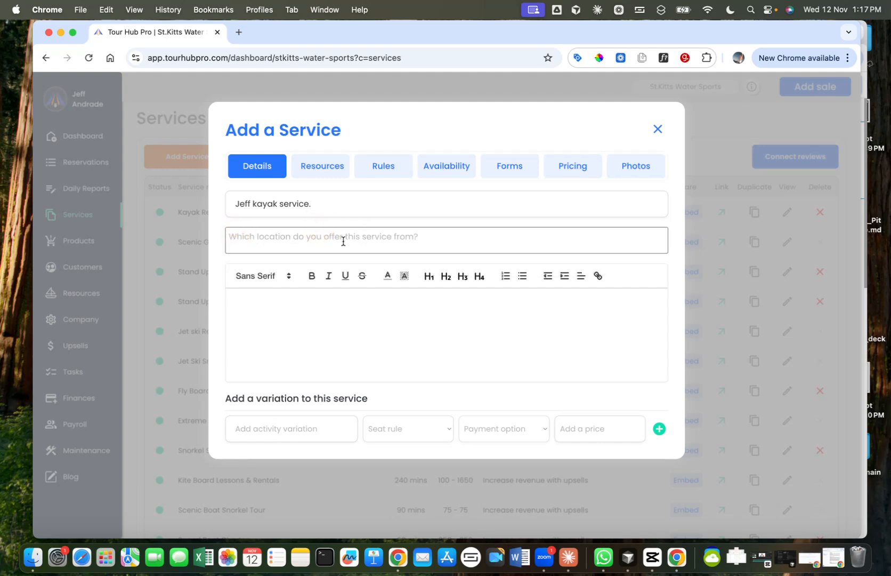
# - Enter "Hello" as the service's description
pyautogui.click(343, 313)
pyautogui.write('Hello')
pyautogui.scroll(-2, 403, 344)
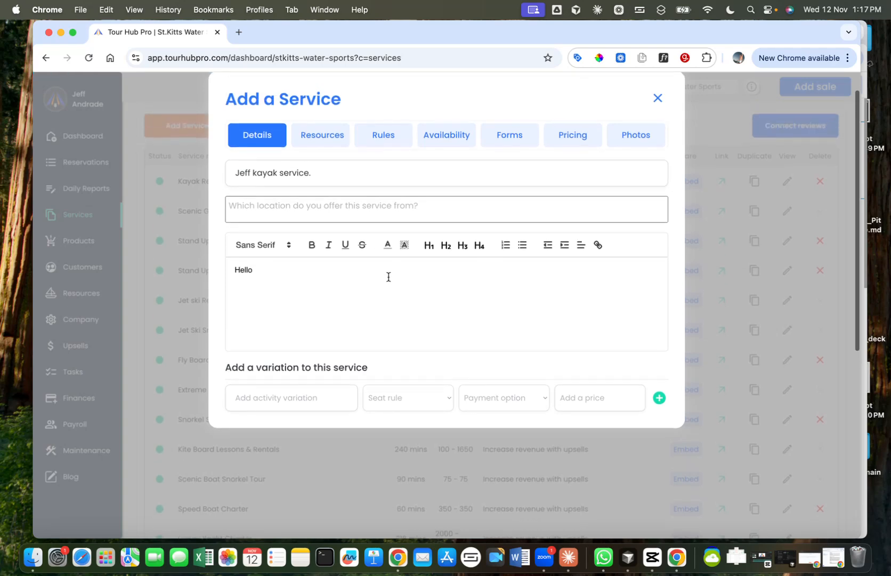
# - Change the last word of the service name to "rental", keeping the period
pyautogui.click(300, 401)
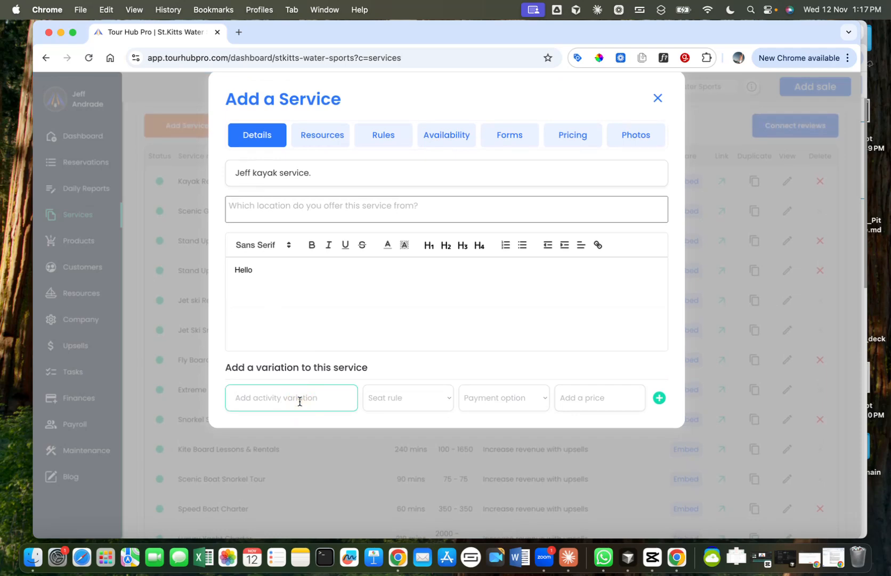
pyautogui.click(309, 173)
pyautogui.press('BackSpace')
pyautogui.press('BackSpace')
pyautogui.press('BackSpace')
pyautogui.press('BackSpace')
pyautogui.press('BackSpace')
pyautogui.press('BackSpace')
pyautogui.press('BackSpace')
pyautogui.write('rental')
# - Name the first activity variation "Kayak rental 30 min" and set its seat rule to Not Shared
pyautogui.click(299, 399)
pyautogui.write('Kayak rental 30 min')
pyautogui.moveTo(231, 398); pyautogui.dragTo(329, 404)
pyautogui.click(292, 397)
pyautogui.moveTo(234, 398)
pyautogui.mouseDown()
pyautogui.moveTo(314, 398)
pyautogui.moveTo(240, 399)
pyautogui.mouseUp()
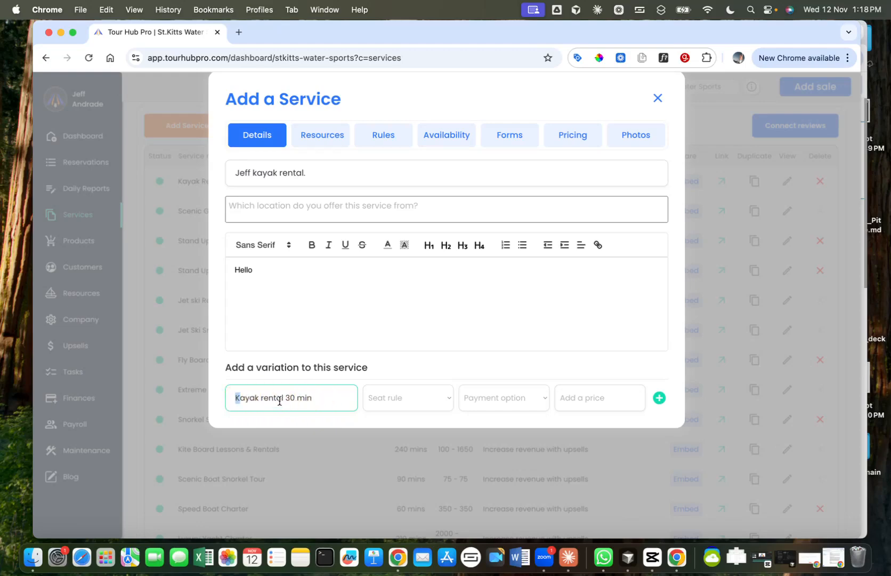
pyautogui.click(399, 400)
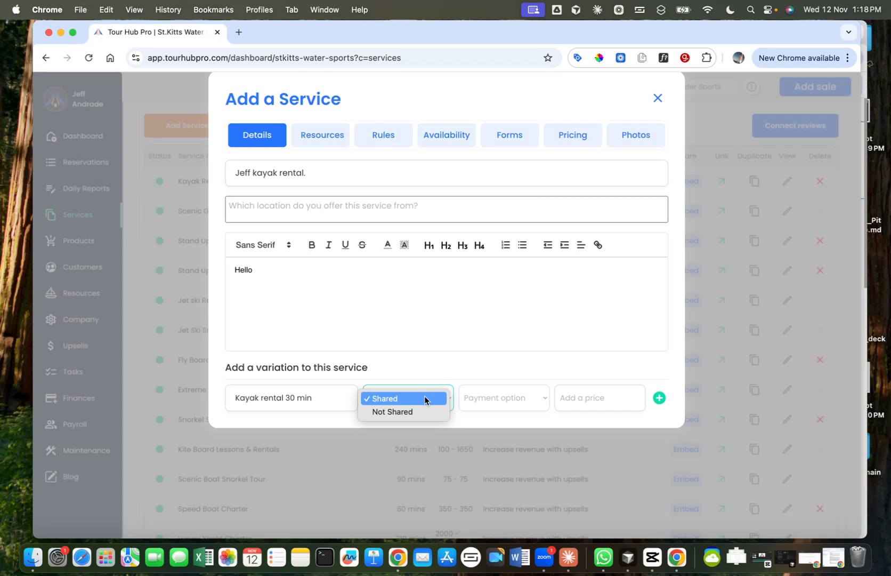
pyautogui.click(429, 362)
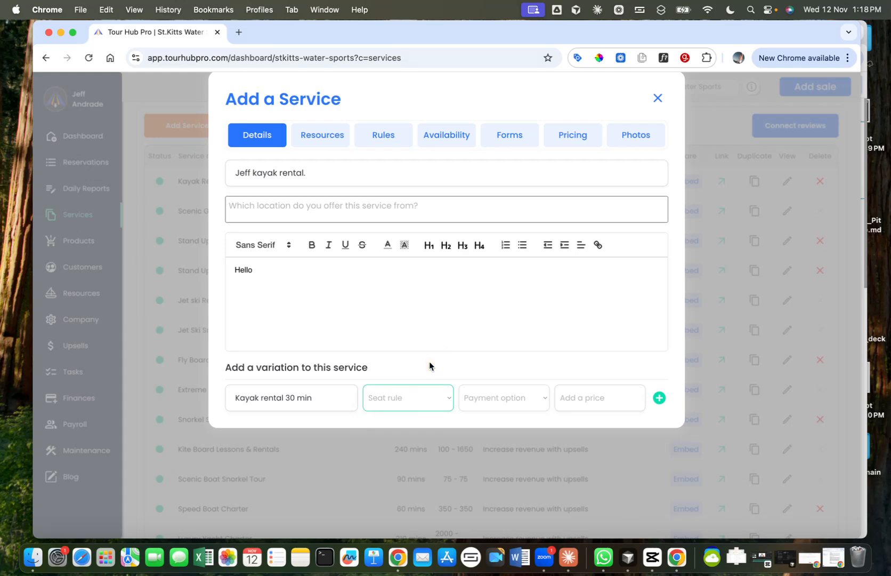
pyautogui.click(415, 392)
pyautogui.click(406, 411)
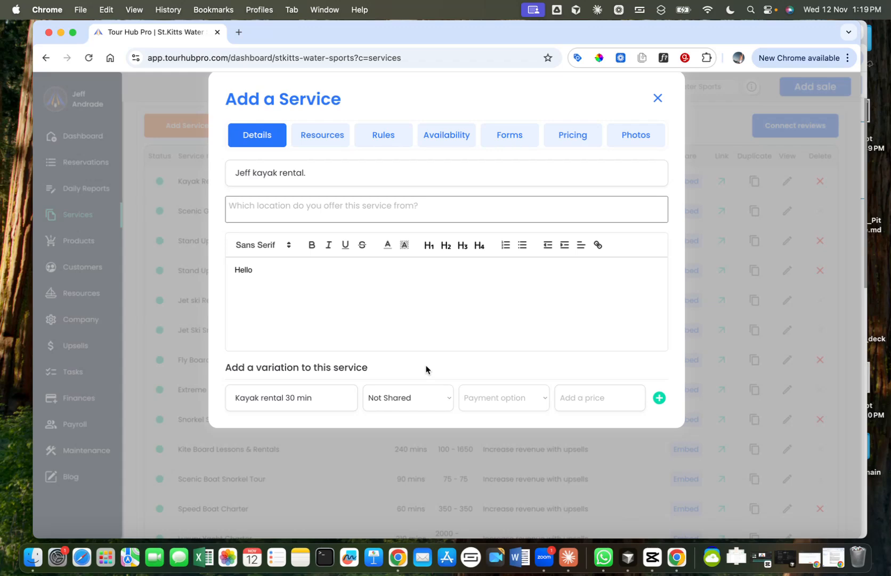
# - Set the 30-minute variation's payment option to Deposit, with a $25 deposit and a $35 total price
pyautogui.click(517, 397)
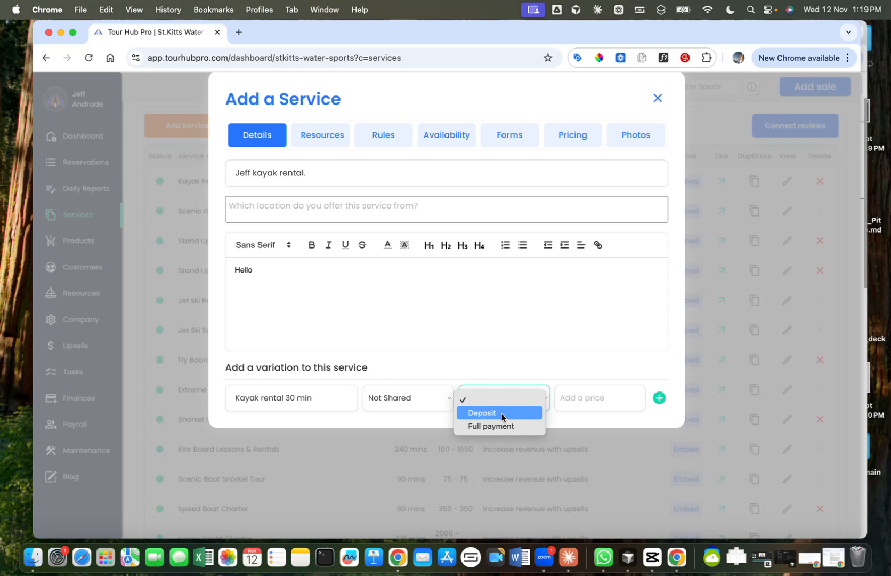
pyautogui.click(497, 414)
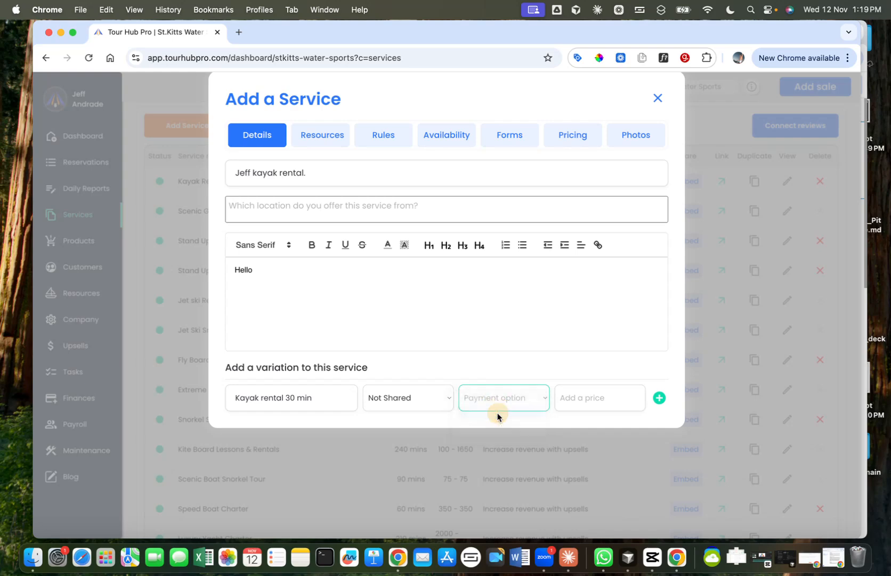
pyautogui.click(553, 396)
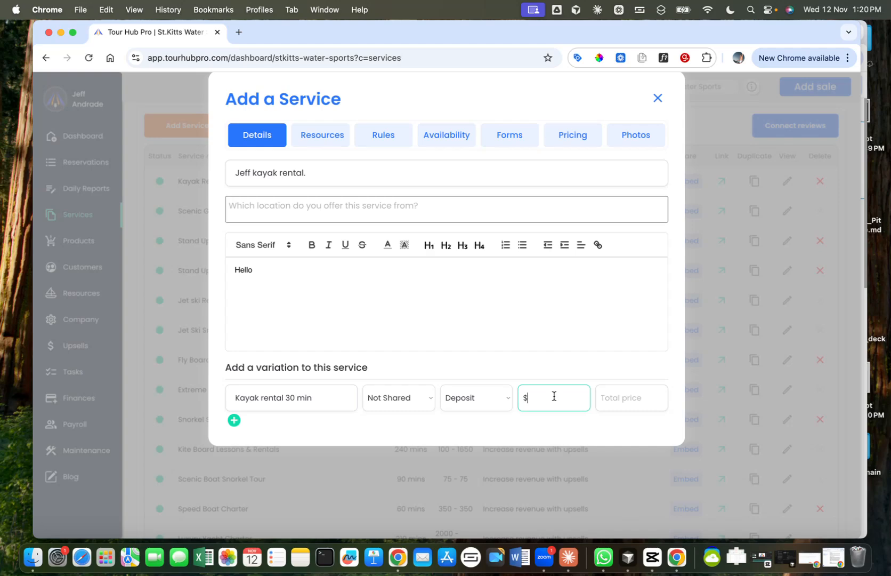
pyautogui.write('25')
pyautogui.click(637, 396)
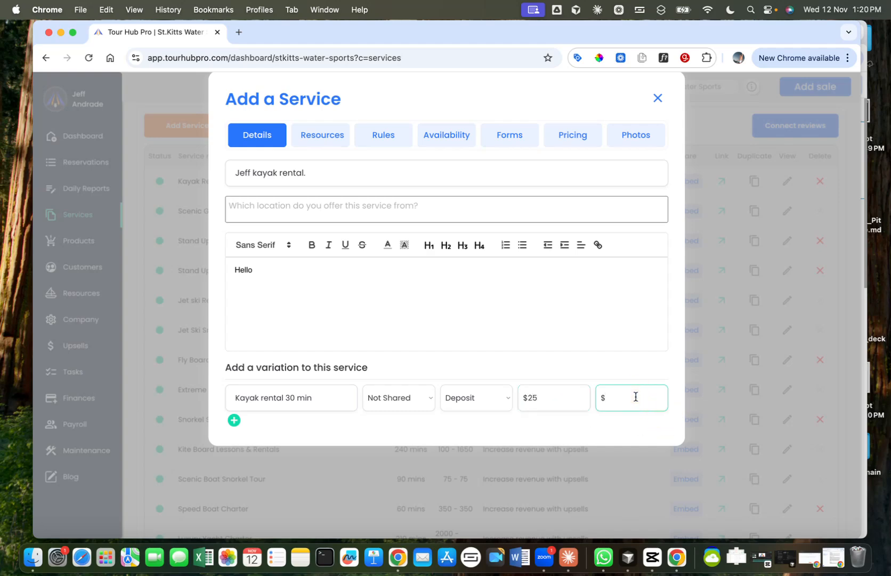
pyautogui.write('35')
# - Change the deposit amount to $10 and add the 30-minute variation to the service
pyautogui.doubleClick(568, 399)
pyautogui.press('BackSpace')
pyautogui.write('10')
pyautogui.click(555, 397)
pyautogui.click(373, 397)
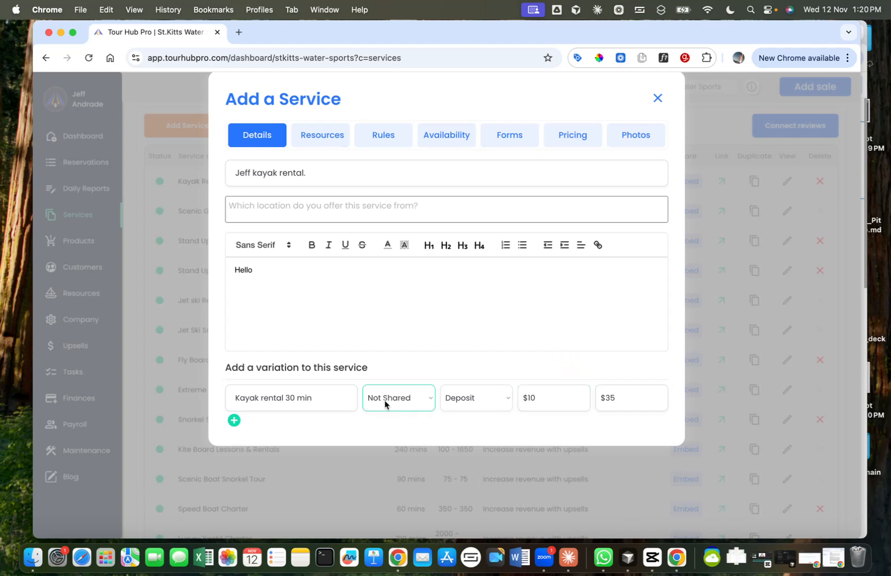
pyautogui.click(233, 422)
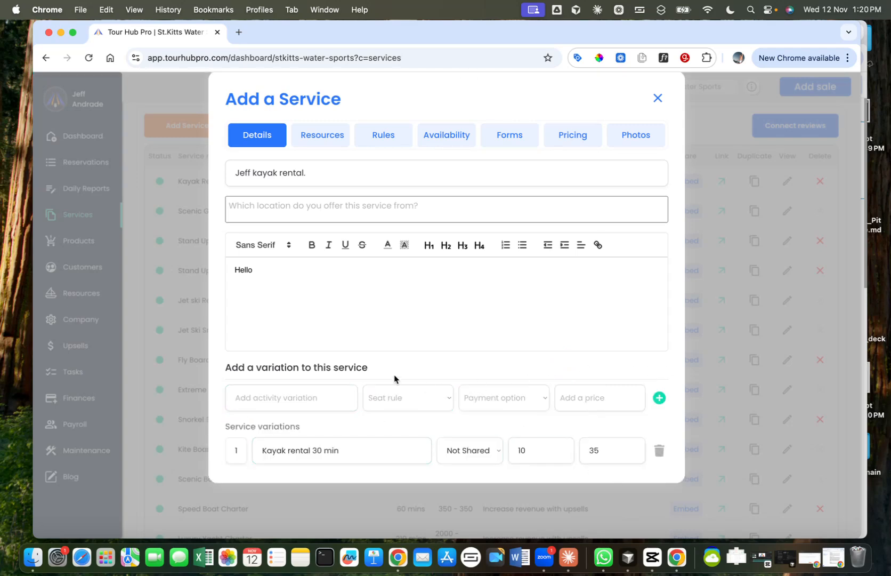
# - Copy the first variation's name into a new variation and change it to "Kayak rental 60 min"
pyautogui.click(308, 392)
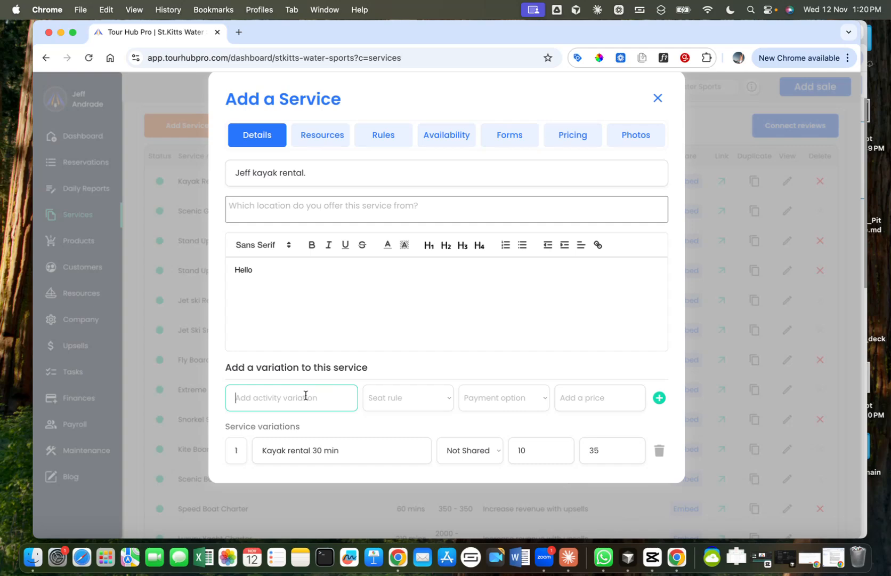
pyautogui.tripleClick(294, 449)
pyautogui.press('cmd+c')
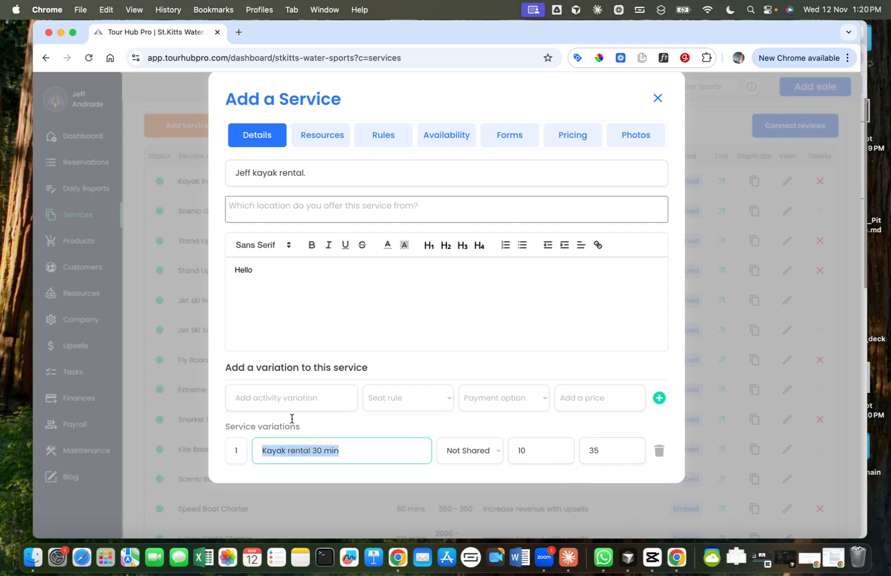
pyautogui.click(286, 396)
pyautogui.press('cmd+v')
pyautogui.doubleClick(289, 397)
pyautogui.press('BackSpace')
pyautogui.write('60')
# - Give the 60-minute variation the Not Shared seat rule, Full payment and a $60 price, and add it to the service
pyautogui.click(380, 401)
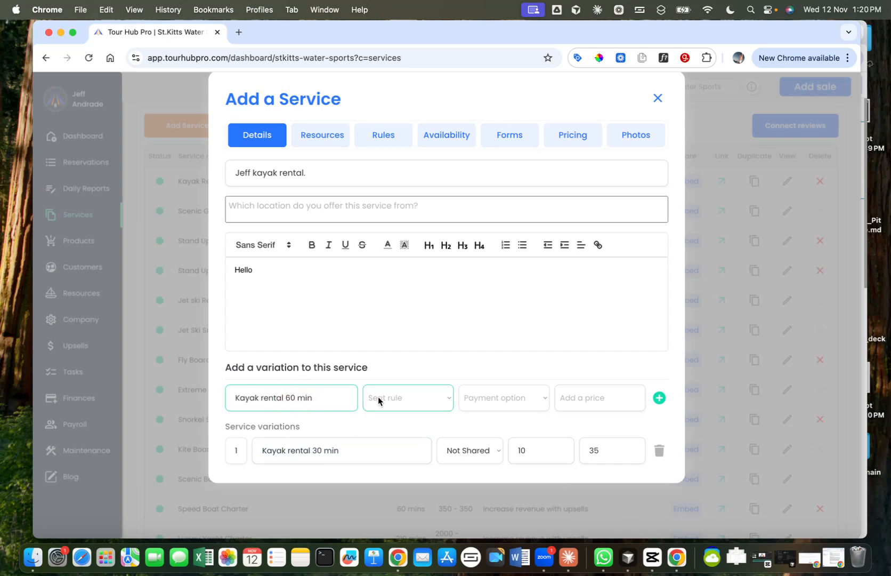
pyautogui.click(402, 413)
pyautogui.click(503, 399)
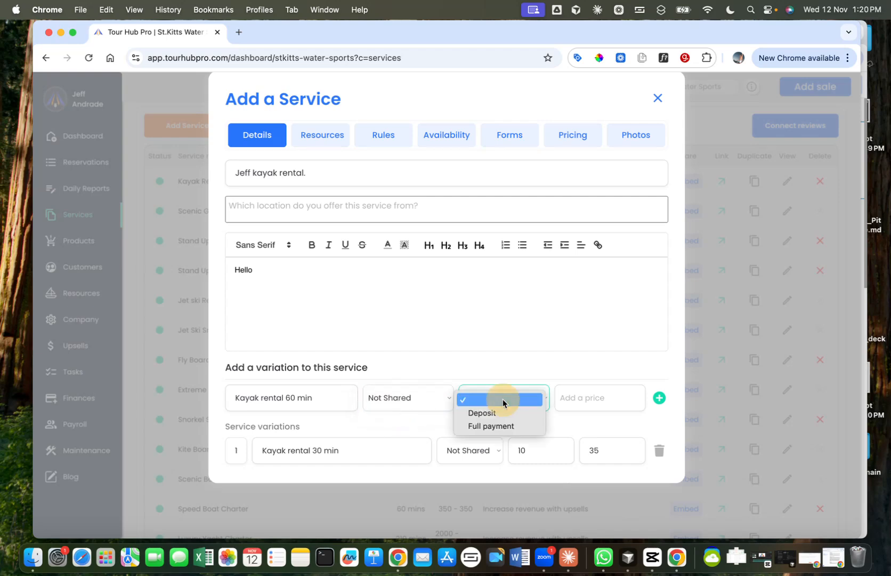
pyautogui.click(491, 426)
pyautogui.click(589, 392)
pyautogui.write('$60')
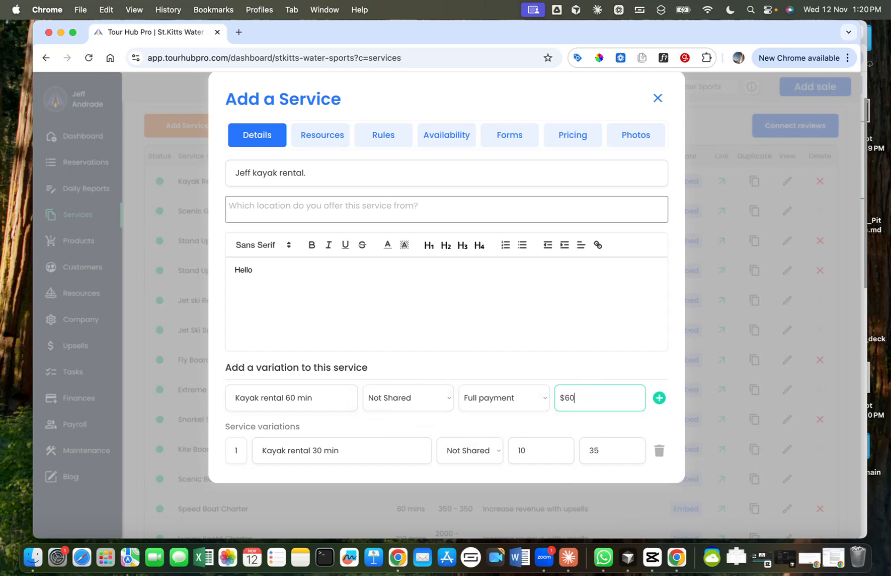
pyautogui.click(662, 400)
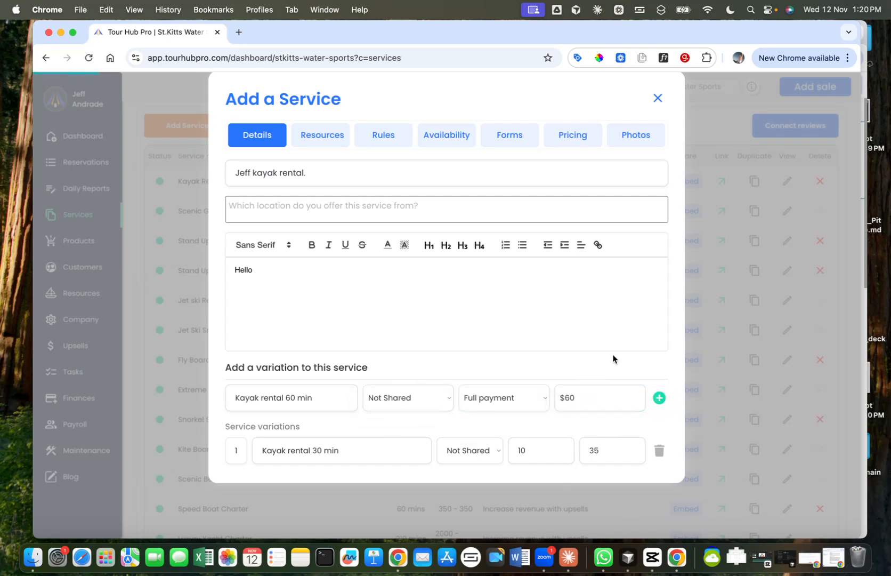
pyautogui.scroll(-2, 612, 359)
pyautogui.scroll(-1, 613, 359)
# - Try to edit the second price of the 60-minute variation and delete that variation
pyautogui.click(525, 405)
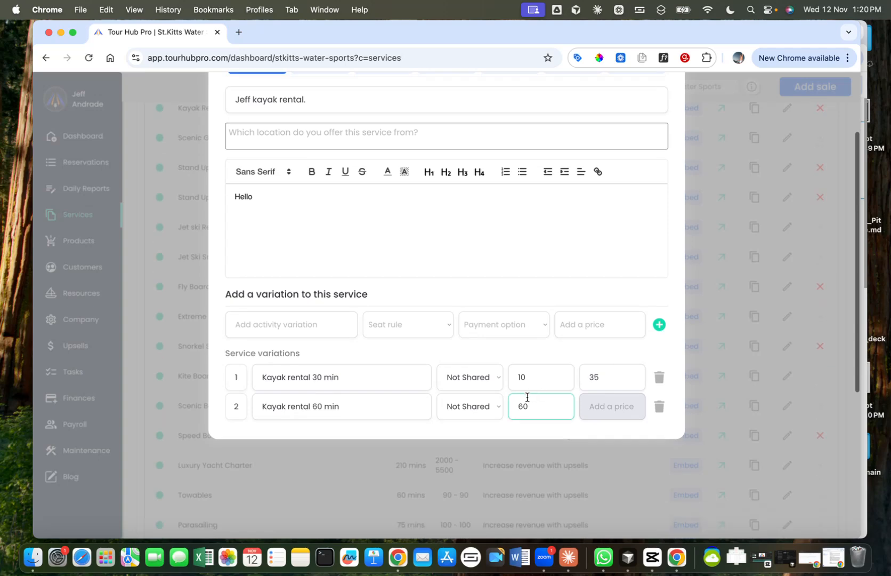
pyautogui.click(594, 415)
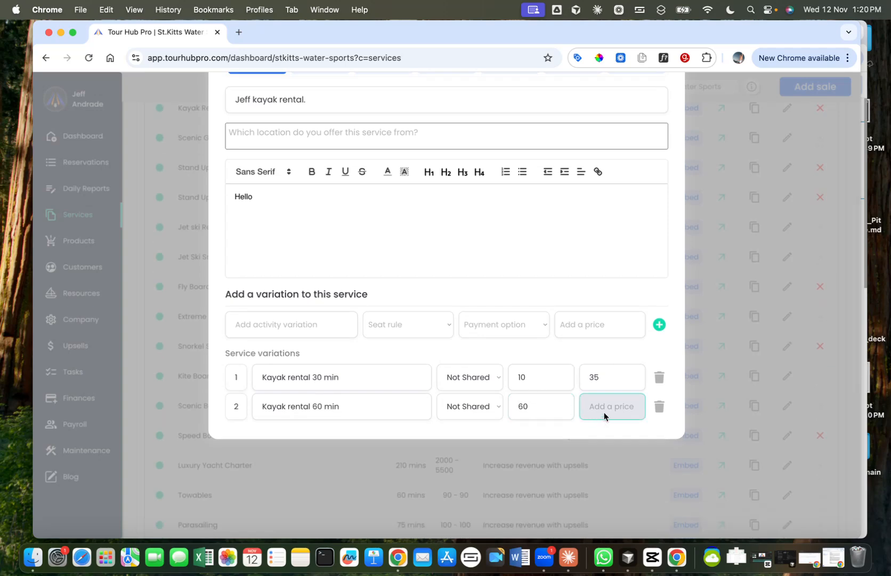
pyautogui.click(611, 409)
pyautogui.click(603, 408)
pyautogui.click(602, 408)
pyautogui.click(610, 411)
pyautogui.click(660, 406)
# - Reuse the 30-minute variation's name for a new variation, changing it to "Kayak rental 60 min"
pyautogui.click(311, 318)
pyautogui.click(300, 377)
pyautogui.tripleClick(302, 378)
pyautogui.press('super+c')
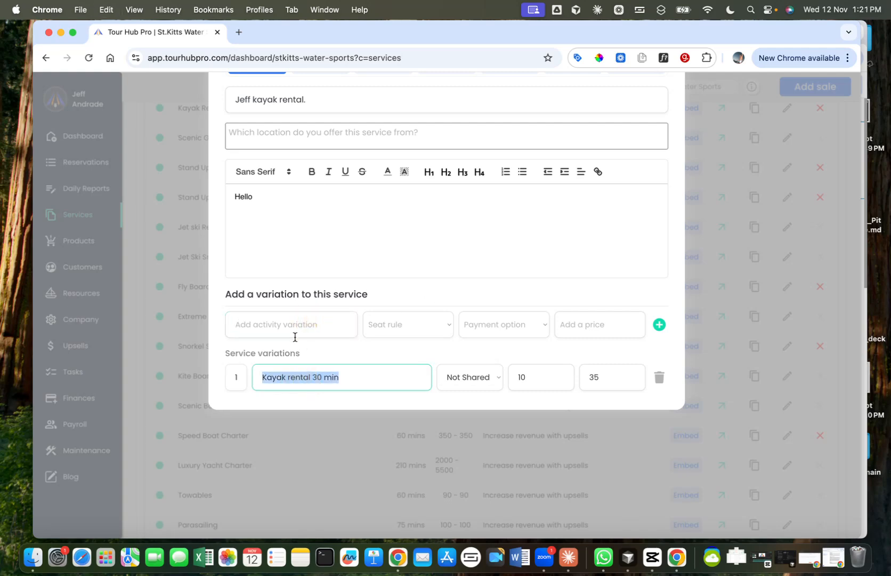
pyautogui.click(288, 315)
pyautogui.press('super+v')
pyautogui.click(292, 324)
pyautogui.press('BackSpace')
pyautogui.write('6')
# - Set the 60-minute variation to Not Shared and Deposit, with a $20 deposit and $60 total price, and add it to the service
pyautogui.click(414, 336)
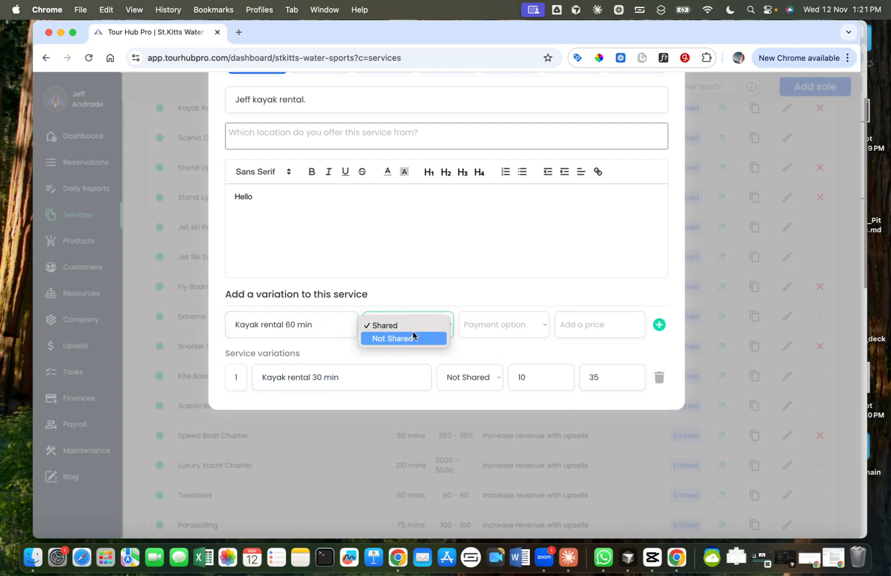
pyautogui.click(414, 337)
pyautogui.click(499, 326)
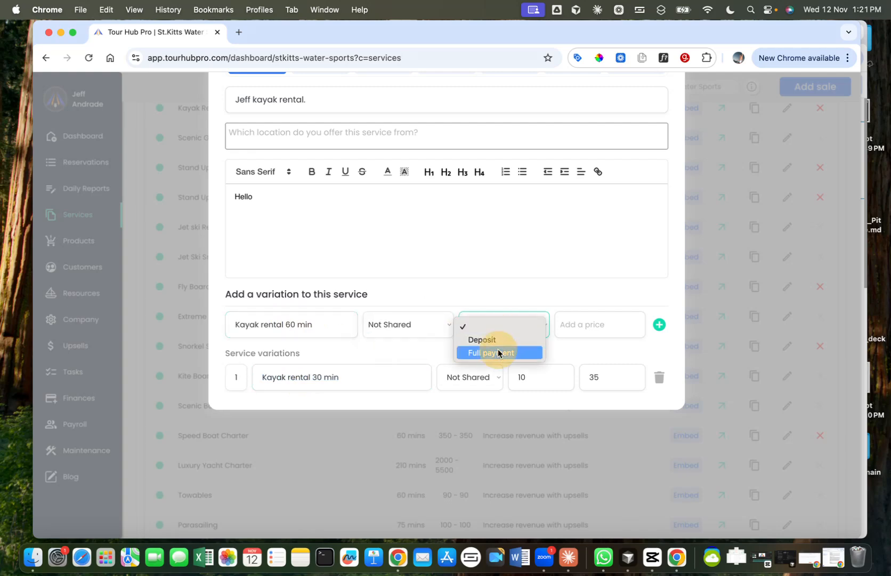
pyautogui.click(497, 339)
pyautogui.click(549, 322)
pyautogui.write('20')
pyautogui.click(622, 323)
pyautogui.write('60')
pyautogui.click(587, 362)
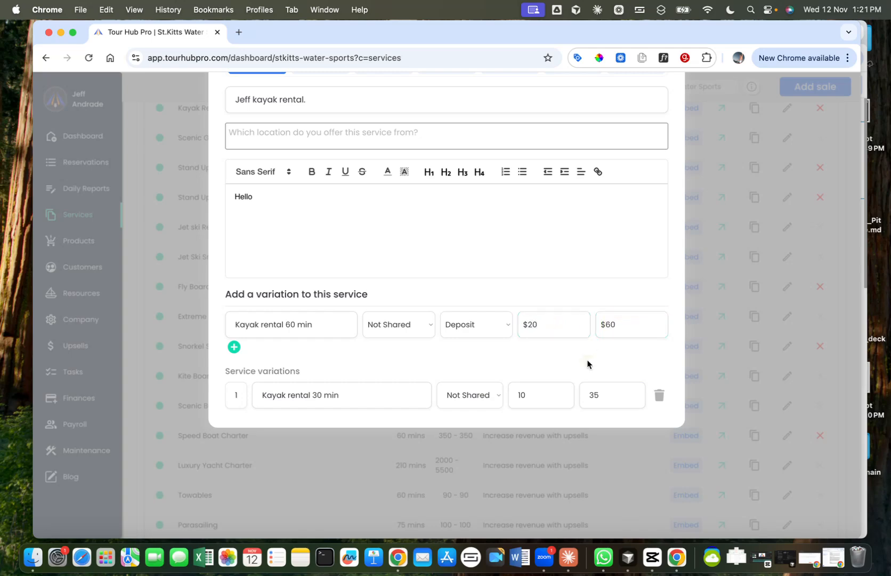
pyautogui.click(234, 346)
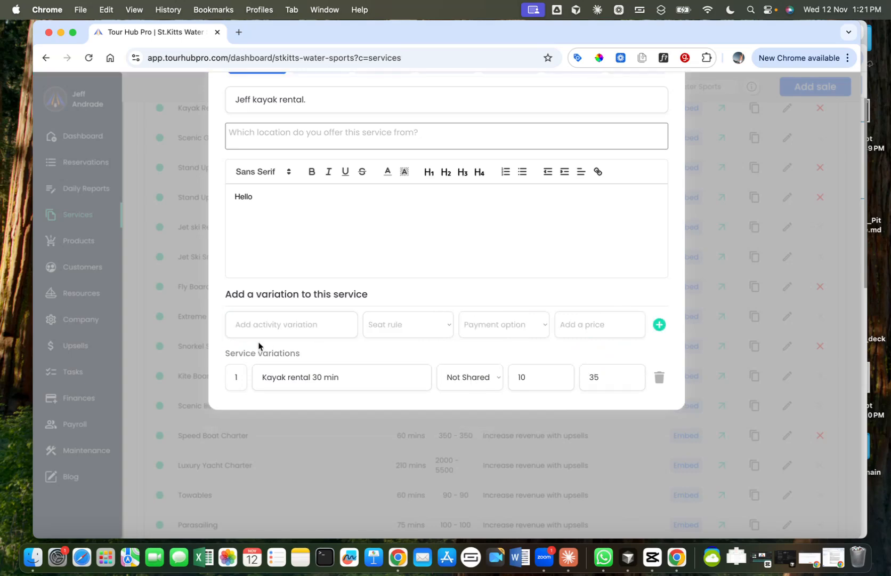
pyautogui.scroll(3, 425, 314)
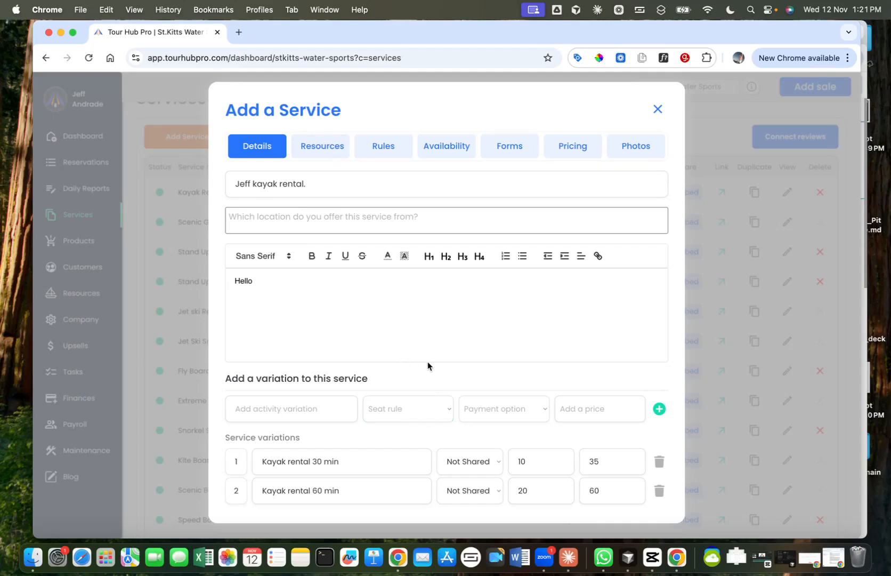
pyautogui.scroll(-3, 429, 368)
pyautogui.scroll(2, 403, 237)
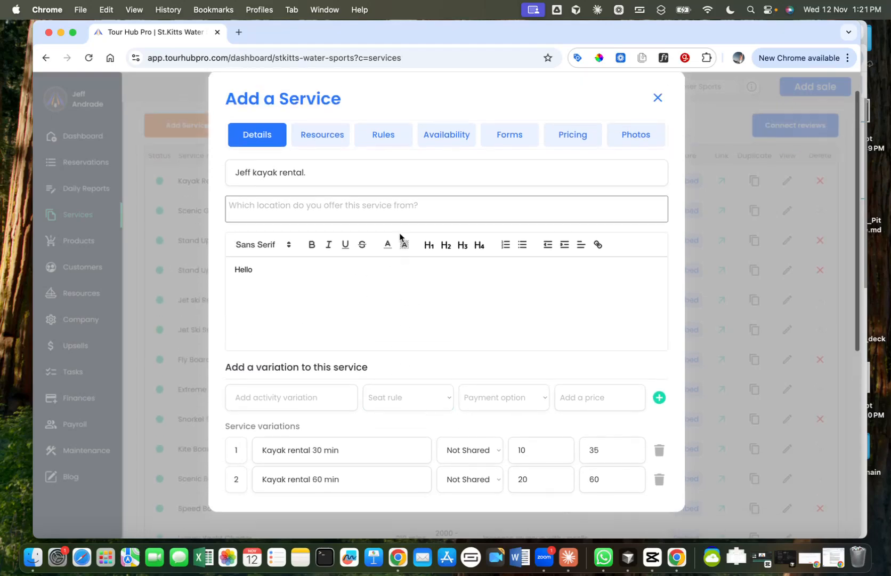
# - Start a new Customer equipment resource entry for the service's variations
pyautogui.click(313, 137)
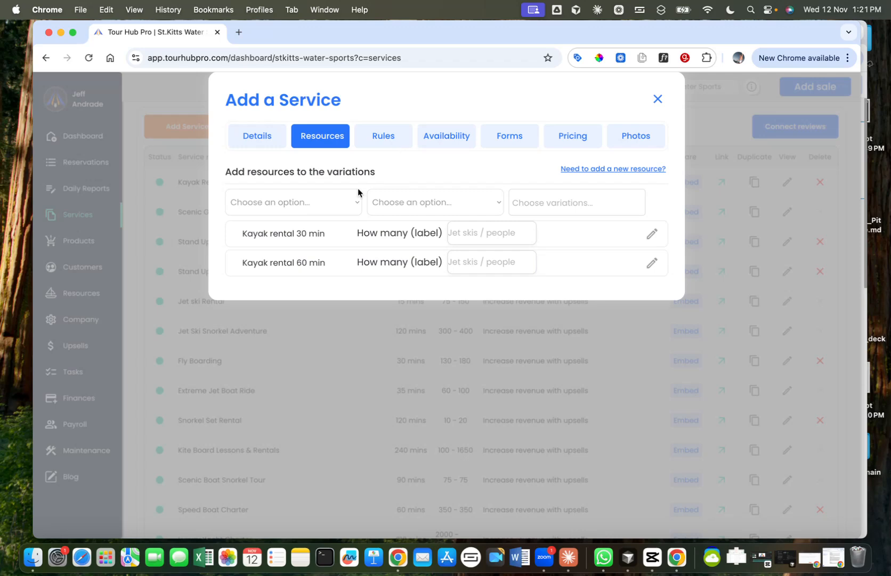
pyautogui.click(285, 203)
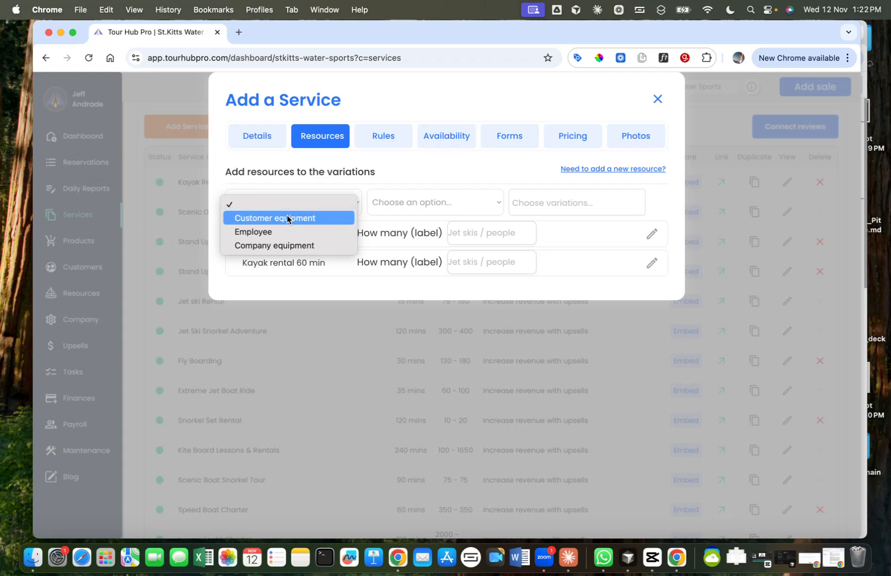
pyautogui.click(287, 218)
pyautogui.click(412, 209)
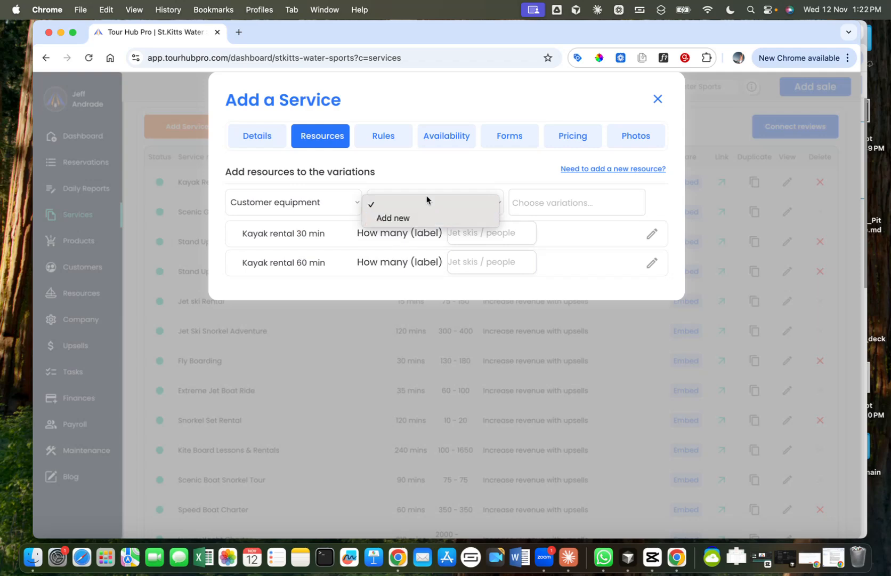
pyautogui.click(403, 219)
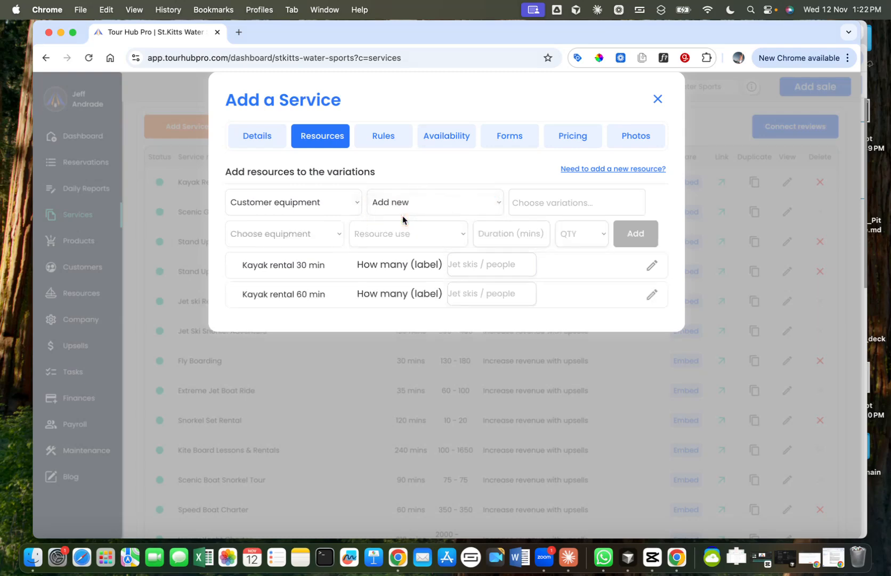
# - Assign the new resource entry to both the Kayak rental 30 min and Kayak rental 60 min variations
pyautogui.click(557, 202)
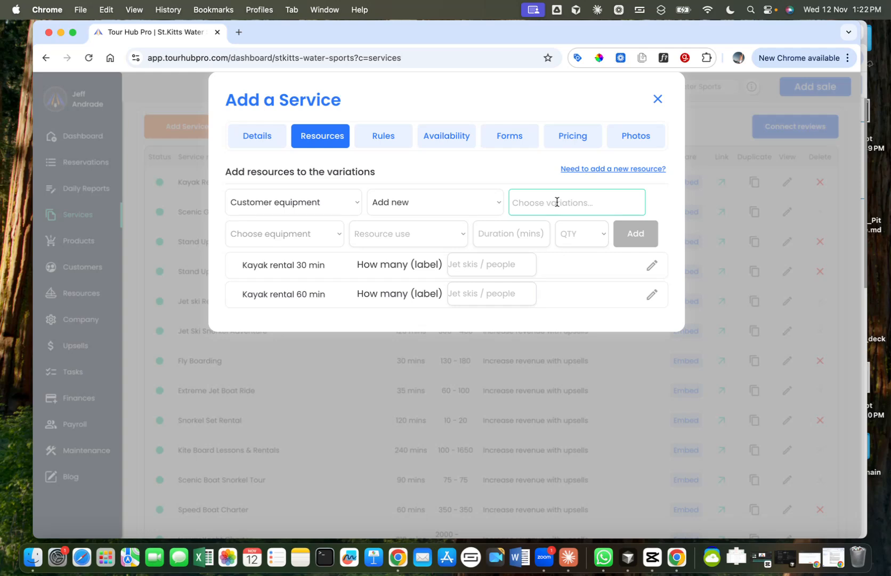
pyautogui.click(557, 203)
pyautogui.click(558, 223)
pyautogui.click(614, 196)
pyautogui.click(586, 232)
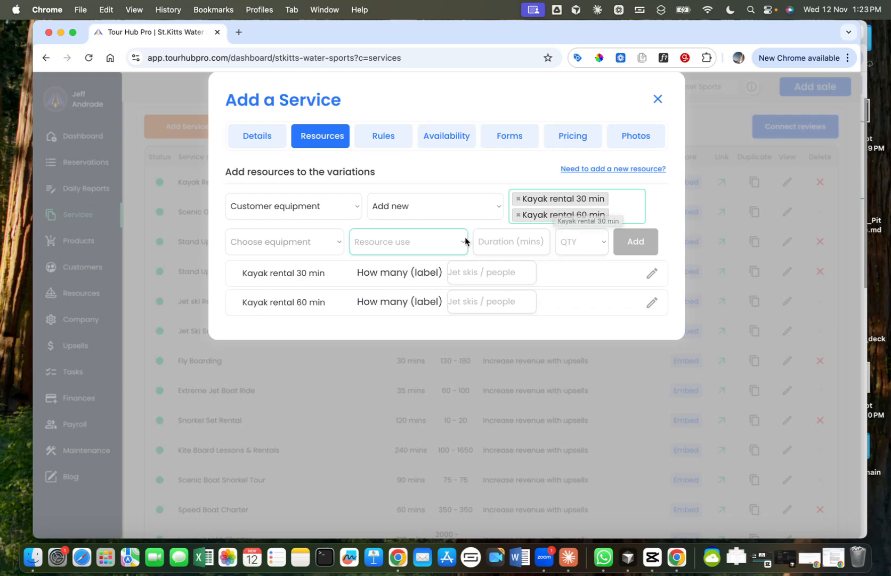
pyautogui.click(289, 244)
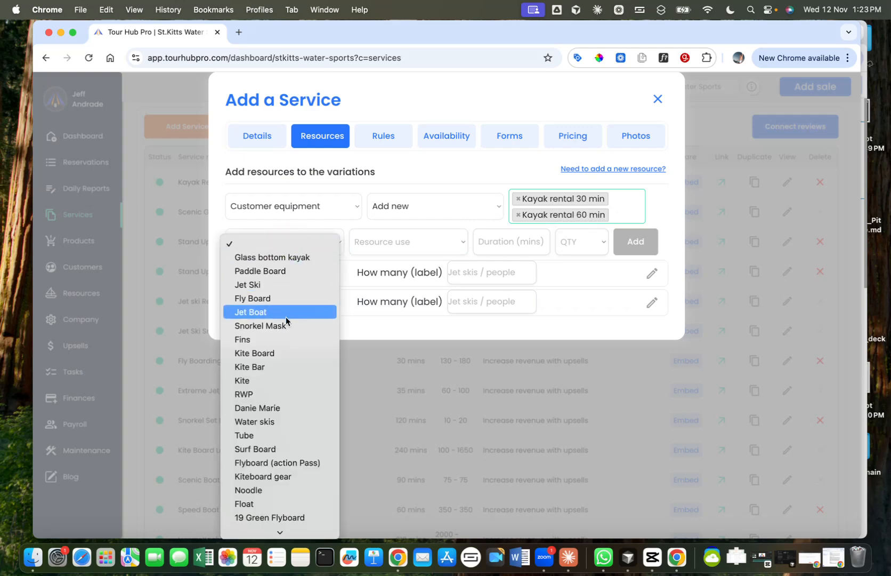
pyautogui.scroll(-3, 284, 339)
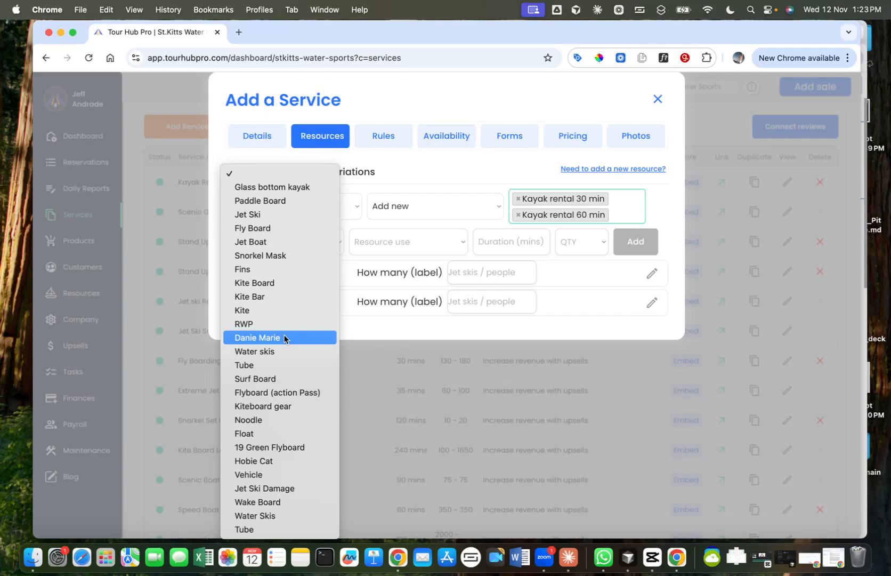
pyautogui.click(455, 174)
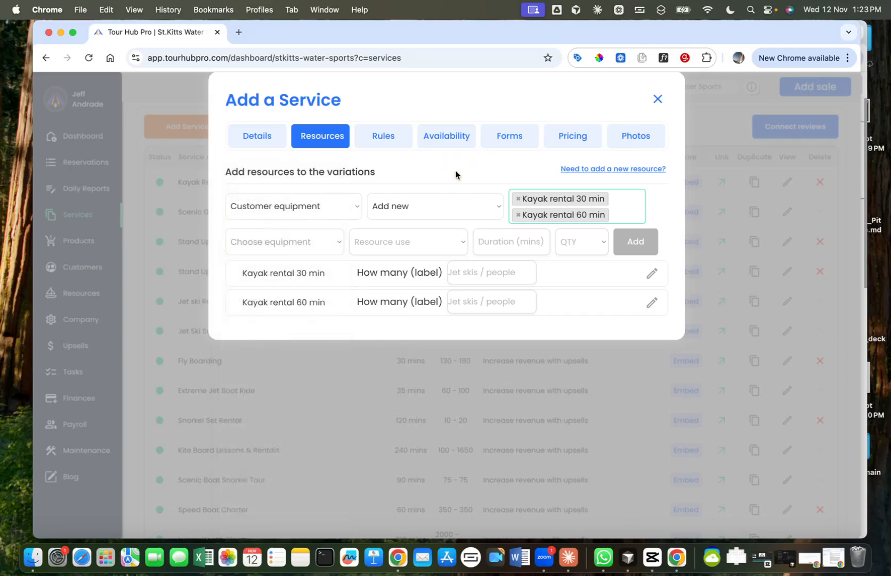
# - Start creating a new resource named "Jeffs Kayaks" with a quantity of 6
pyautogui.click(600, 171)
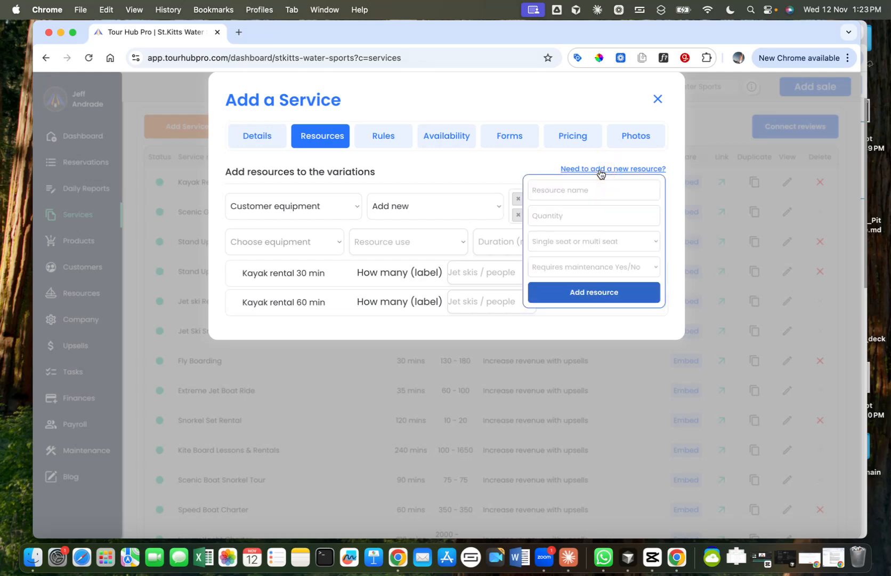
pyautogui.click(586, 189)
pyautogui.write('J')
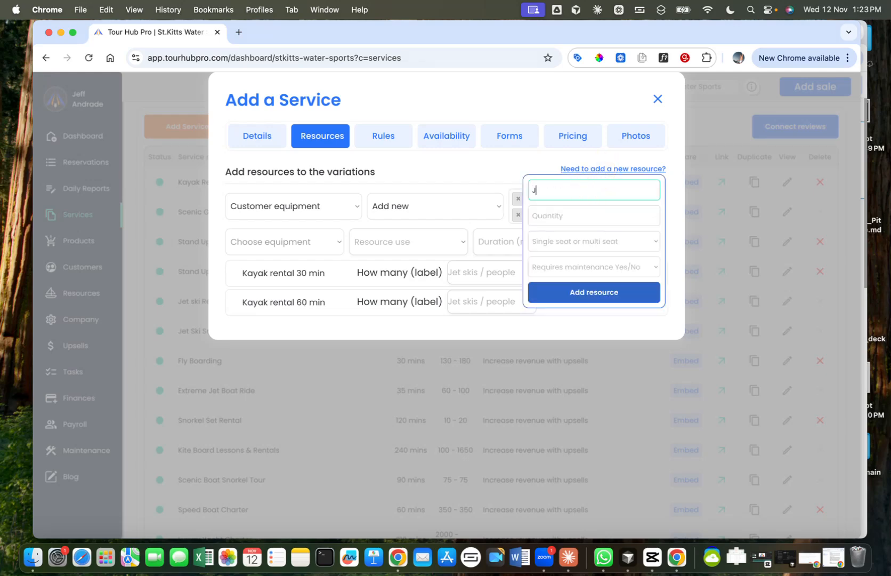
pyautogui.write('effs Kayaks')
pyautogui.click(578, 215)
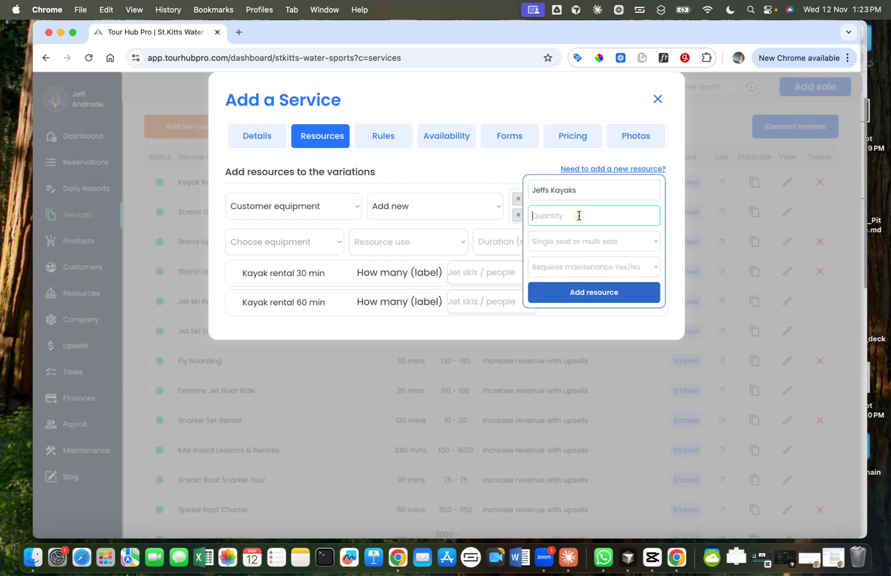
pyautogui.write('6')
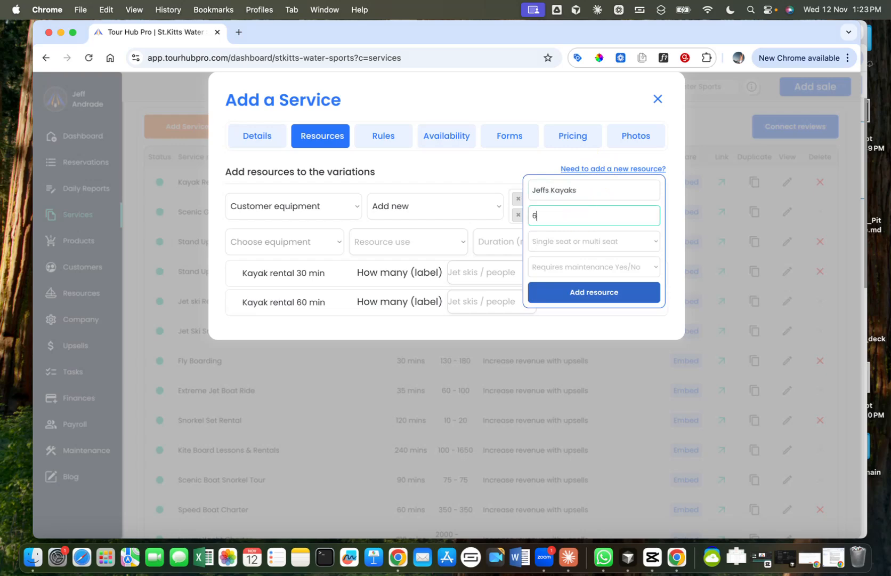
# - Make the new resource Multi seat with 2 seats and no maintenance required, and add it to the resources
pyautogui.click(584, 245)
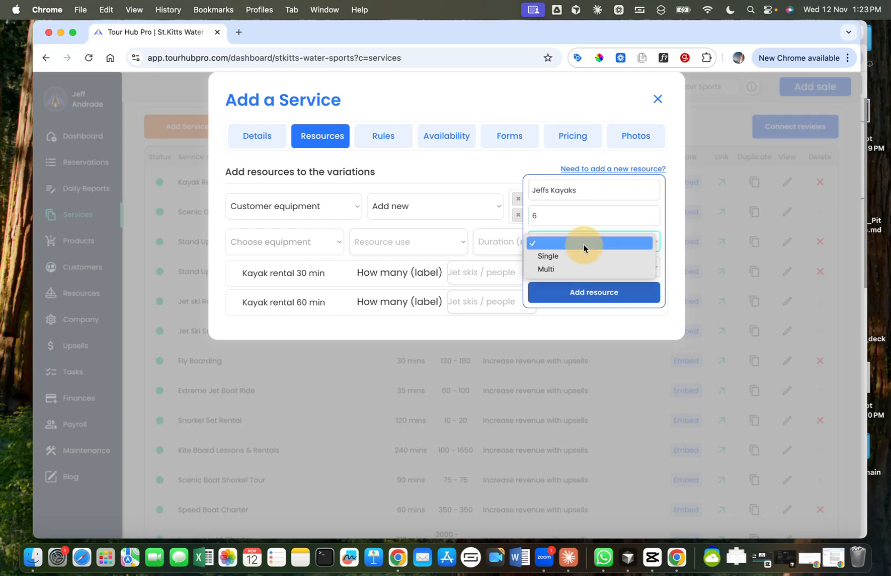
pyautogui.click(556, 269)
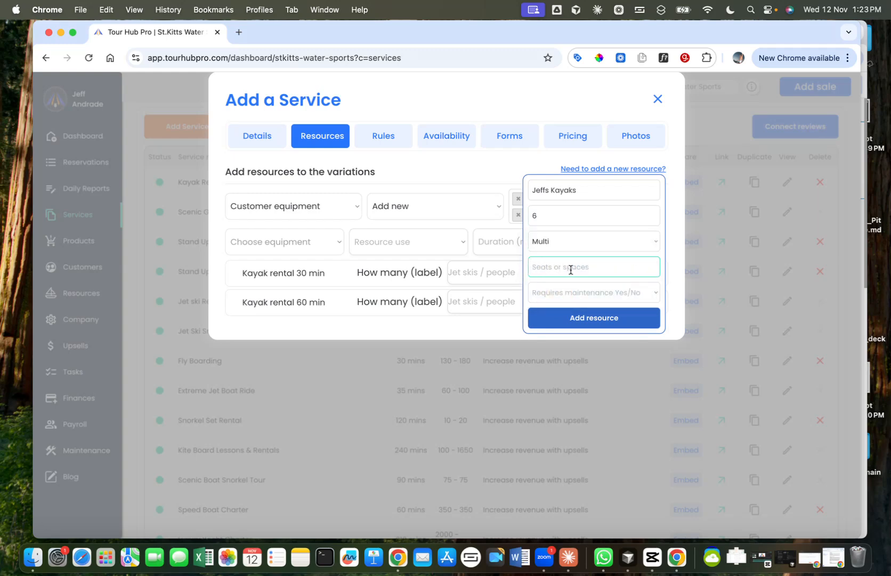
pyautogui.click(571, 271)
pyautogui.write('2')
pyautogui.click(573, 295)
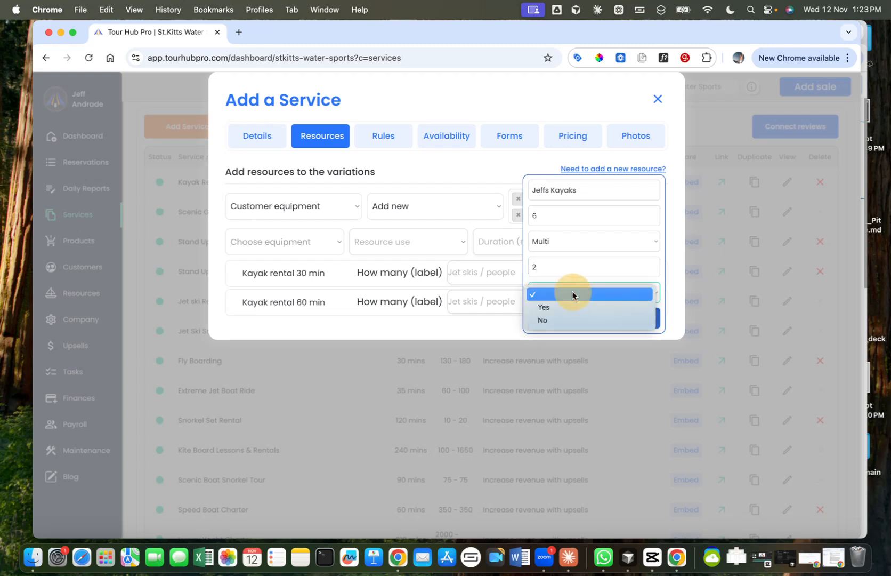
pyautogui.click(544, 321)
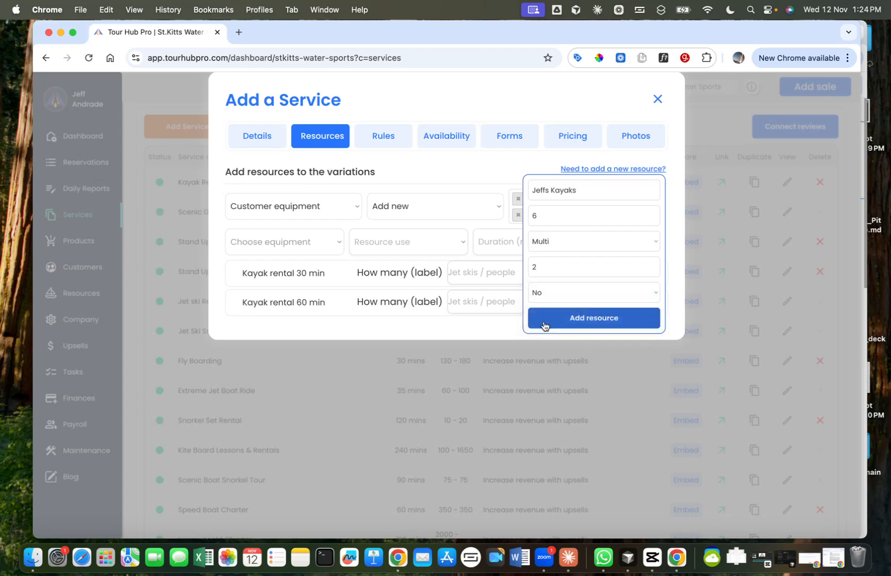
pyautogui.click(583, 320)
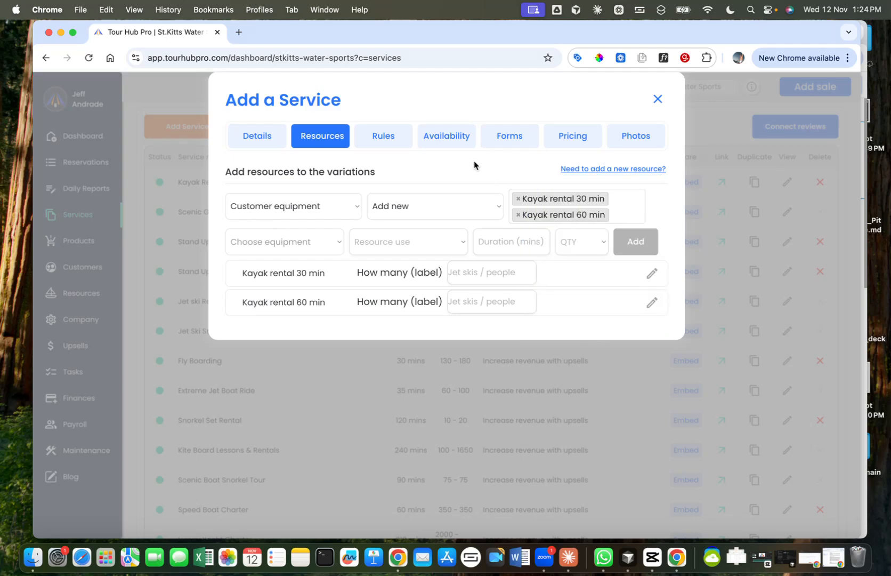
# - Choose Jeffs Kayaks as the equipment for the variations and set its resource use to Resource Based
pyautogui.click(321, 244)
pyautogui.scroll(-5, 305, 318)
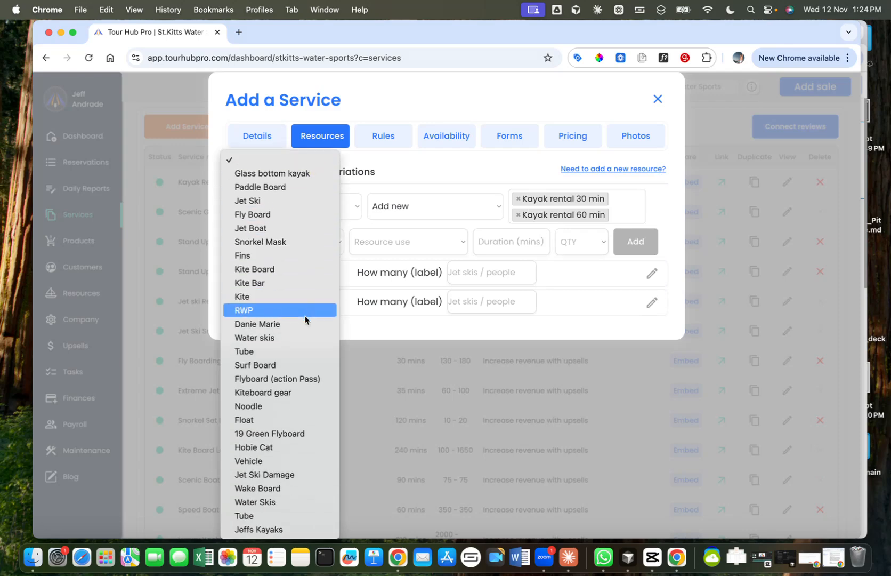
pyautogui.click(269, 530)
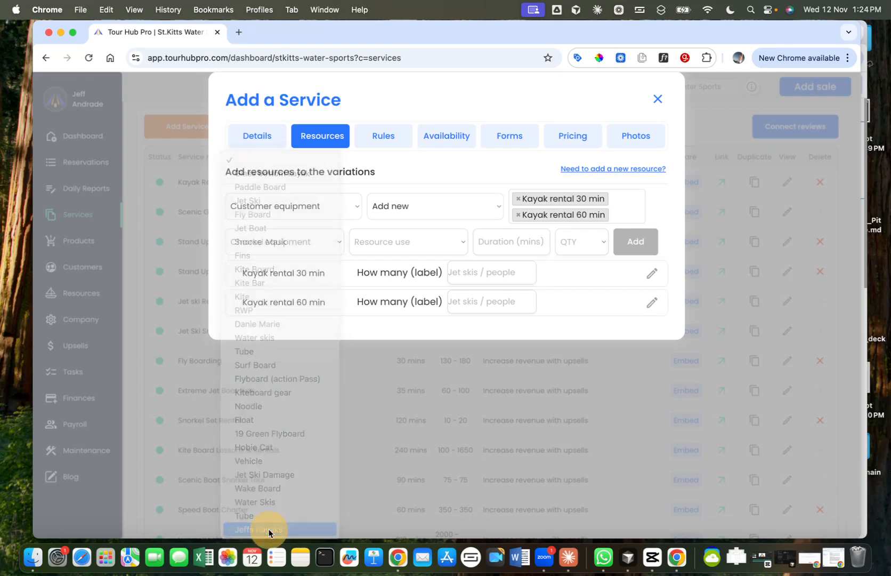
pyautogui.click(409, 243)
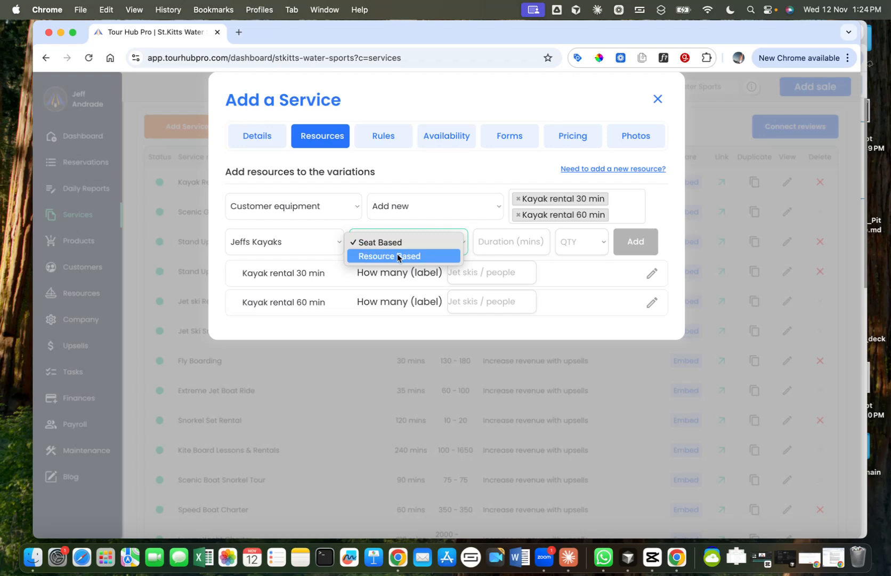
pyautogui.click(398, 257)
# - Set the equipment's duration to 30 minutes and its quantity to 1
pyautogui.click(474, 249)
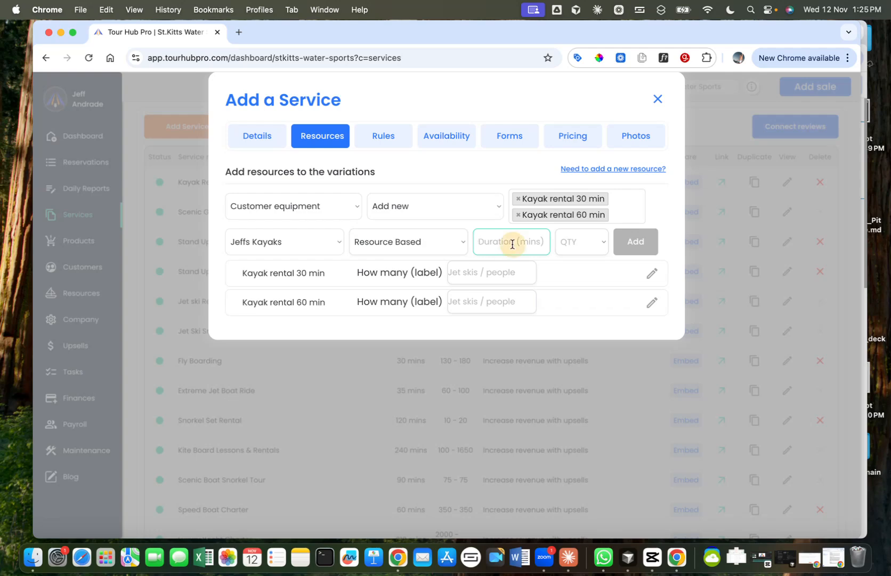
pyautogui.write('30')
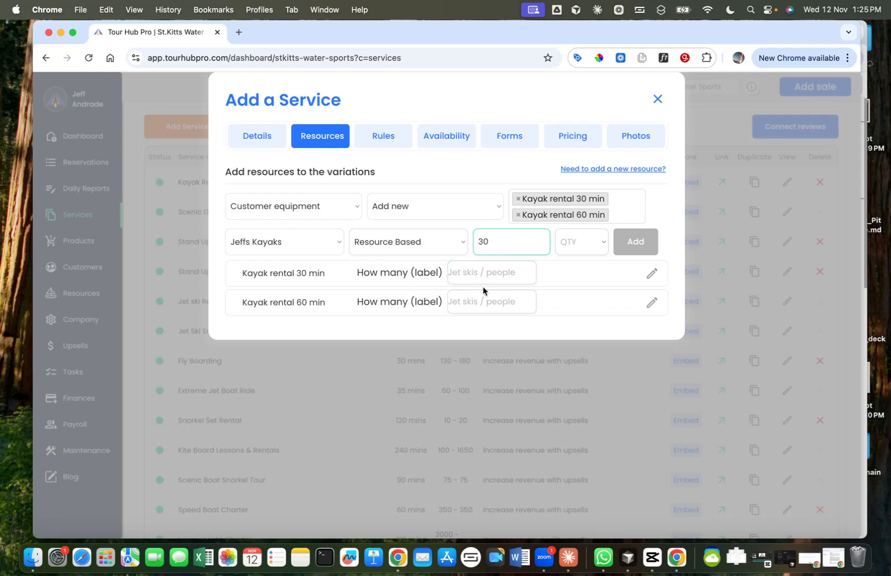
pyautogui.click(588, 243)
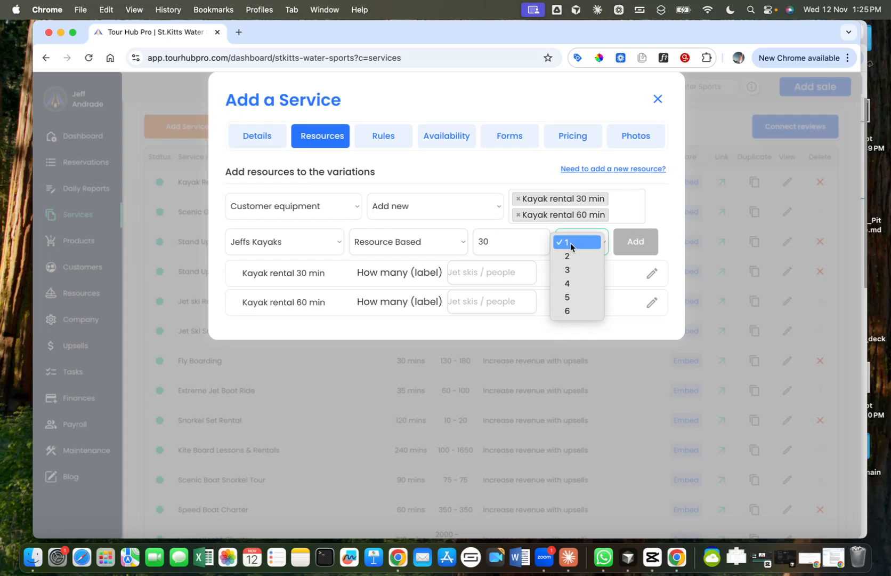
pyautogui.click(570, 243)
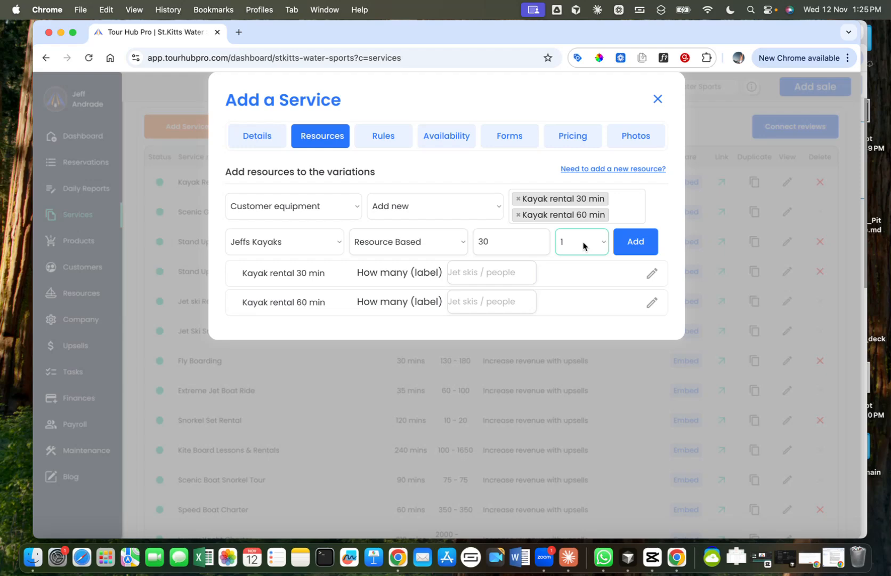
# - Try an equipment quantity of 2, and set it back to 1
pyautogui.click(584, 246)
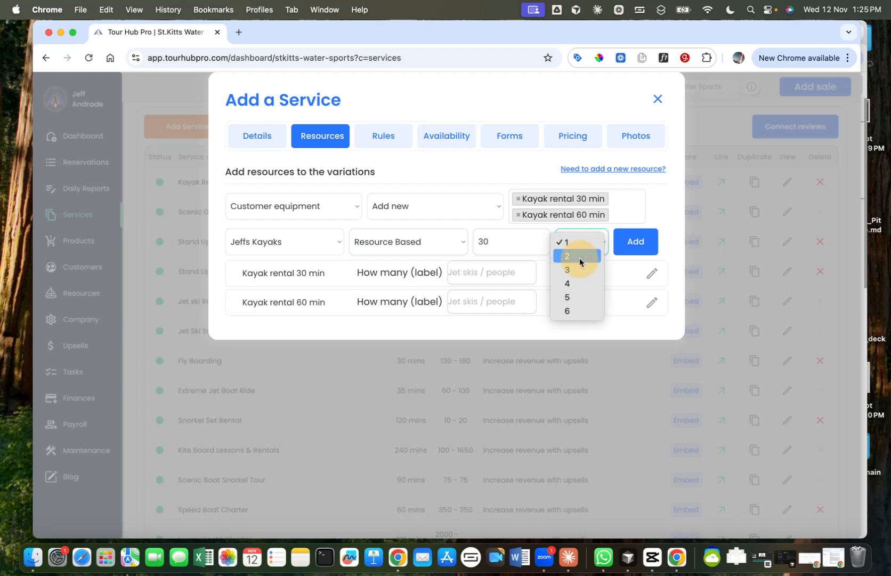
pyautogui.click(580, 258)
pyautogui.click(582, 240)
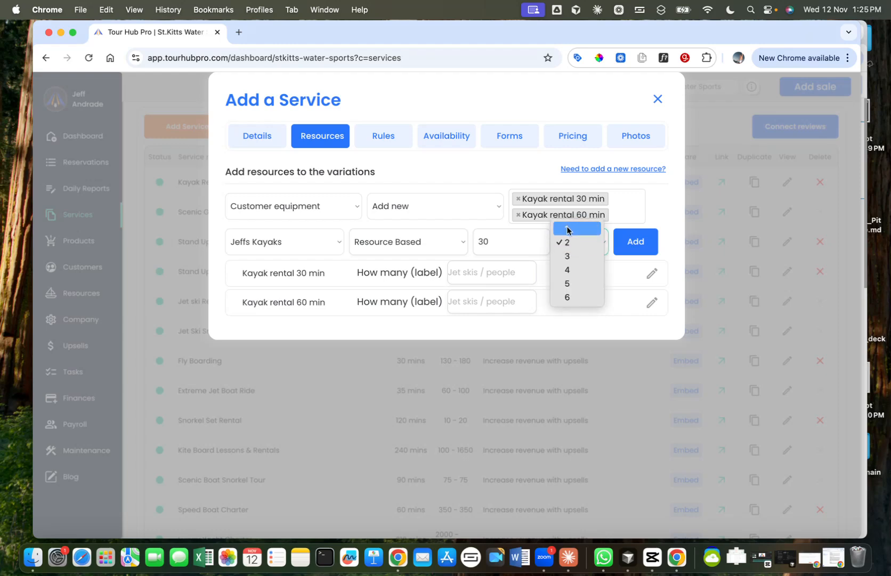
pyautogui.click(566, 230)
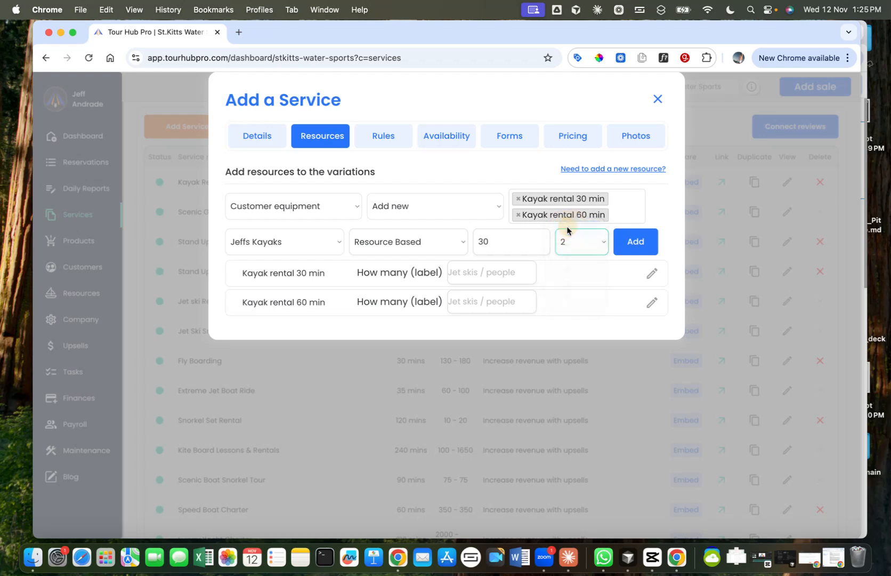
# - Add the equipment to both variations and open the resource details of each variation for editing
pyautogui.click(640, 245)
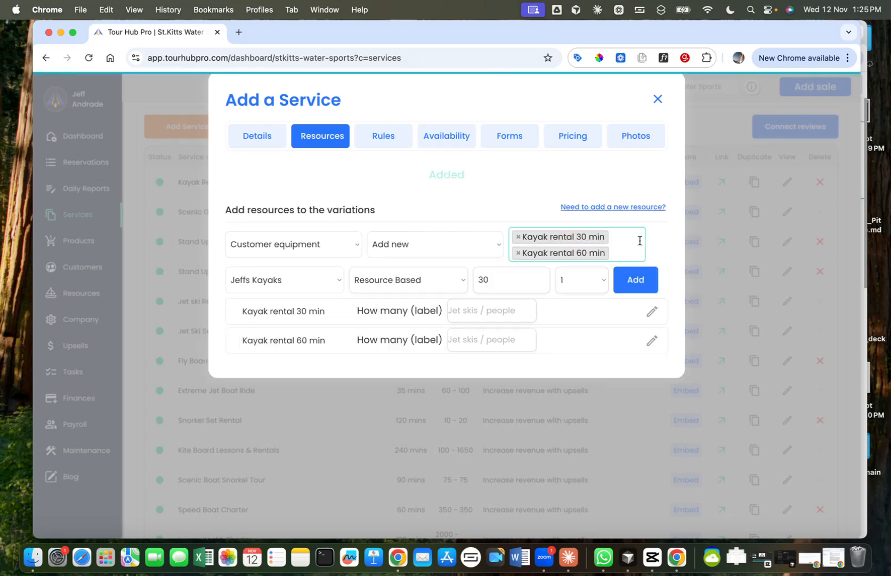
pyautogui.scroll(-2, 665, 229)
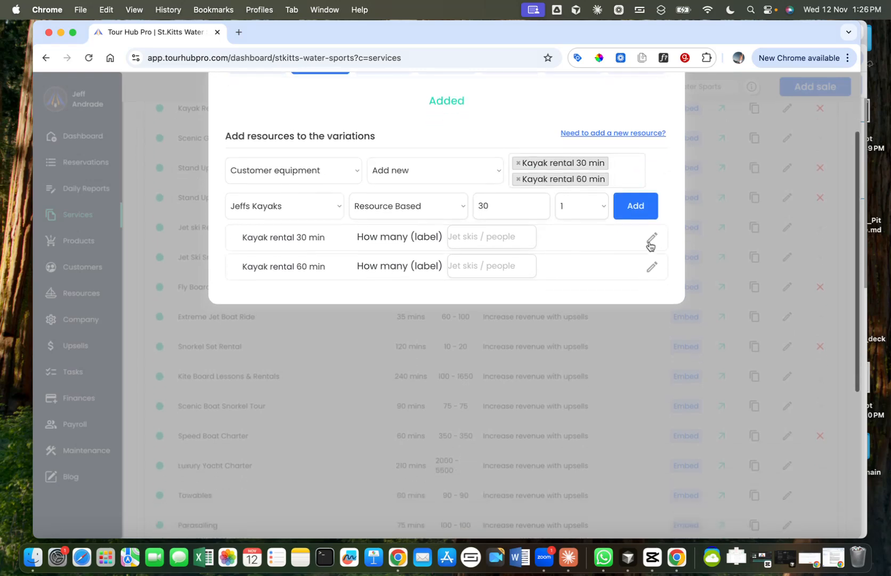
pyautogui.click(650, 242)
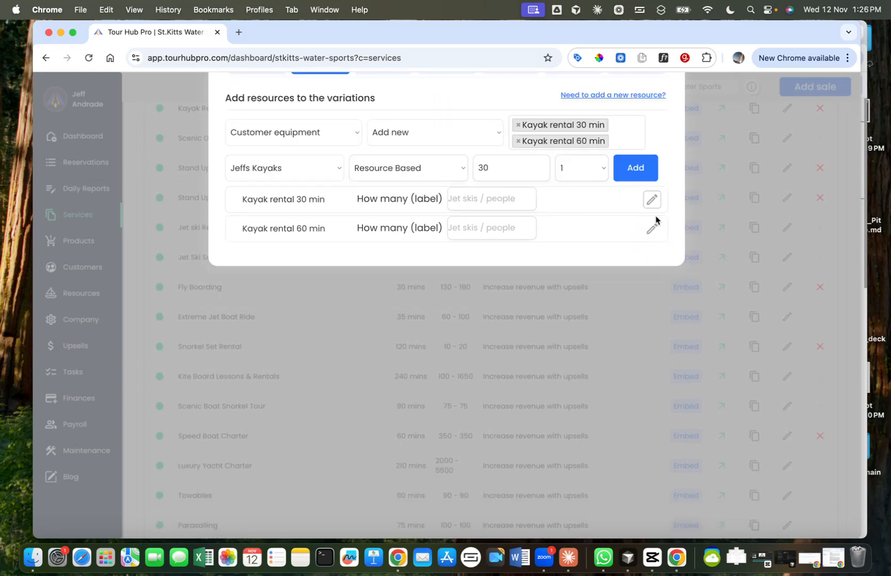
pyautogui.click(651, 232)
pyautogui.click(652, 201)
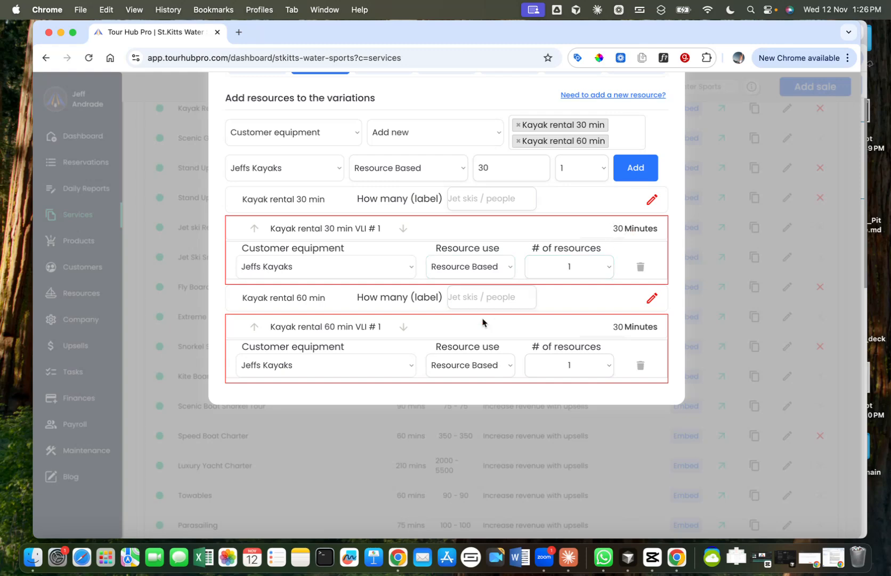
# - Set the kayak resource's duration in the 60-minute variation to 60 minutes
pyautogui.scroll(-2, 481, 323)
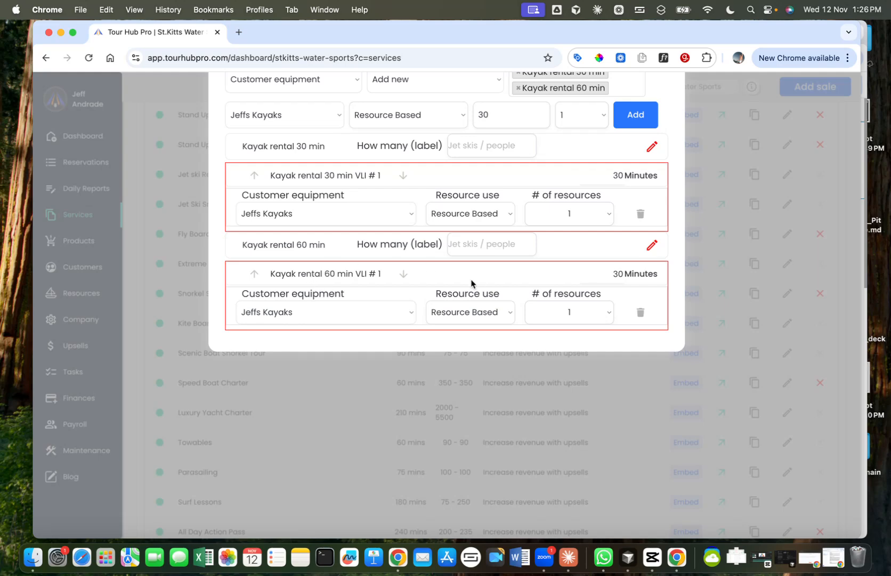
pyautogui.click(617, 274)
pyautogui.doubleClick(618, 274)
pyautogui.write('60')
pyautogui.click(579, 279)
# - Set the quantity label of both the 30-minute and 60-minute kayak rental variations to "Kayaks"
pyautogui.scroll(1, 557, 281)
pyautogui.scroll(2, 557, 281)
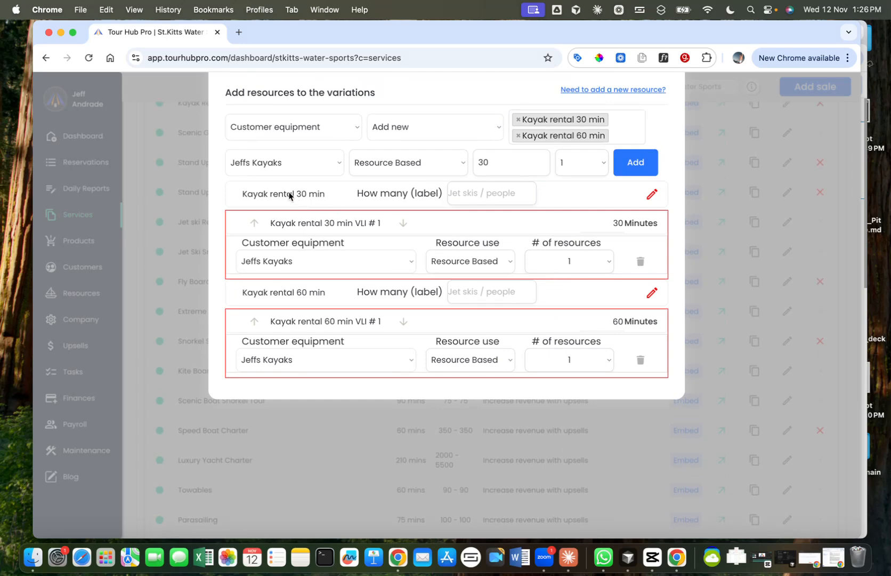
pyautogui.click(468, 193)
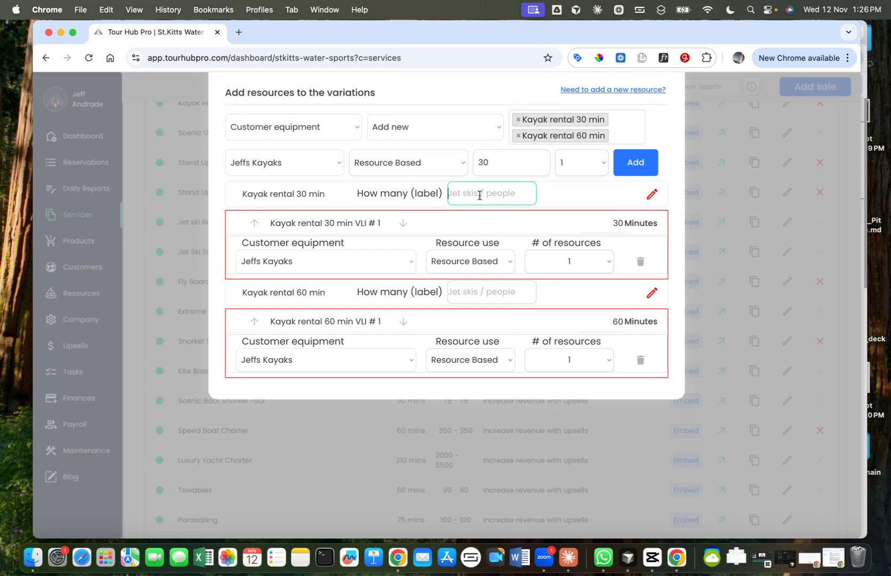
pyautogui.write('Kayaks')
pyautogui.doubleClick(473, 192)
pyautogui.press('cmd+c')
pyautogui.click(464, 295)
pyautogui.press('cmd+v')
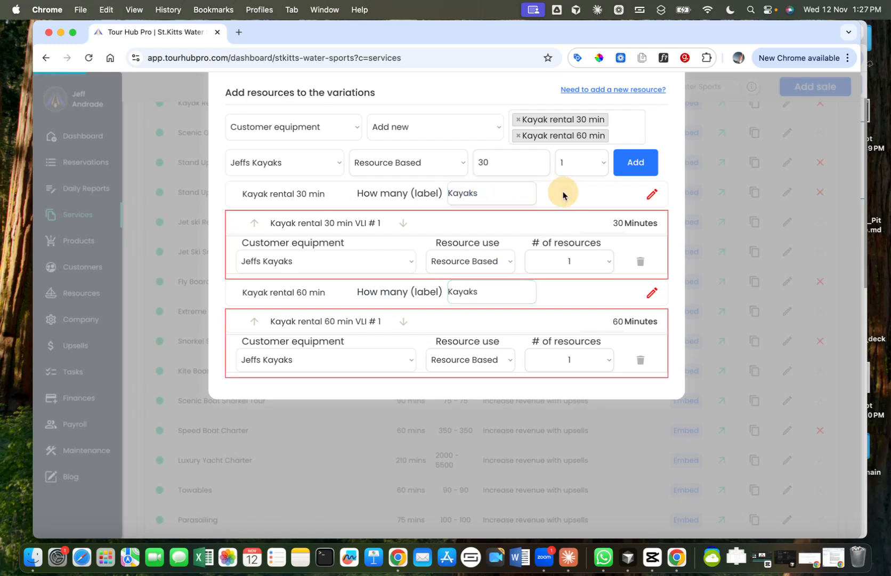
# - Open the rules settings of the new service
pyautogui.scroll(3, 578, 206)
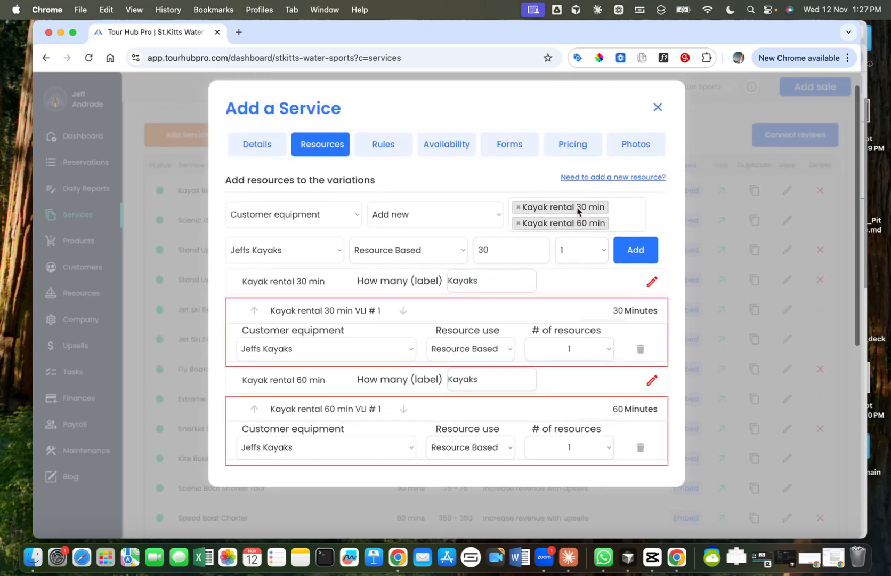
pyautogui.click(386, 148)
pyautogui.click(326, 144)
pyautogui.click(387, 143)
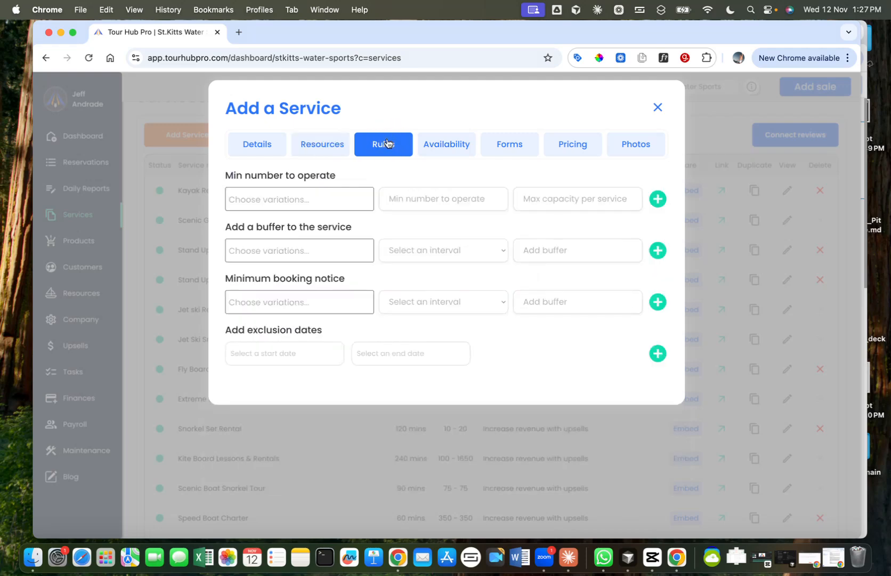
# - Try selecting both kayak rental variations for the minimum number to operate, and remove them again
pyautogui.click(305, 193)
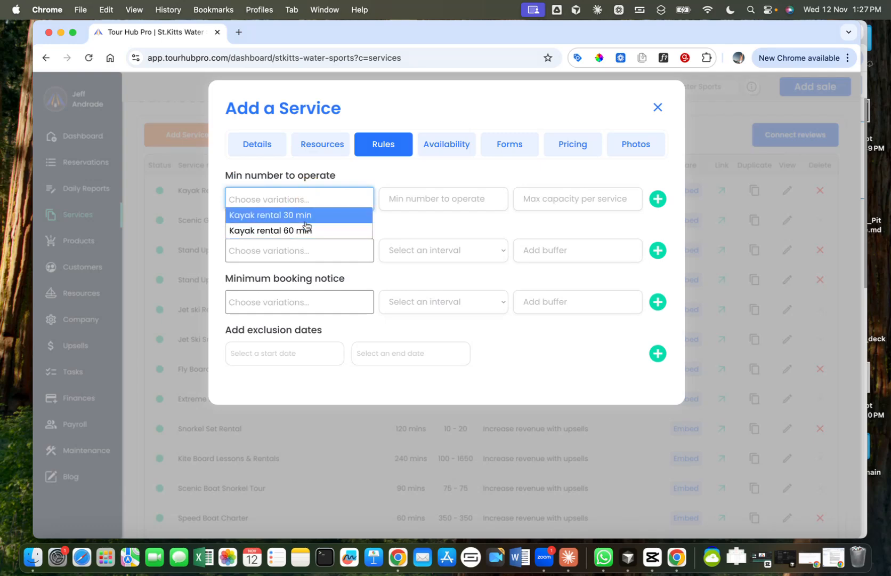
pyautogui.click(299, 216)
pyautogui.click(330, 204)
pyautogui.click(328, 230)
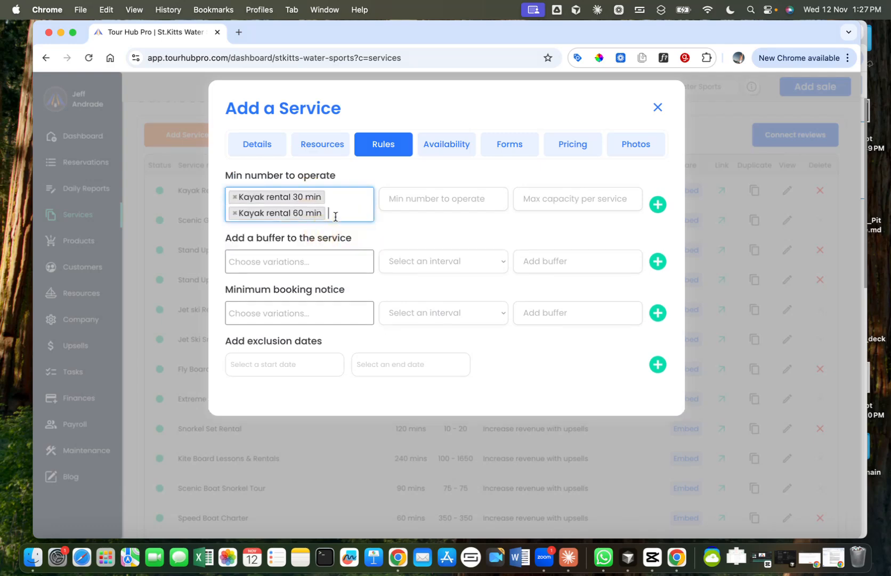
pyautogui.click(235, 215)
pyautogui.click(235, 199)
pyautogui.click(371, 182)
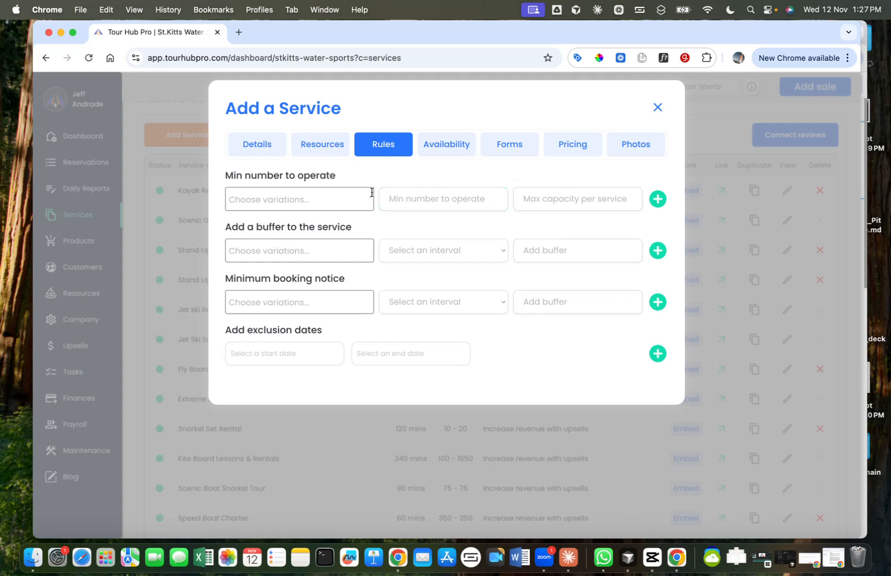
# - Examine the rule fields for minimum number, maximum capacity, minimum booking notice and exclusion dates
pyautogui.click(407, 197)
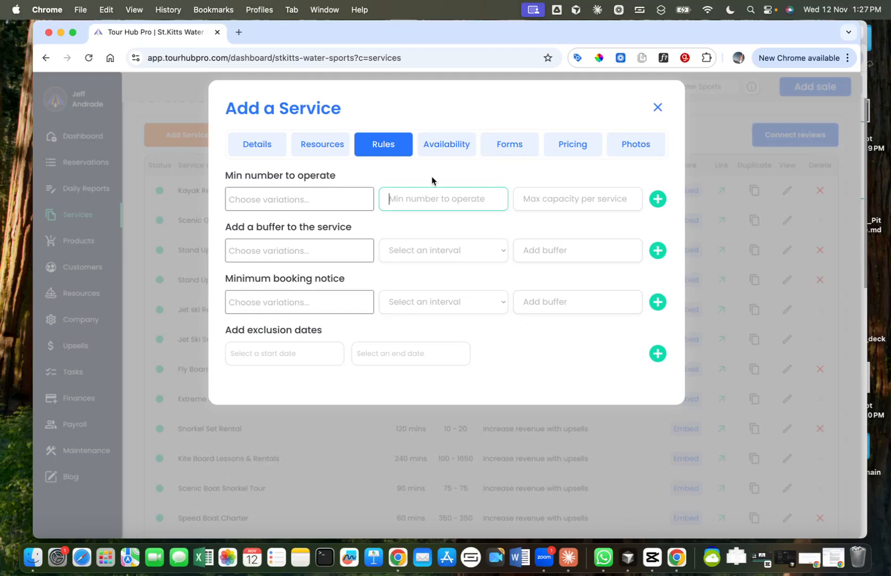
pyautogui.click(426, 193)
pyautogui.click(557, 199)
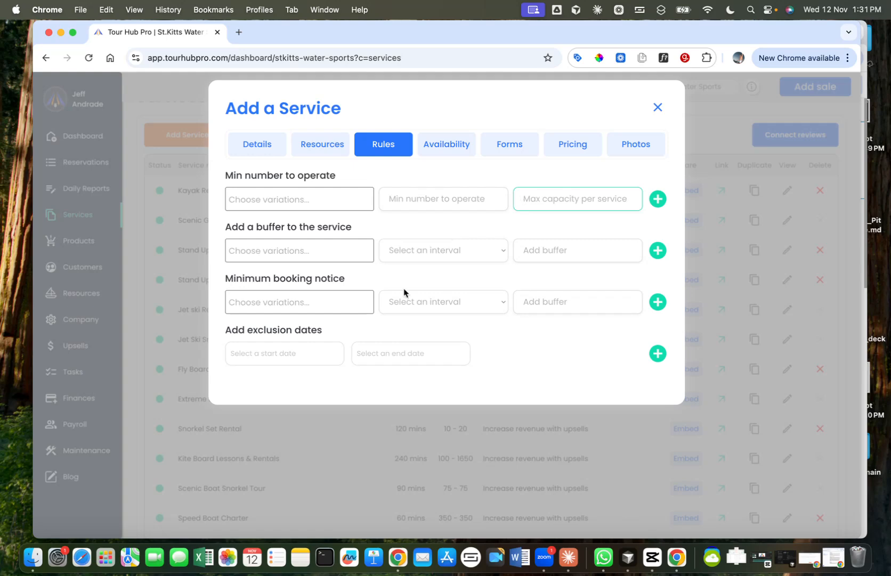
pyautogui.click(272, 308)
pyautogui.click(345, 280)
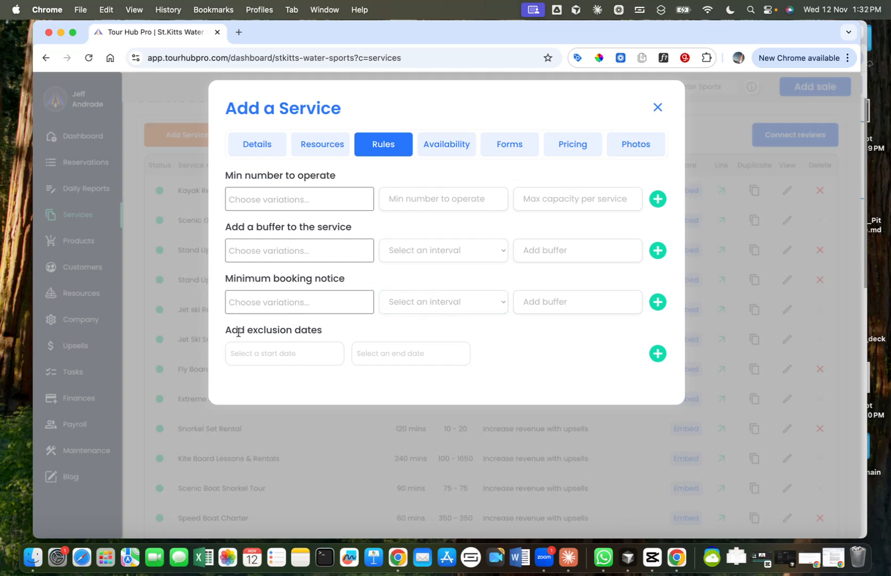
pyautogui.click(297, 356)
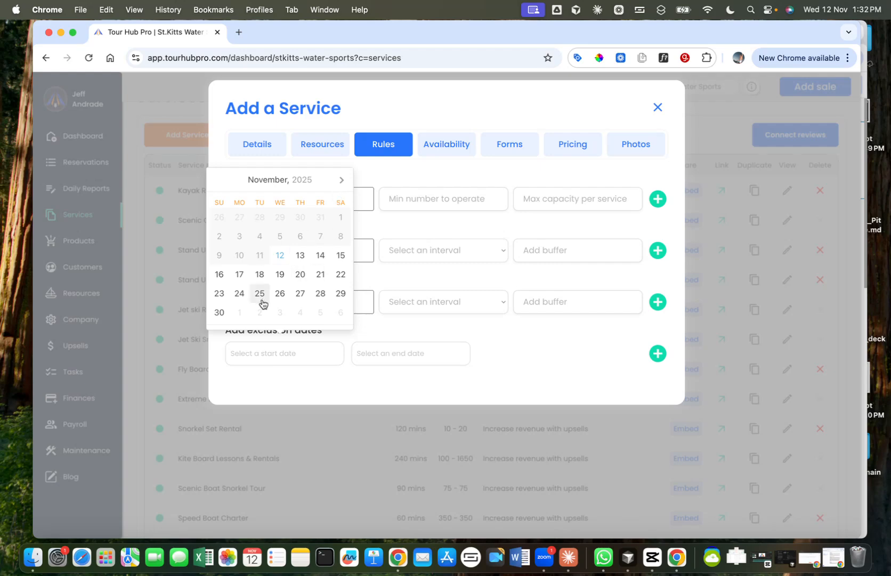
pyautogui.click(464, 325)
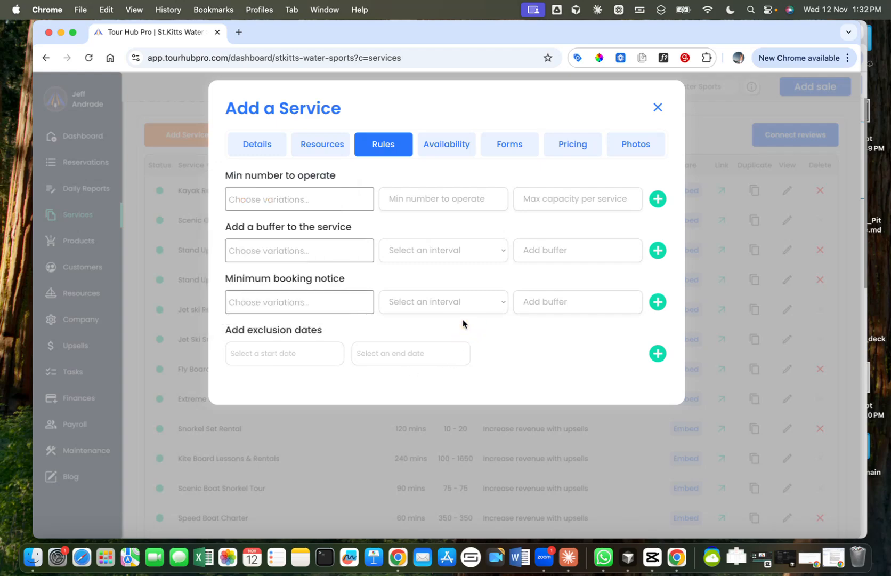
# - Open the service's availability settings and check the available scheduling types
pyautogui.click(456, 152)
pyautogui.click(293, 212)
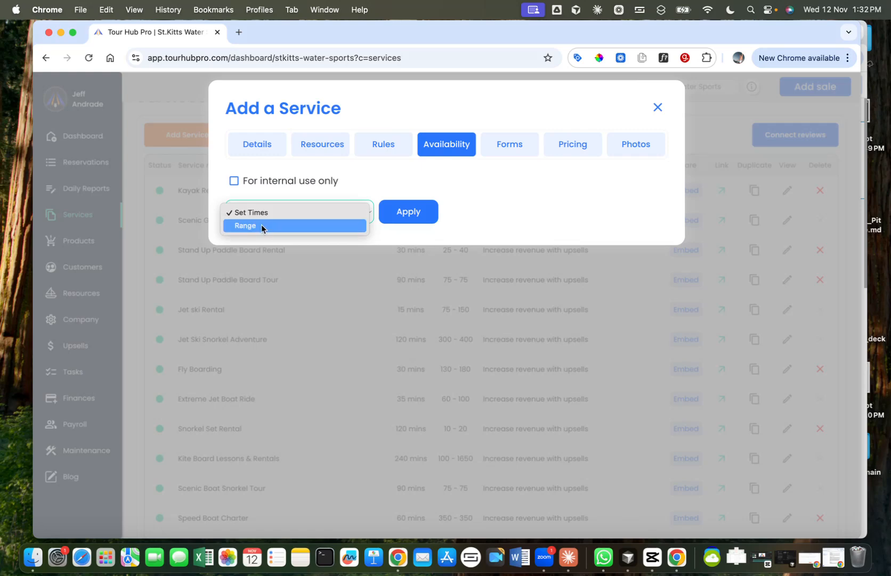
pyautogui.click(318, 181)
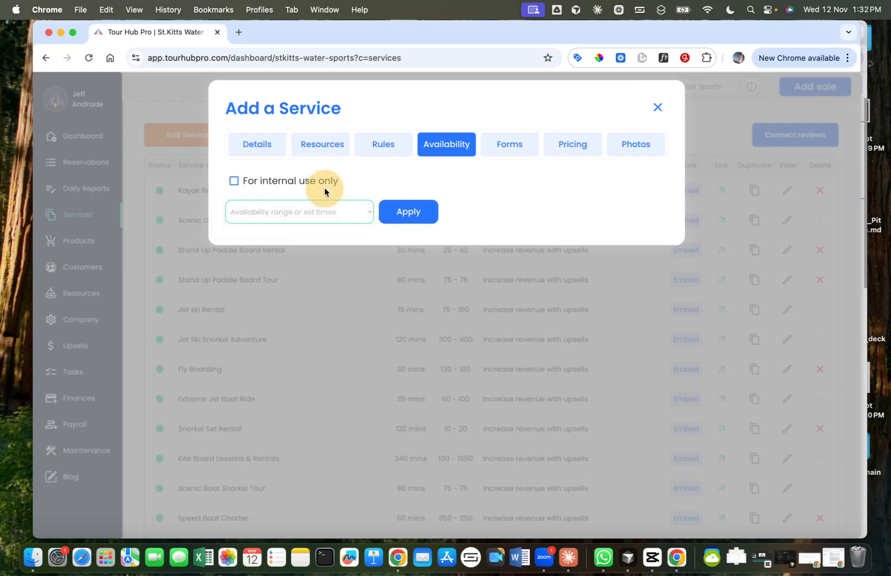
# - Apply Set Times as the service's availability type
pyautogui.click(311, 216)
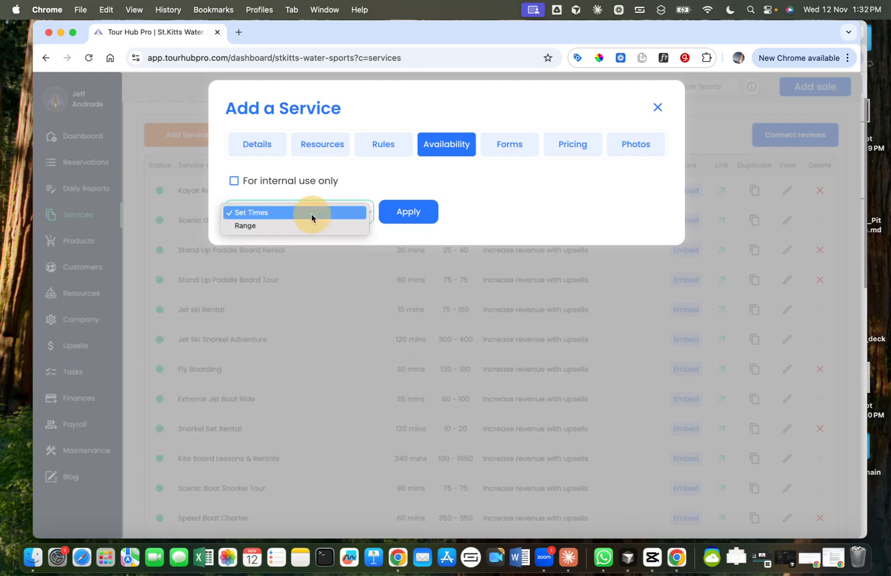
pyautogui.click(277, 229)
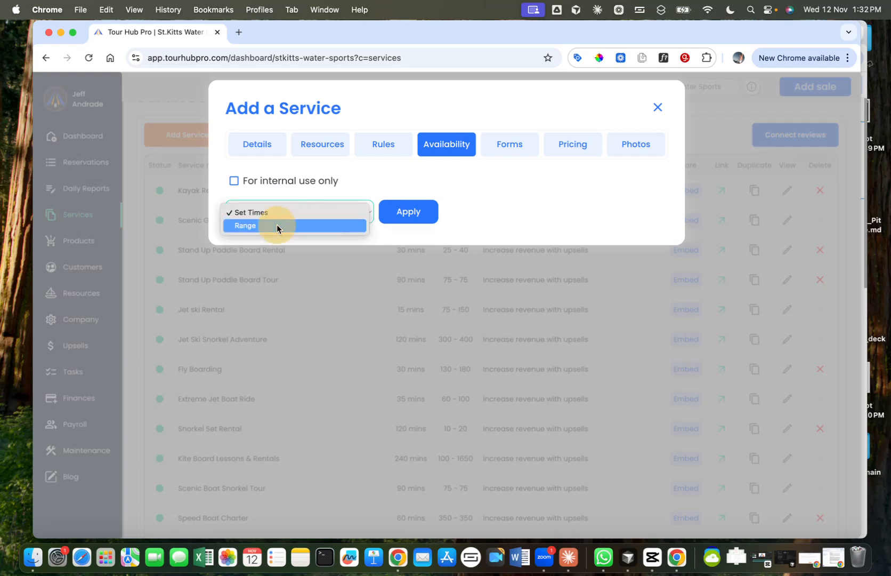
pyautogui.click(279, 213)
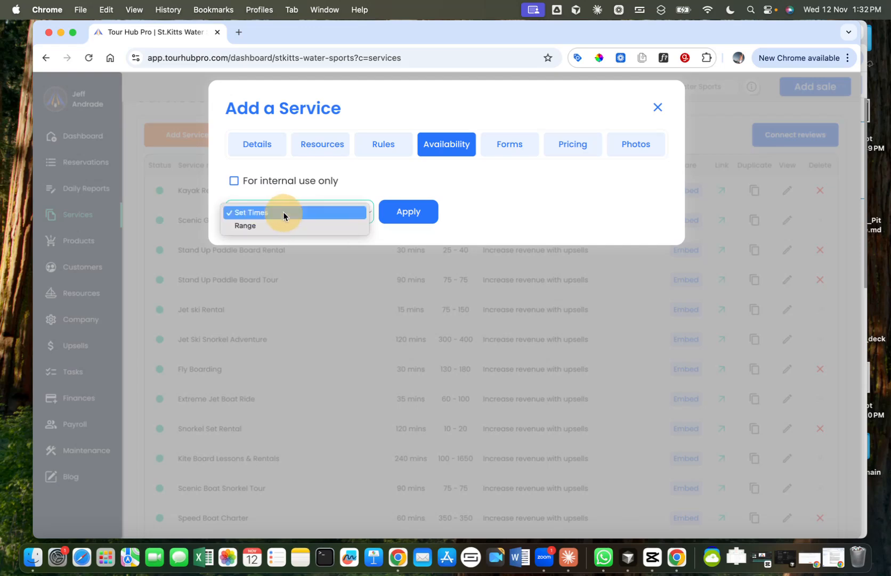
pyautogui.click(396, 212)
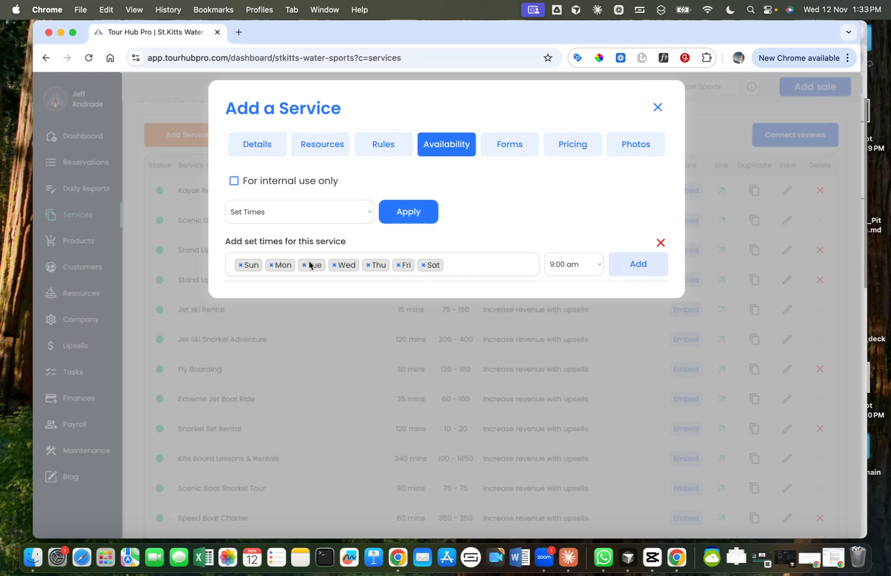
# - Exclude Sunday and Saturday and add a Monday to Friday set time at 10:00 am
pyautogui.click(241, 265)
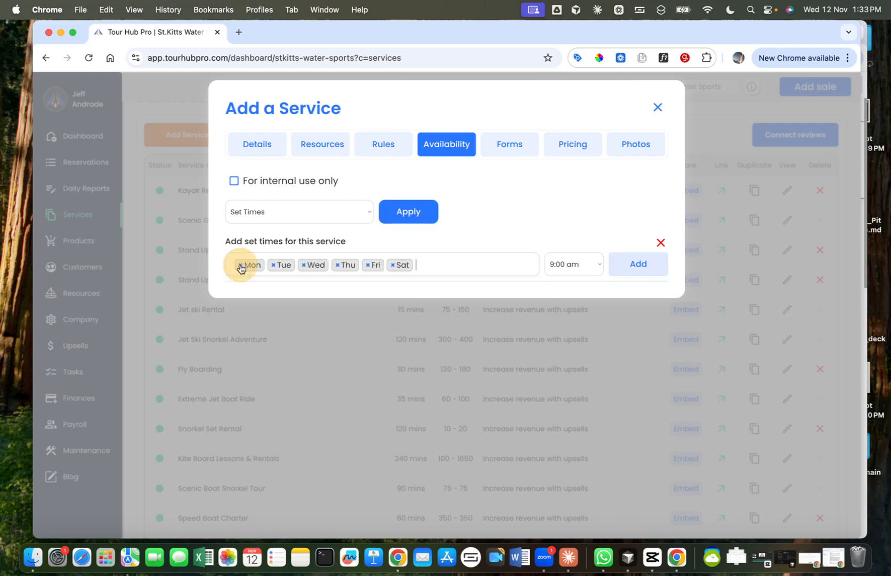
pyautogui.click(392, 265)
pyautogui.click(442, 249)
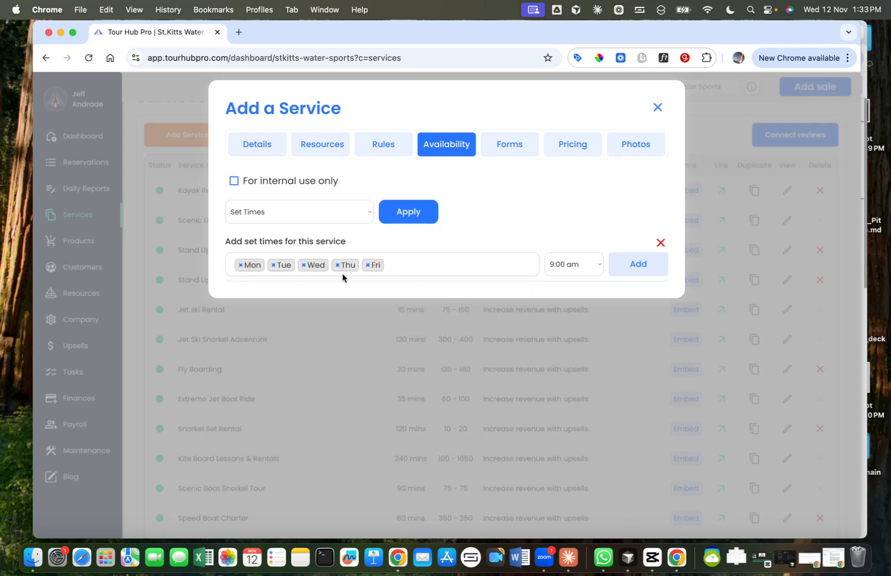
pyautogui.click(573, 264)
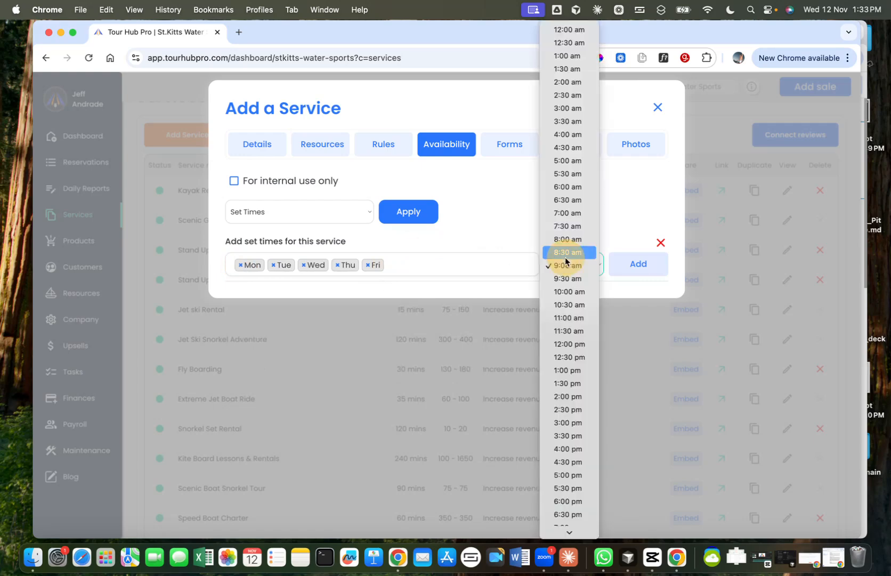
pyautogui.click(567, 289)
pyautogui.click(644, 269)
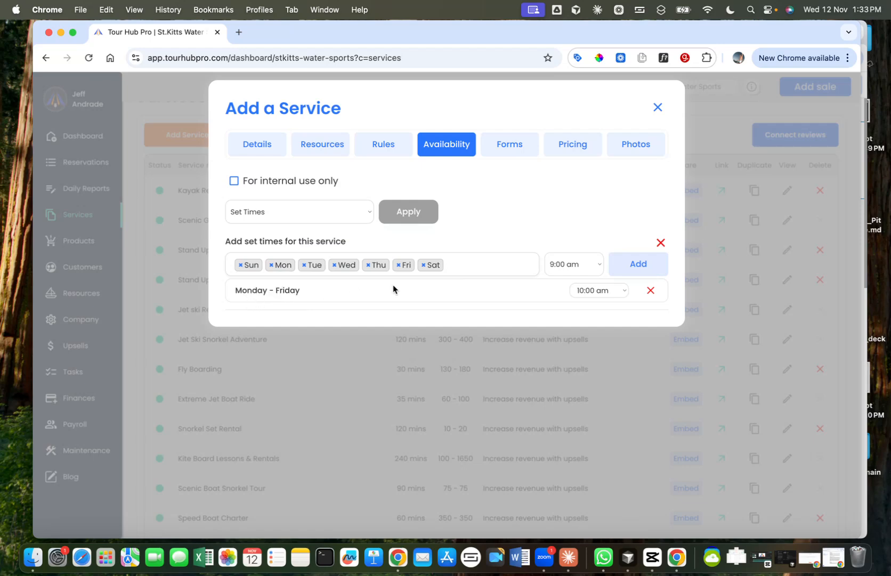
# - Try a 1:00 pm set time for all seven days, and delete it
pyautogui.click(584, 265)
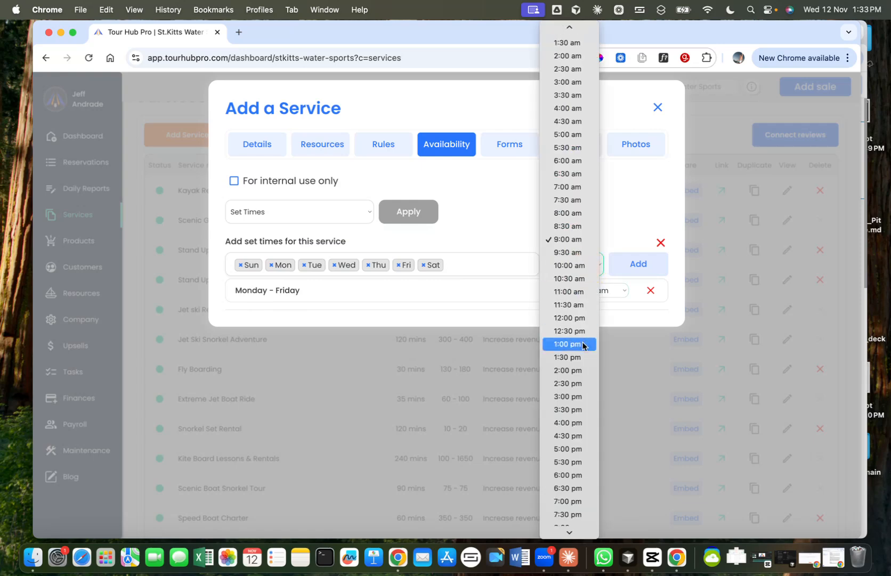
pyautogui.click(578, 341)
pyautogui.click(641, 263)
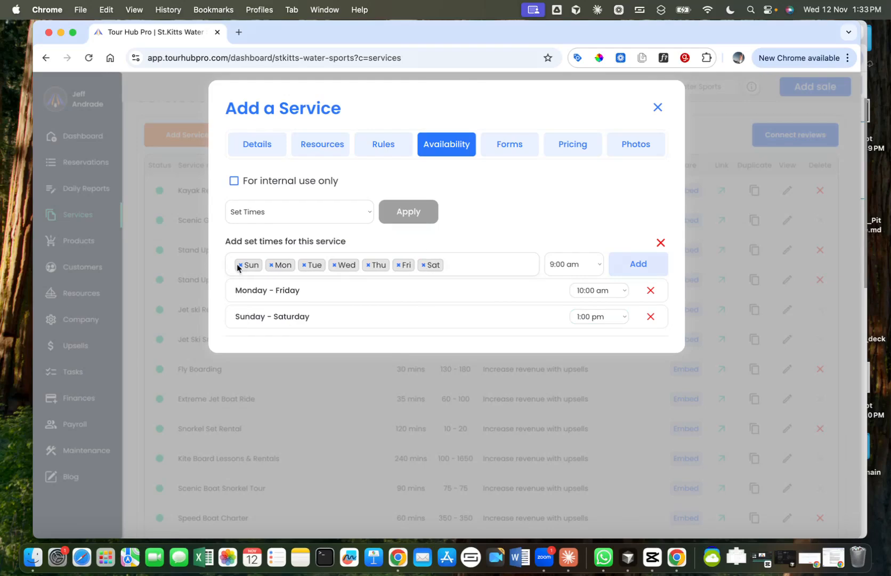
pyautogui.click(651, 317)
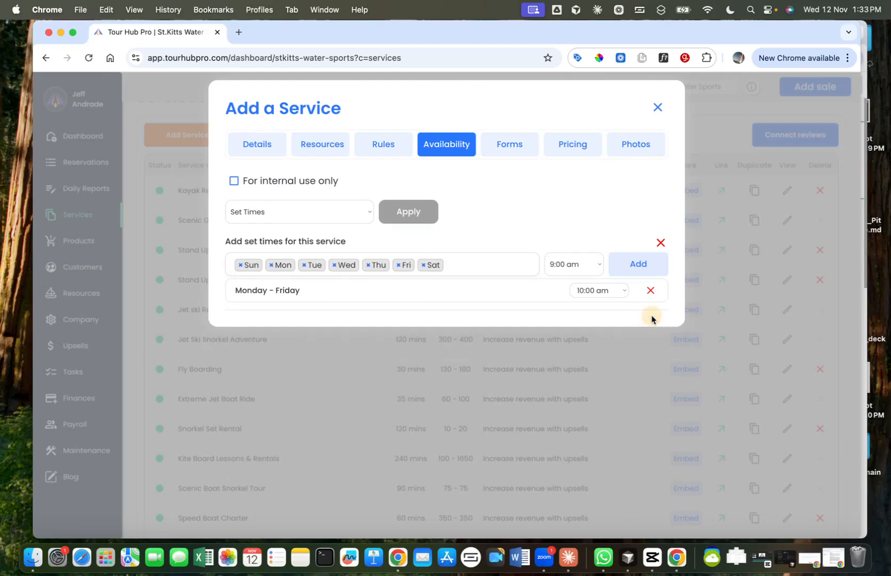
# - Exclude Saturday and Sunday and add a Monday to Friday set time at 1:00 pm
pyautogui.click(424, 264)
pyautogui.click(240, 264)
pyautogui.click(449, 242)
pyautogui.click(586, 264)
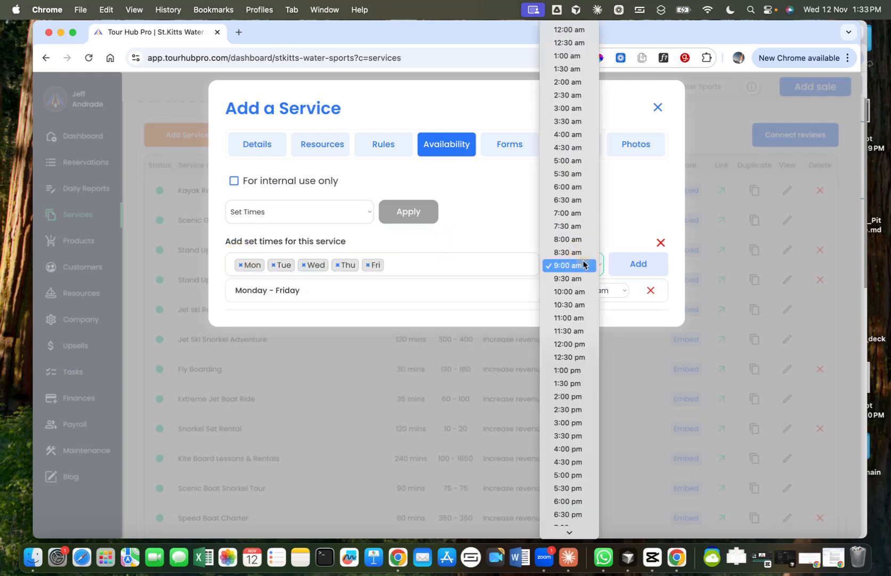
pyautogui.click(570, 370)
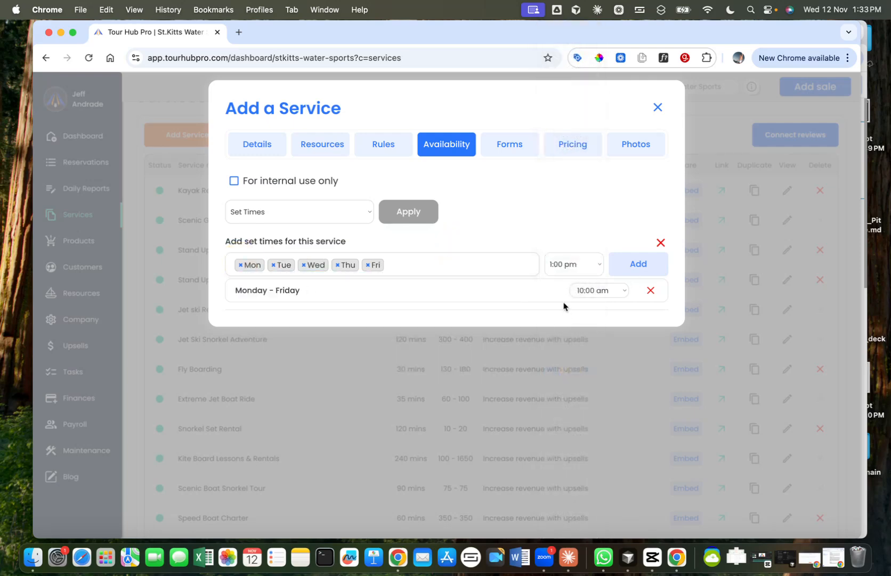
pyautogui.click(653, 275)
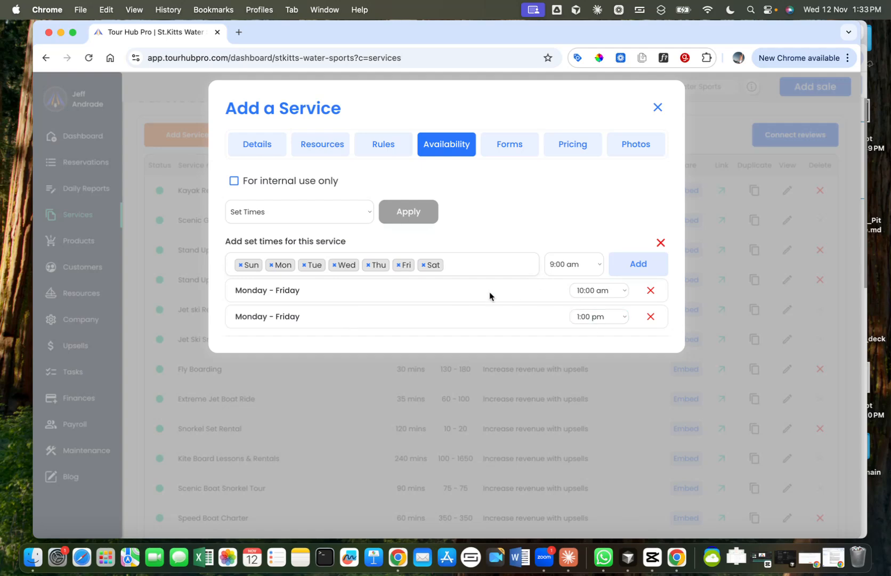
# - Delete the 1:00 pm set time and remove the whole set times schedule
pyautogui.click(661, 244)
pyautogui.click(651, 318)
pyautogui.click(661, 243)
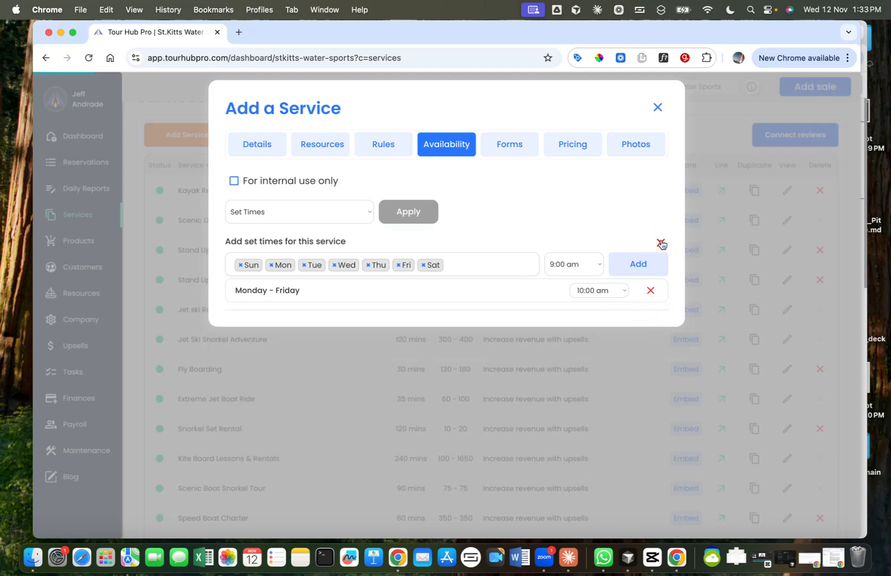
pyautogui.click(662, 244)
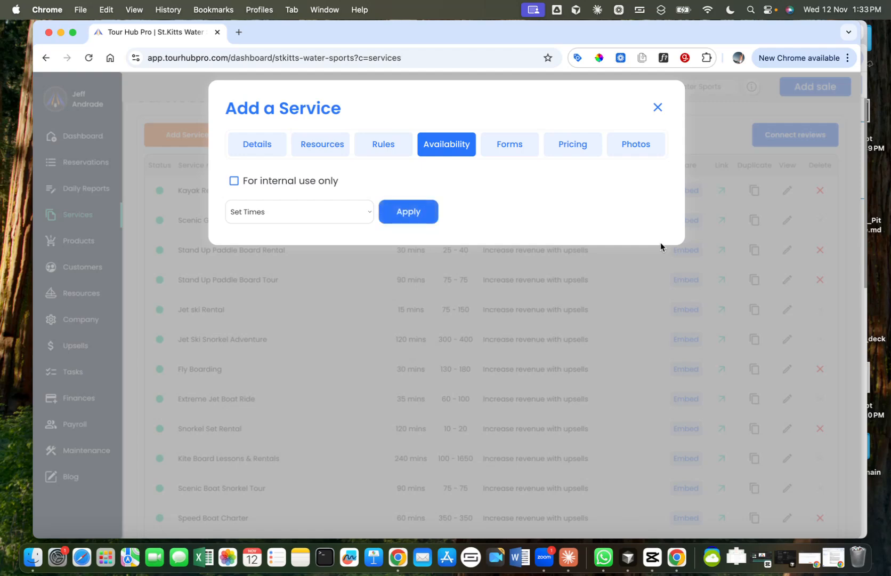
# - Apply Range as the service's availability type
pyautogui.click(366, 216)
pyautogui.click(329, 223)
pyautogui.click(418, 217)
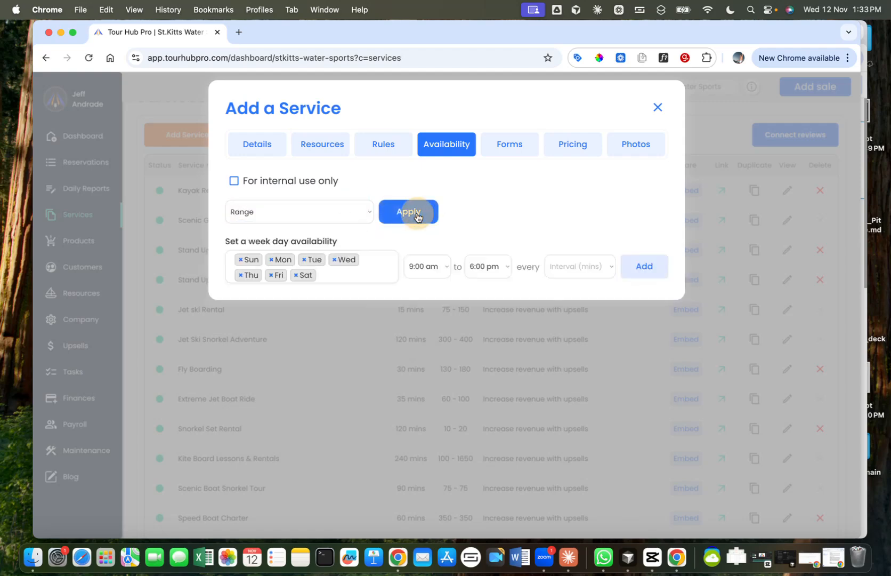
# - Exclude Sunday and Saturday and add a Monday to Friday range from 10:00 am to 4:00 pm every 30 minutes
pyautogui.click(241, 259)
pyautogui.click(241, 275)
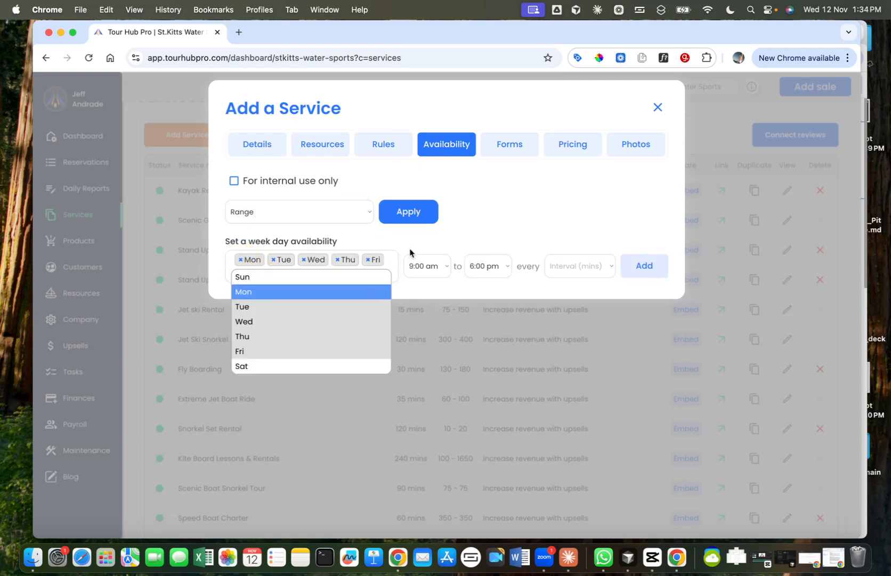
pyautogui.click(431, 233)
pyautogui.click(426, 267)
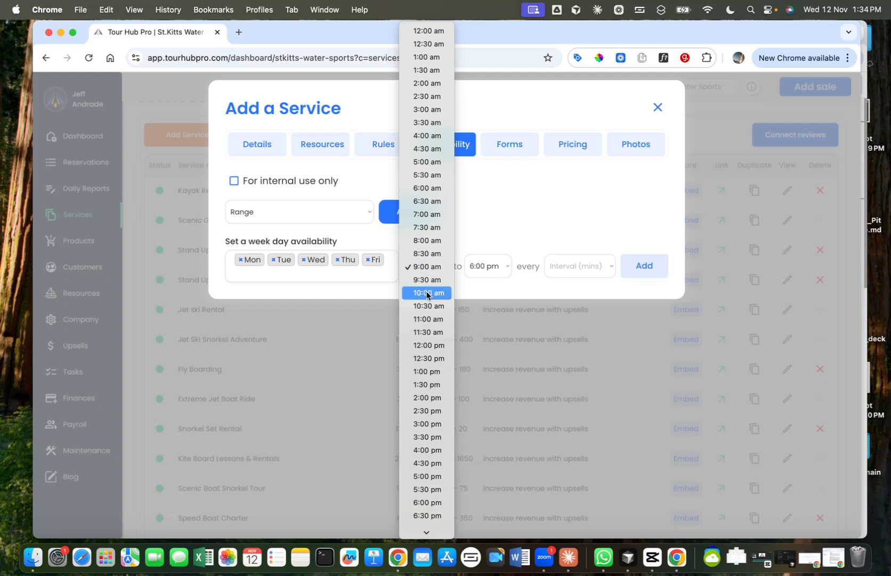
pyautogui.click(475, 273)
pyautogui.click(476, 273)
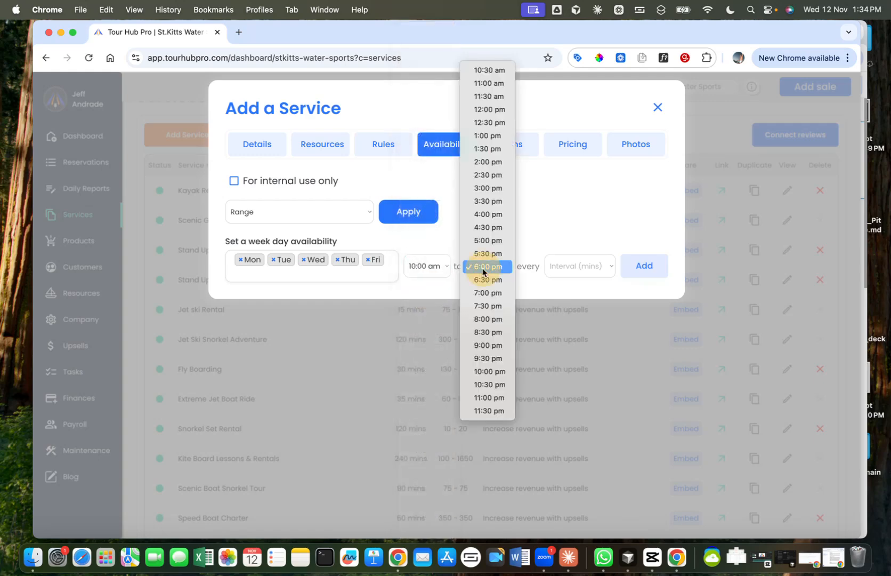
pyautogui.click(490, 217)
pyautogui.click(568, 261)
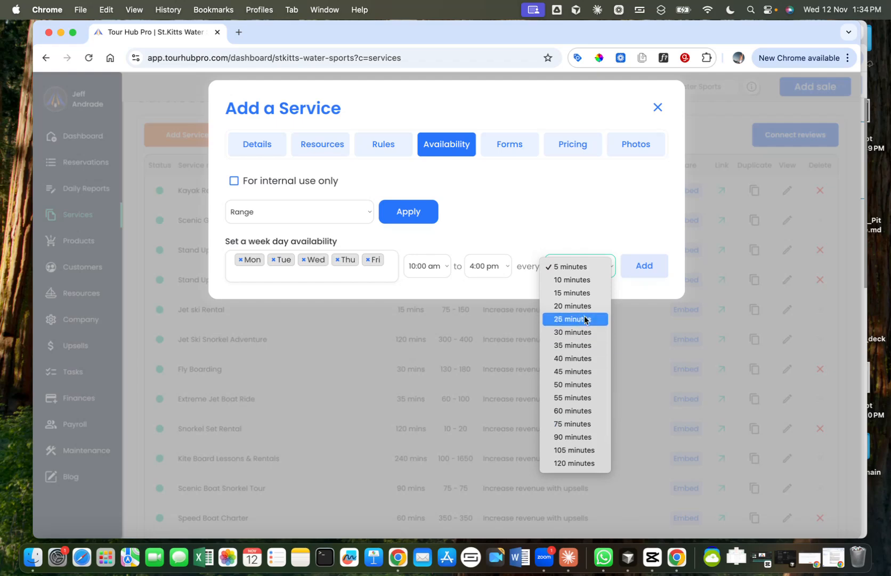
pyautogui.click(580, 333)
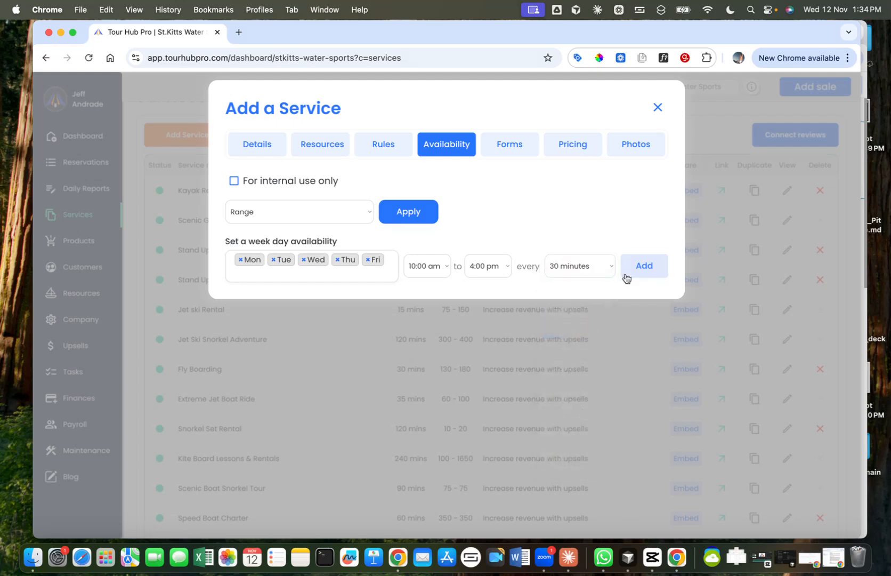
pyautogui.click(641, 265)
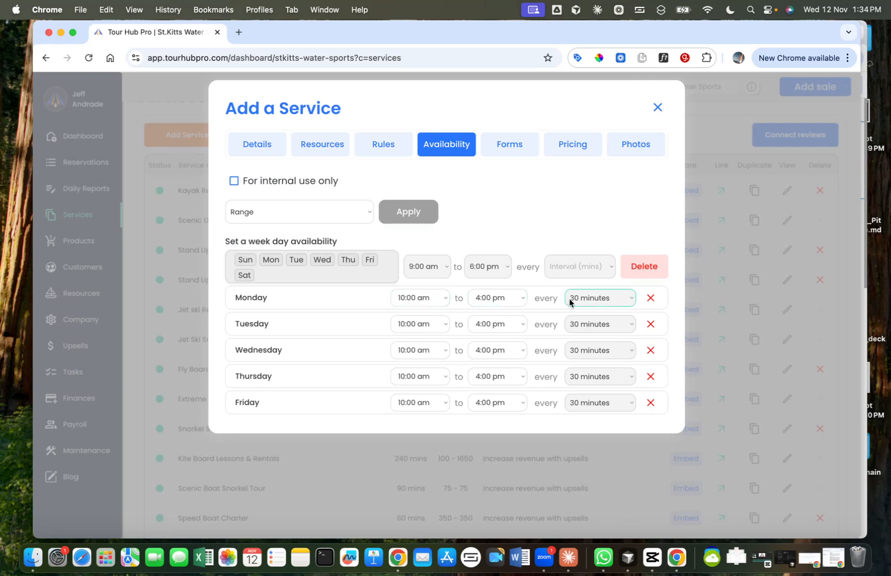
pyautogui.click(532, 214)
# - Add the custom field for names of additional participants above 18 to both kayak rental variations, and delete it from the 30 min one
pyautogui.click(509, 150)
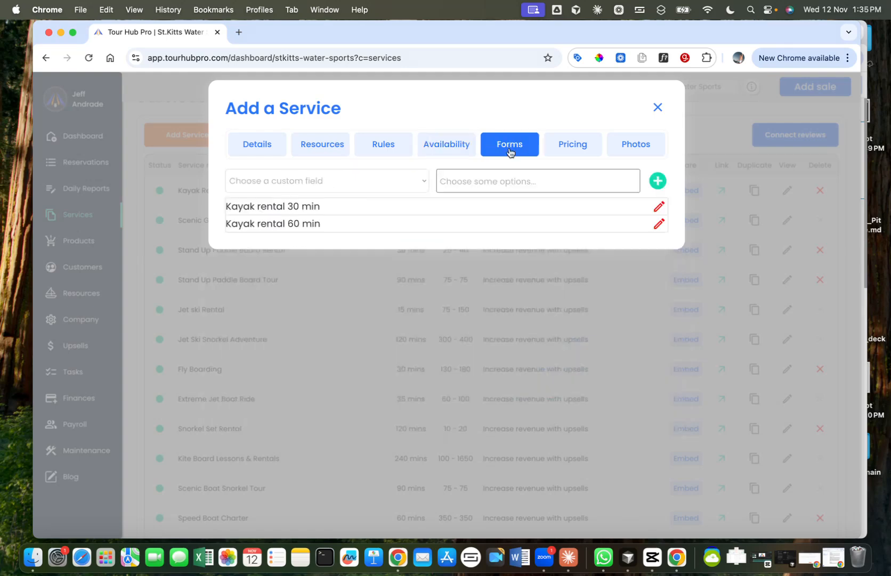
pyautogui.click(355, 182)
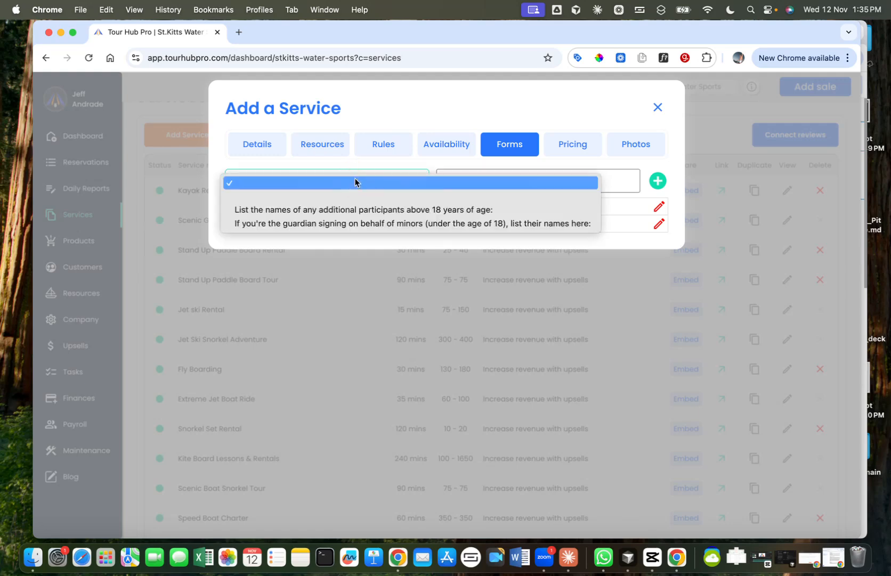
pyautogui.click(349, 211)
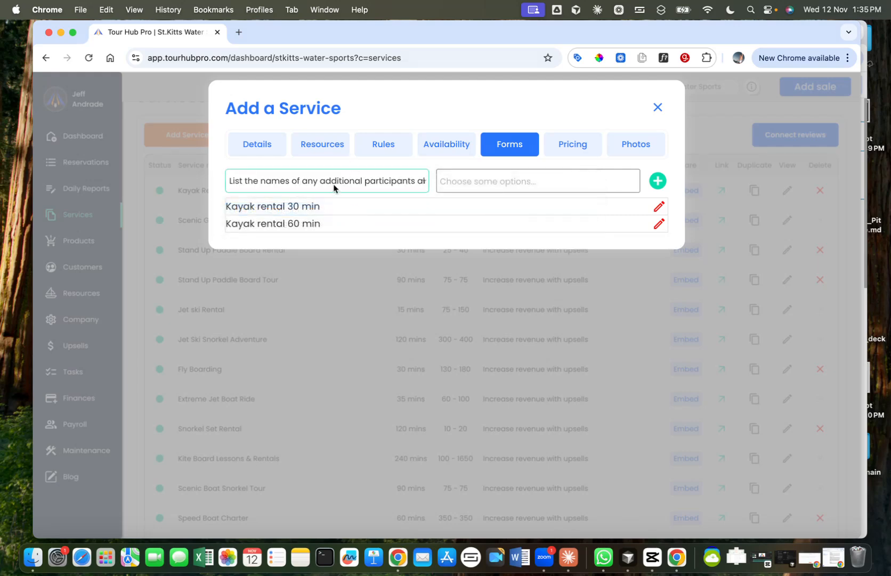
pyautogui.click(503, 178)
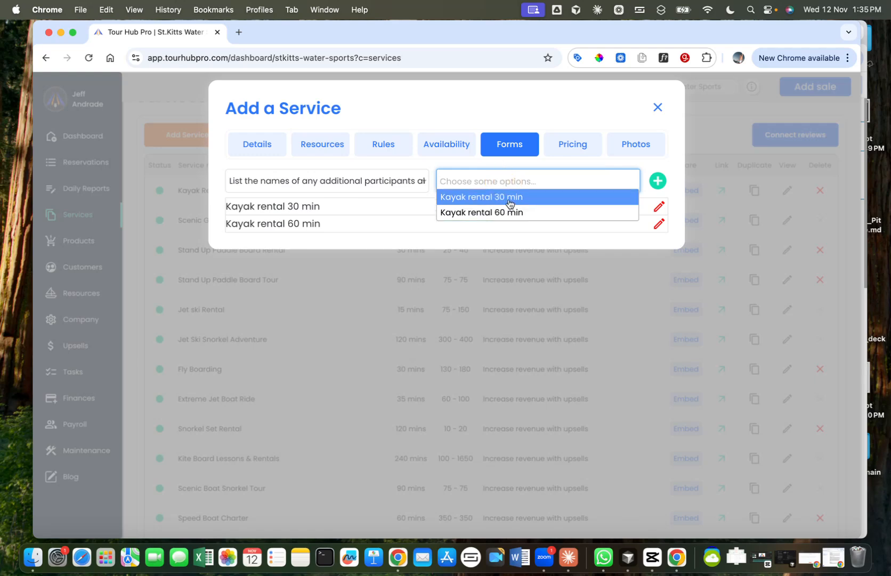
pyautogui.click(493, 196)
pyautogui.click(553, 180)
pyautogui.click(547, 211)
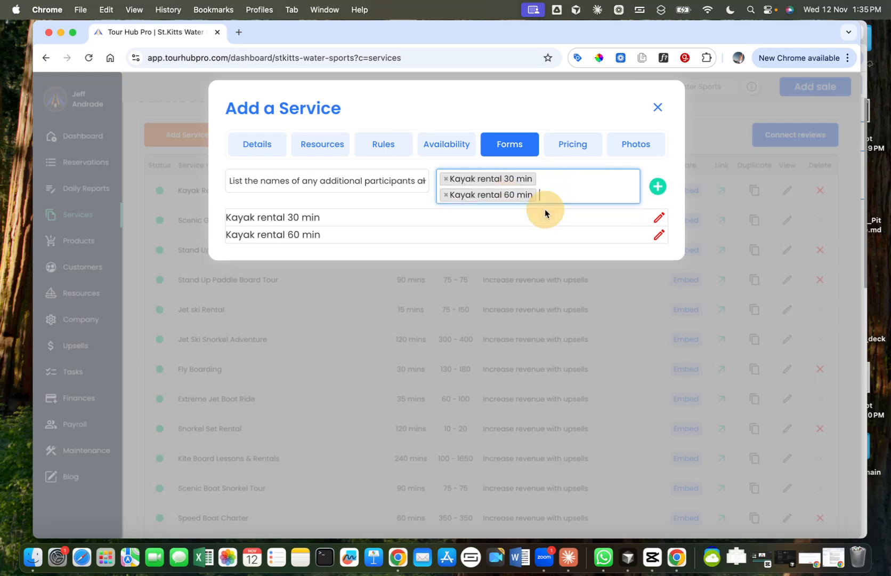
pyautogui.click(658, 187)
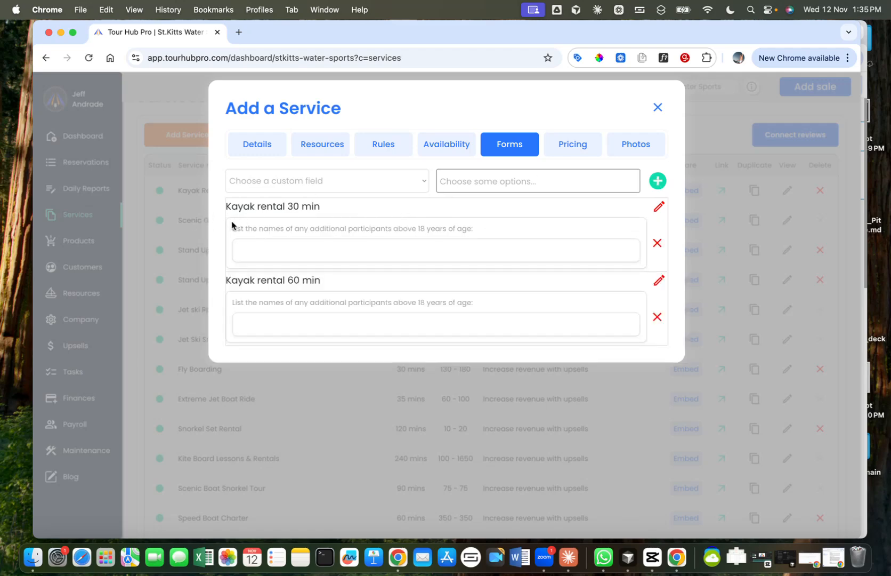
pyautogui.click(427, 260)
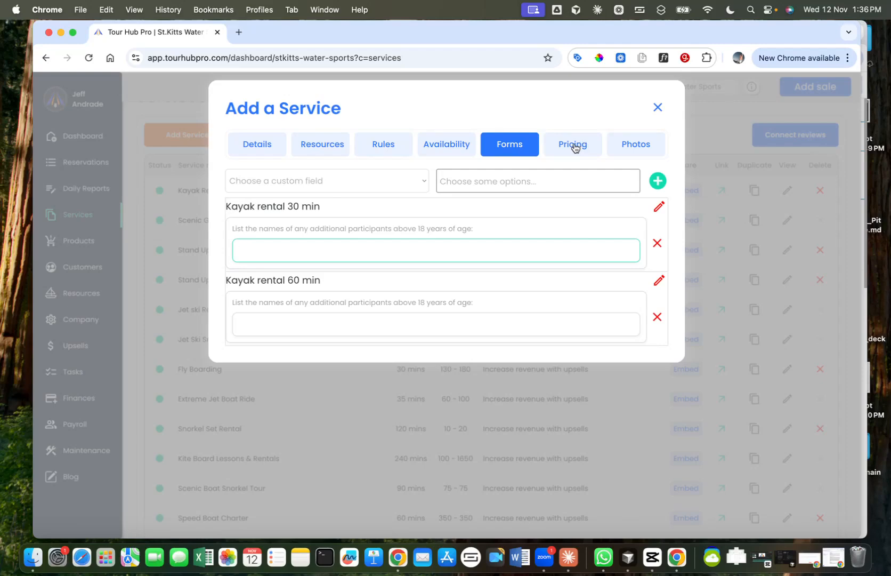
pyautogui.click(658, 245)
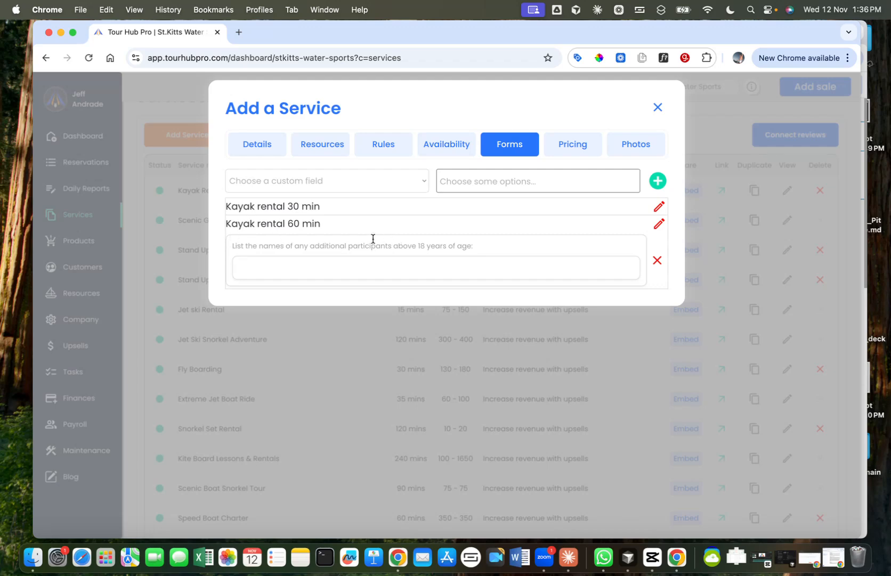
# - Start a new dynamic pricing named as the group pricing for the kayak rentals, with Group rate as its pricing type
pyautogui.click(570, 147)
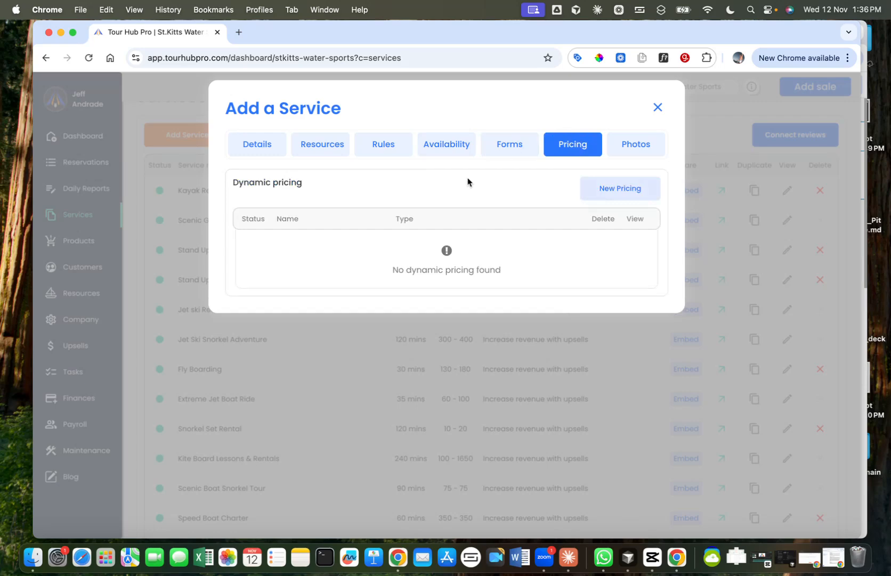
pyautogui.click(609, 189)
pyautogui.click(334, 240)
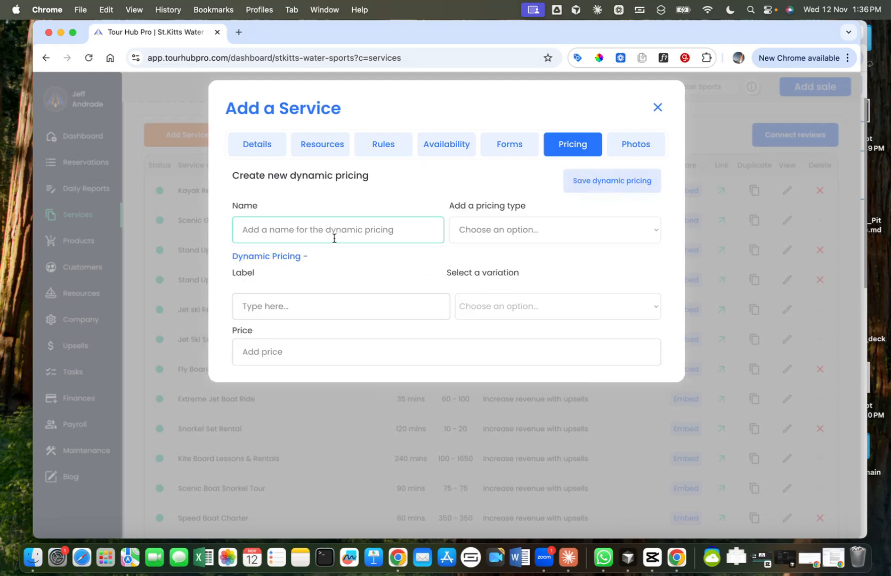
pyautogui.click(497, 224)
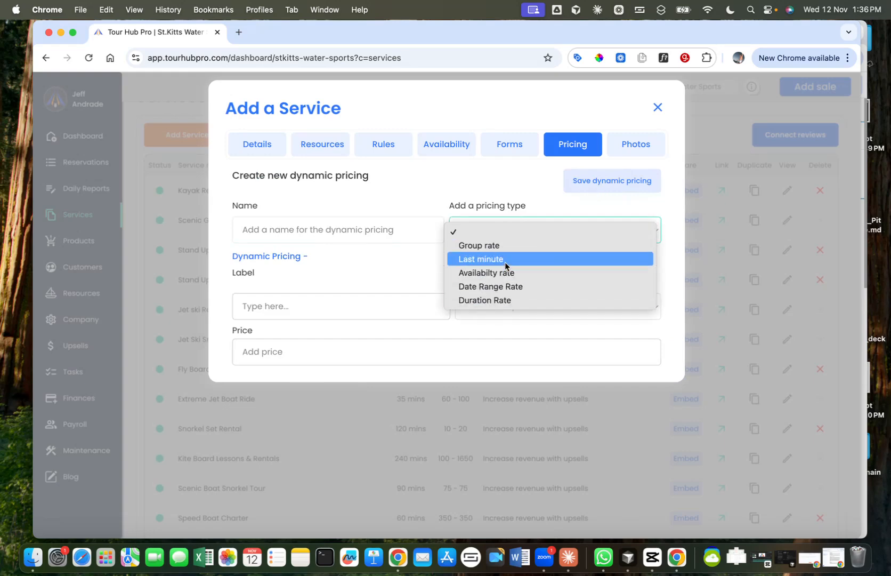
pyautogui.click(410, 199)
pyautogui.click(374, 228)
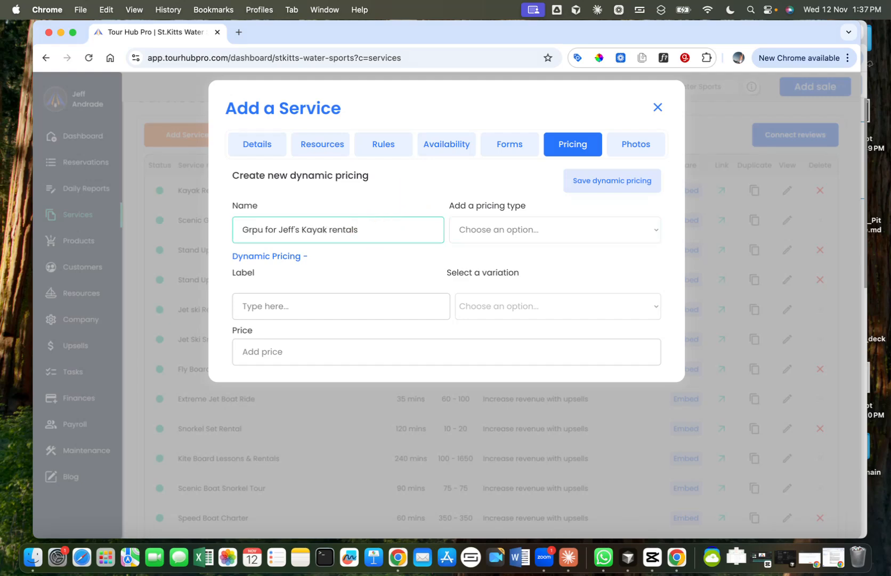
pyautogui.press('BackSpace')
pyautogui.press('BackSpace')
pyautogui.write('oup')
pyautogui.click(636, 230)
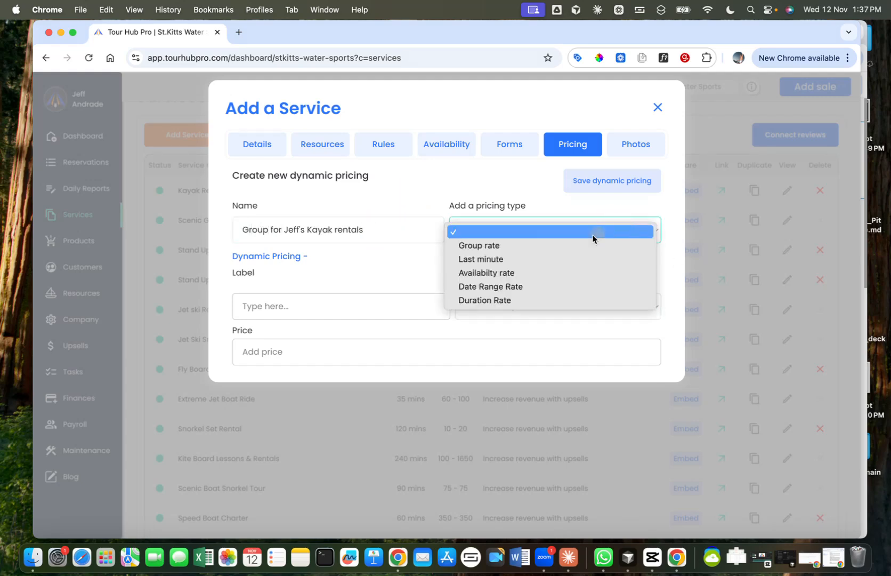
pyautogui.click(556, 245)
pyautogui.click(392, 242)
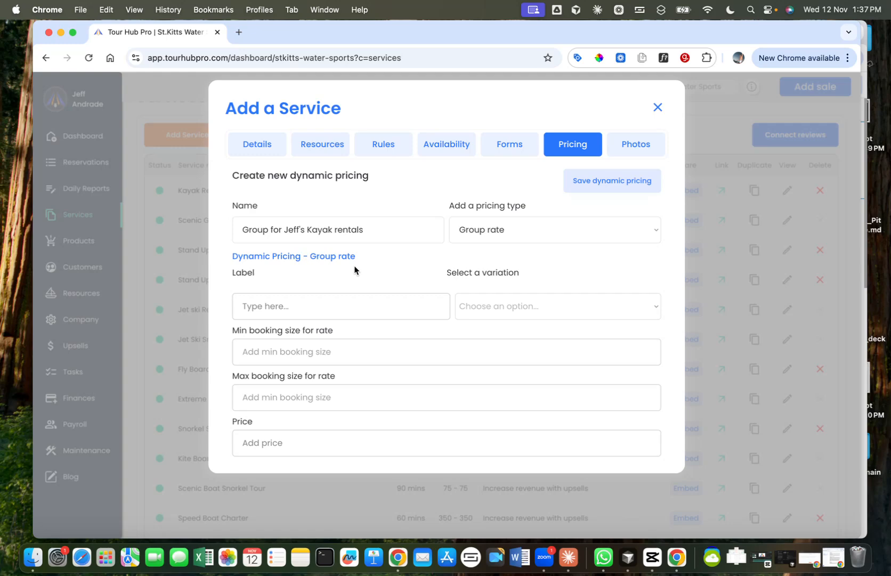
# - Label the rate "Group Rate" and assign it to the Kayak rental 30 min variation
pyautogui.click(338, 302)
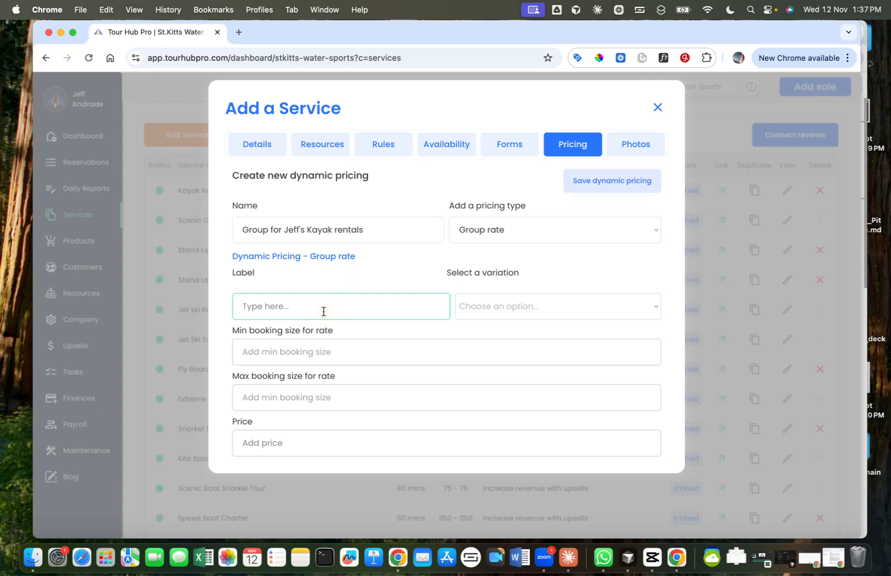
pyautogui.write('Group Rate')
pyautogui.click(533, 304)
pyautogui.click(530, 293)
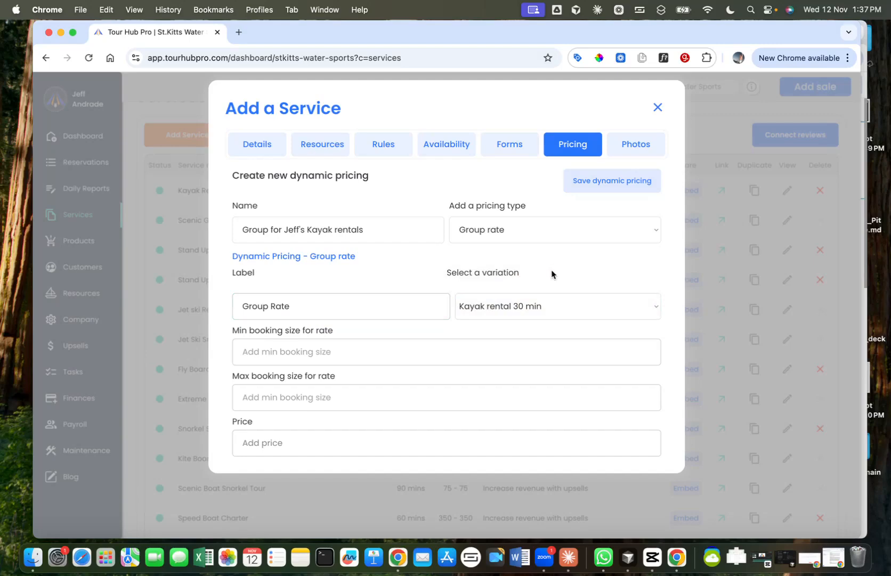
# - Set the group rate's minimum booking size to 3 and maximum booking size to 6
pyautogui.scroll(-3, 552, 274)
pyautogui.click(372, 273)
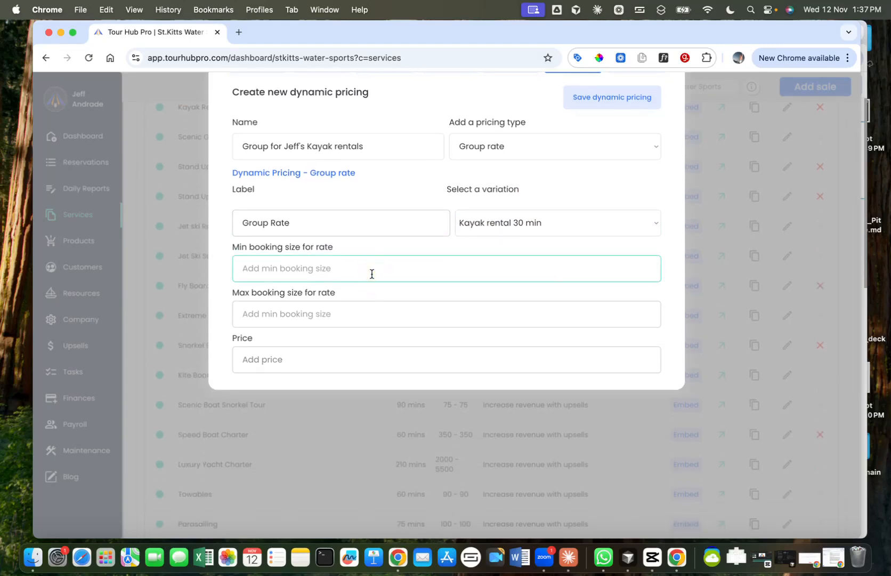
pyautogui.write('4')
pyautogui.click(366, 309)
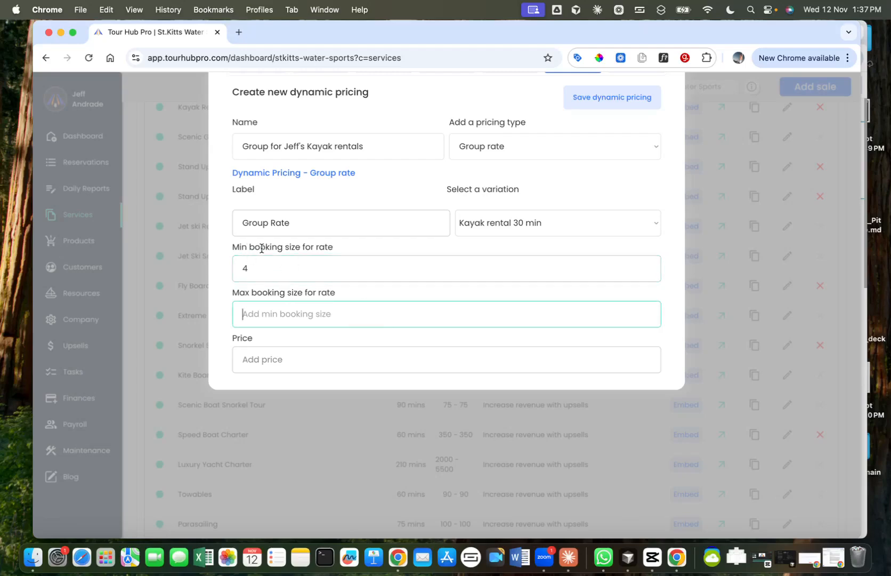
pyautogui.doubleClick(261, 266)
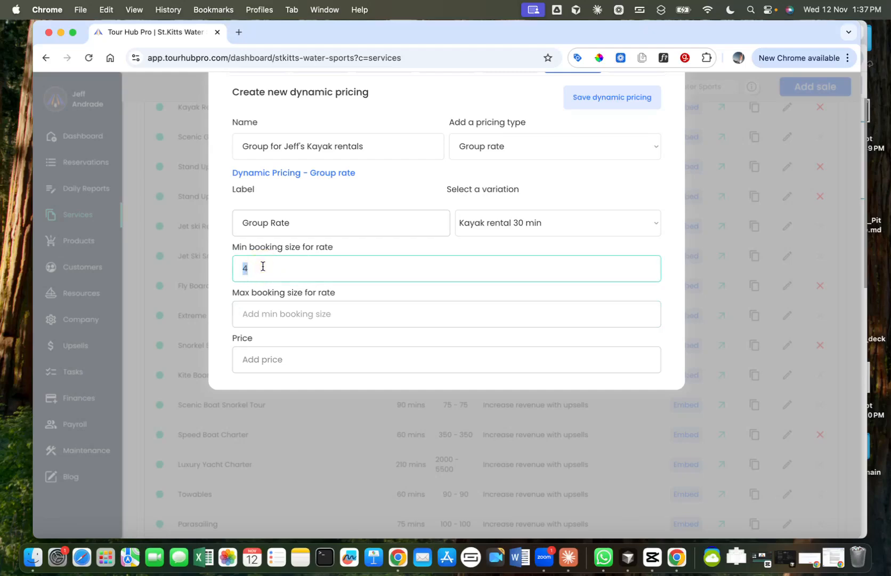
pyautogui.write('3')
pyautogui.click(272, 314)
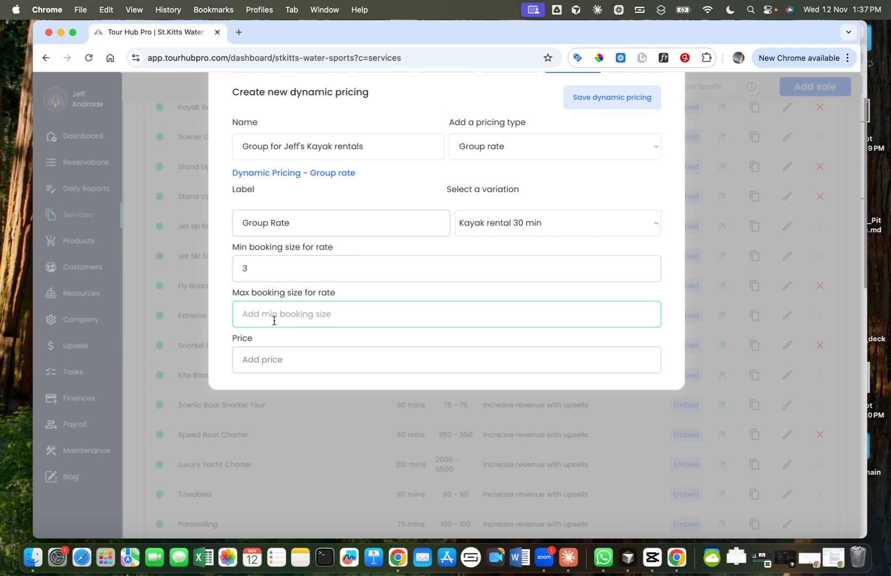
pyautogui.write('6')
pyautogui.click(380, 290)
pyautogui.click(250, 263)
pyautogui.click(342, 289)
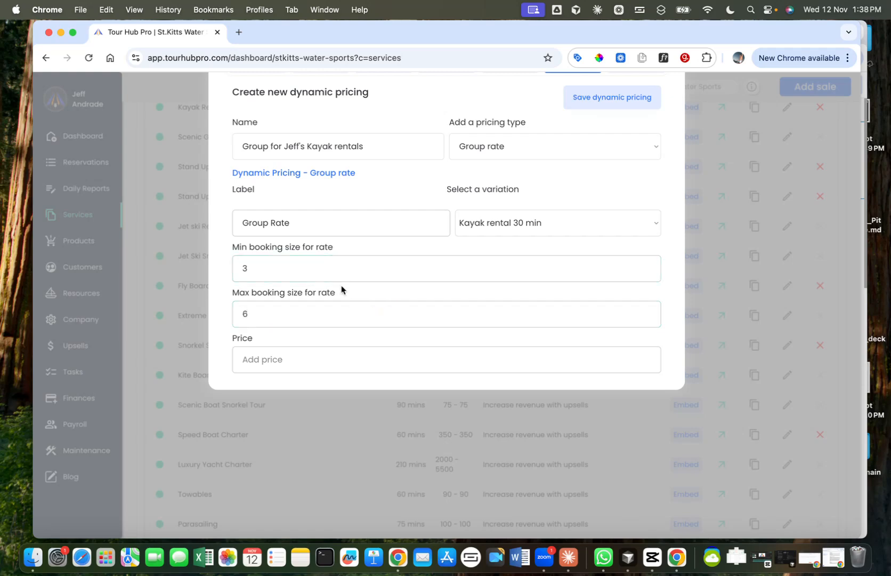
# - Switch the group rate's variation to Kayak rental 60 min and set its price to 50.00
pyautogui.scroll(-2, 342, 289)
pyautogui.click(305, 292)
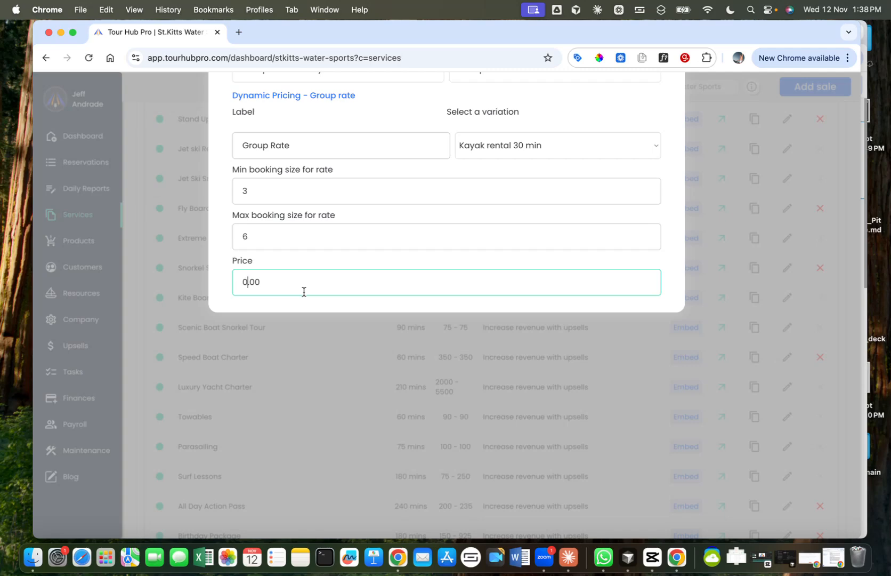
pyautogui.scroll(1, 323, 217)
pyautogui.click(521, 176)
pyautogui.click(518, 191)
pyautogui.click(277, 312)
pyautogui.write('0')
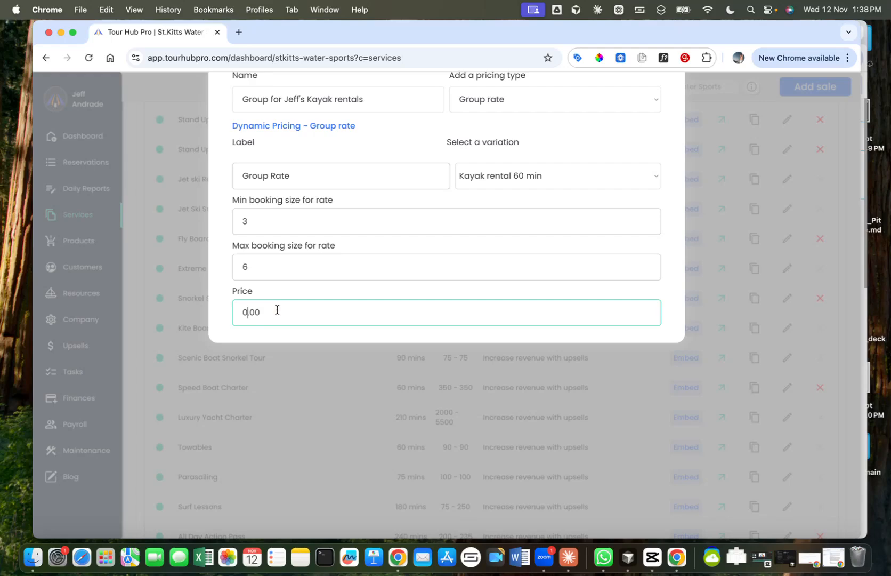
pyautogui.write('5')
pyautogui.click(324, 297)
pyautogui.click(274, 279)
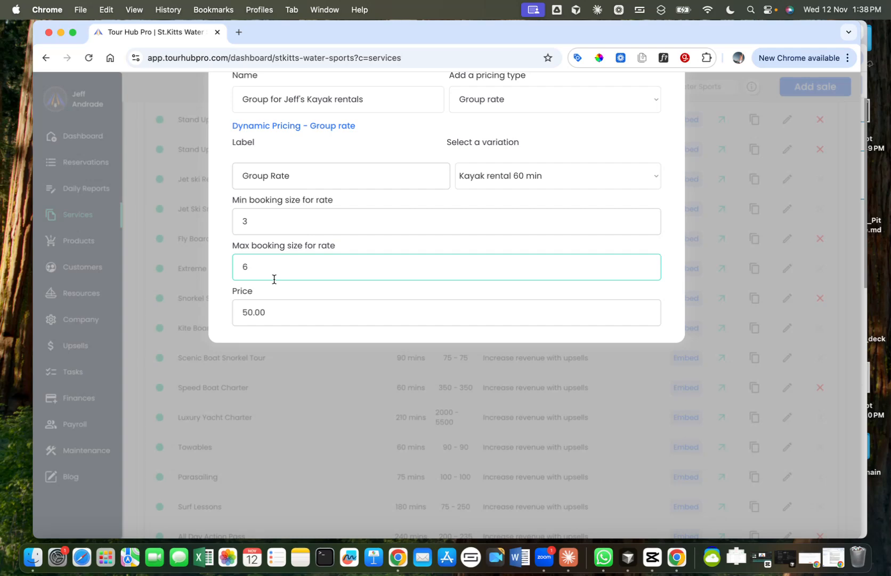
# - Save the dynamic pricing and toggle its status in the pricing list
pyautogui.scroll(2, 274, 279)
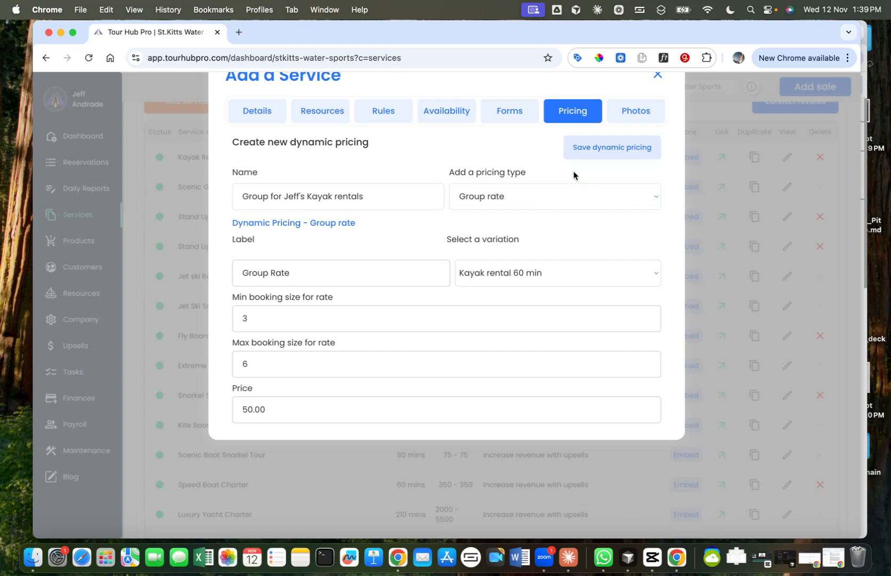
pyautogui.click(597, 148)
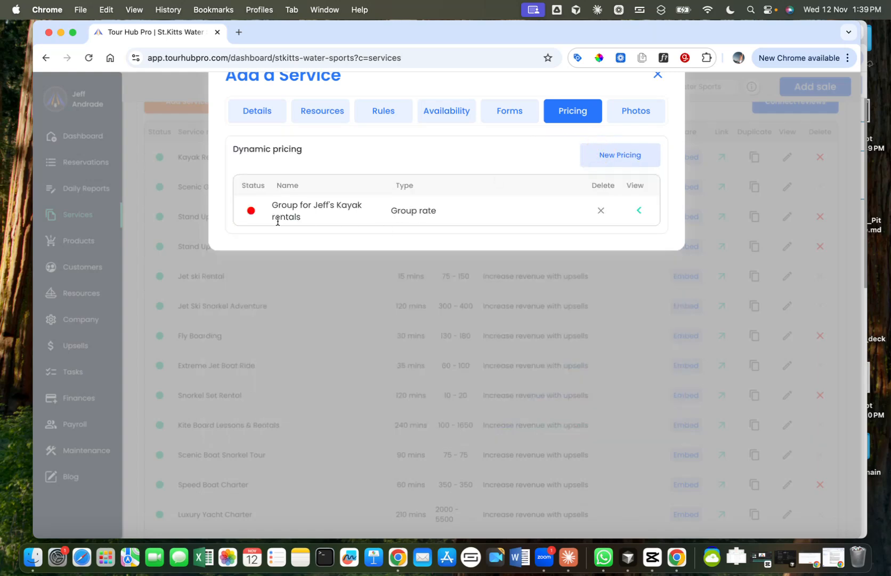
pyautogui.click(252, 212)
pyautogui.click(252, 212)
pyautogui.click(252, 212)
# - Open the saved group rate and review its variation, booking sizes and price
pyautogui.click(641, 213)
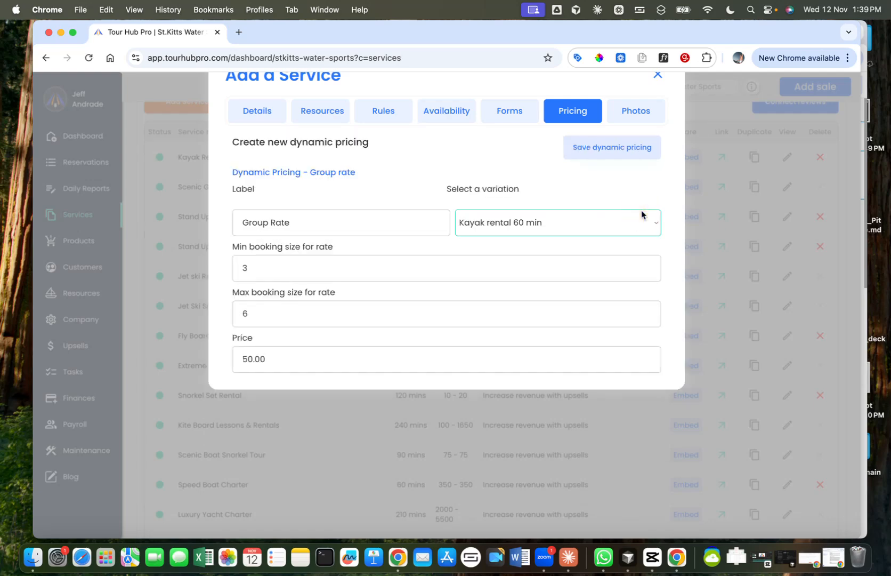
pyautogui.scroll(-2, 487, 245)
pyautogui.scroll(1, 487, 245)
pyautogui.click(316, 351)
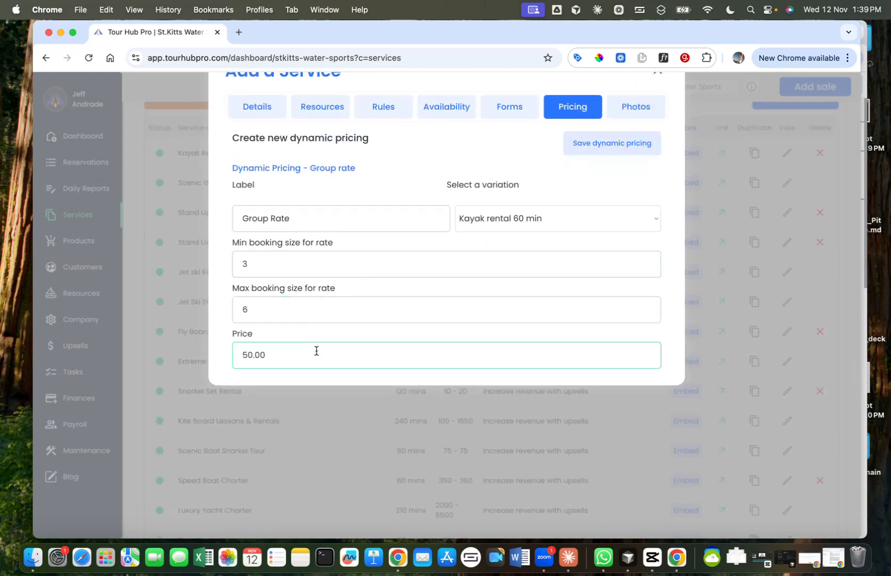
pyautogui.scroll(1, 404, 355)
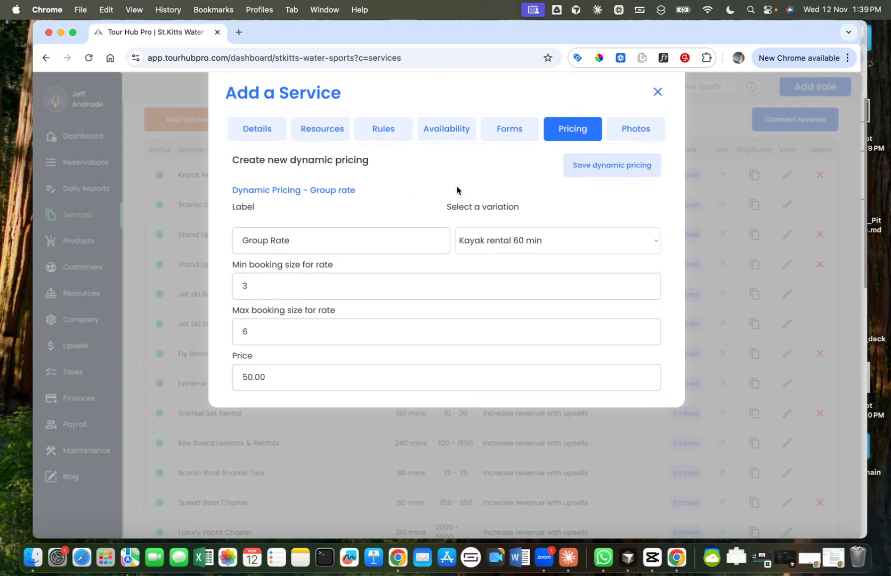
# - Save the group rate pricing and turn on its status in the dynamic pricing list
pyautogui.click(611, 166)
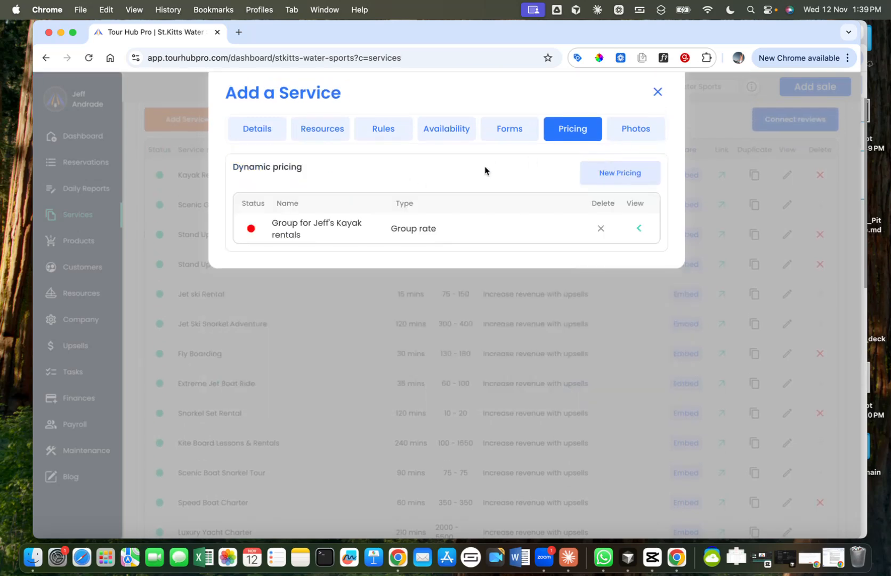
pyautogui.click(252, 228)
# - Create a dynamic pricing of type Last minute and name it as the owner's last minute kayak rental
pyautogui.click(602, 174)
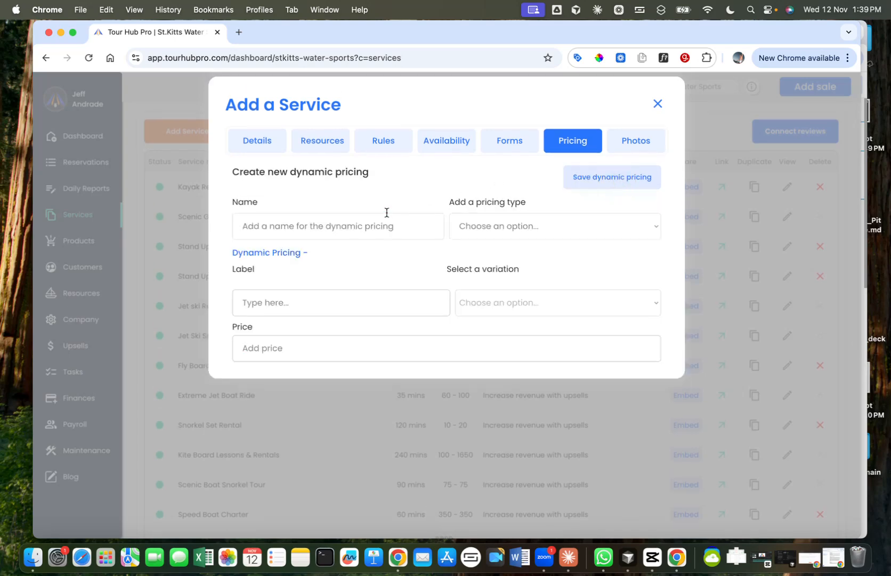
pyautogui.click(513, 225)
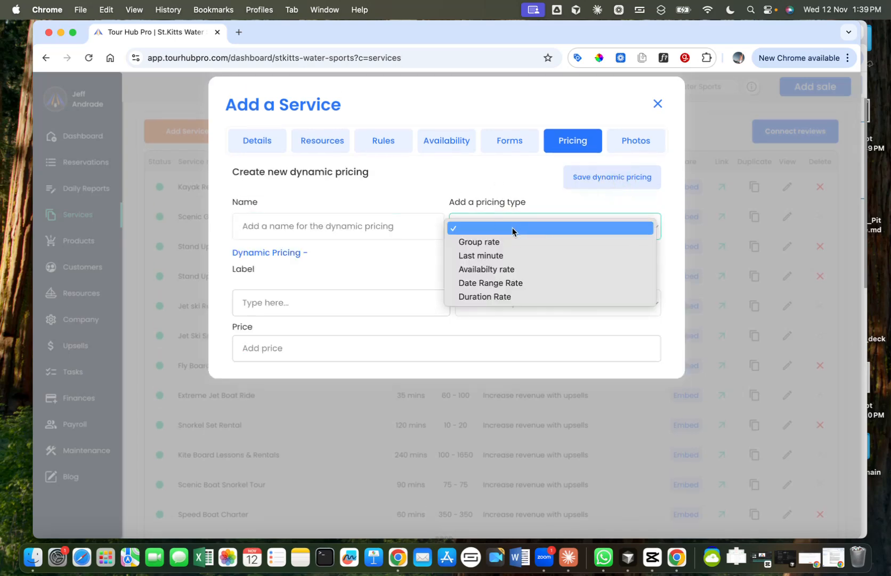
pyautogui.click(497, 256)
pyautogui.click(376, 227)
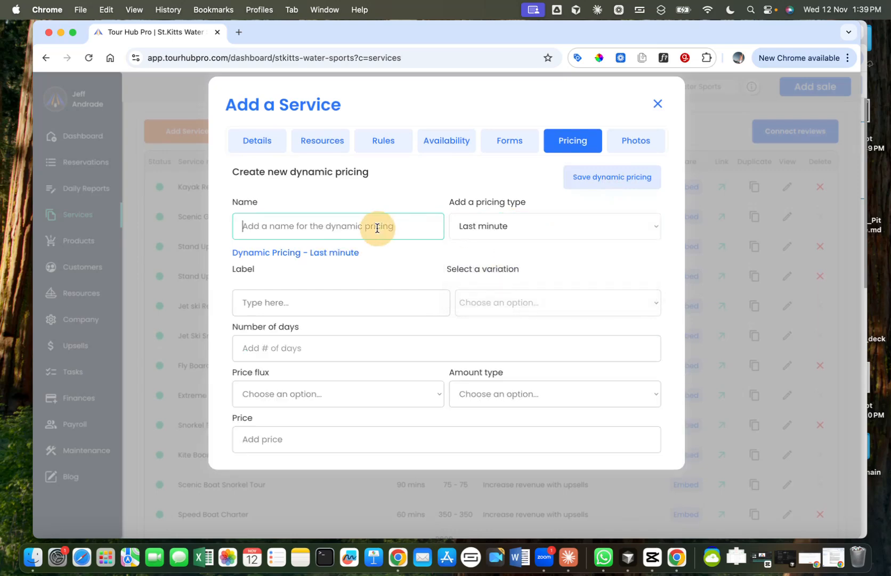
pyautogui.write('Lats minute jet')
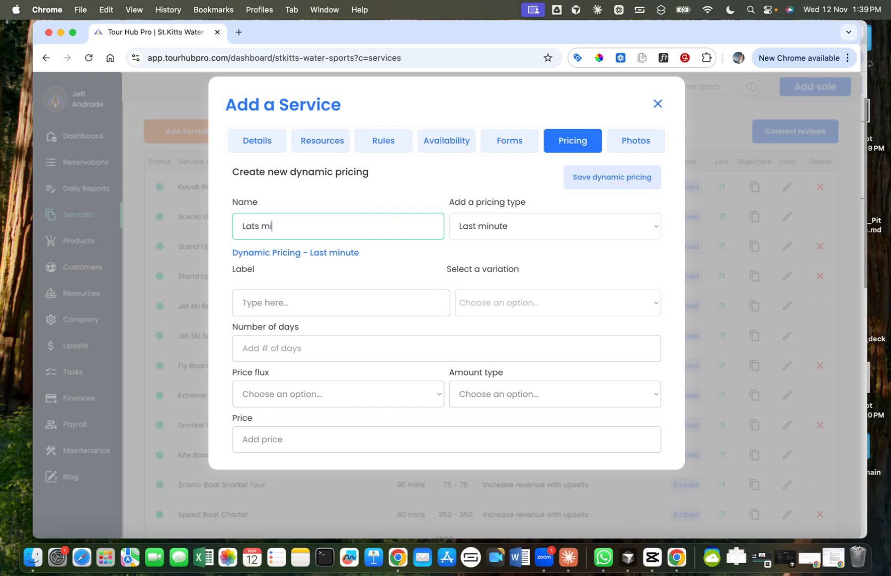
pyautogui.press('BackSpace')
pyautogui.write('ff kas')
pyautogui.press('BackSpace')
pyautogui.press('BackSpace')
pyautogui.write('ayak rental')
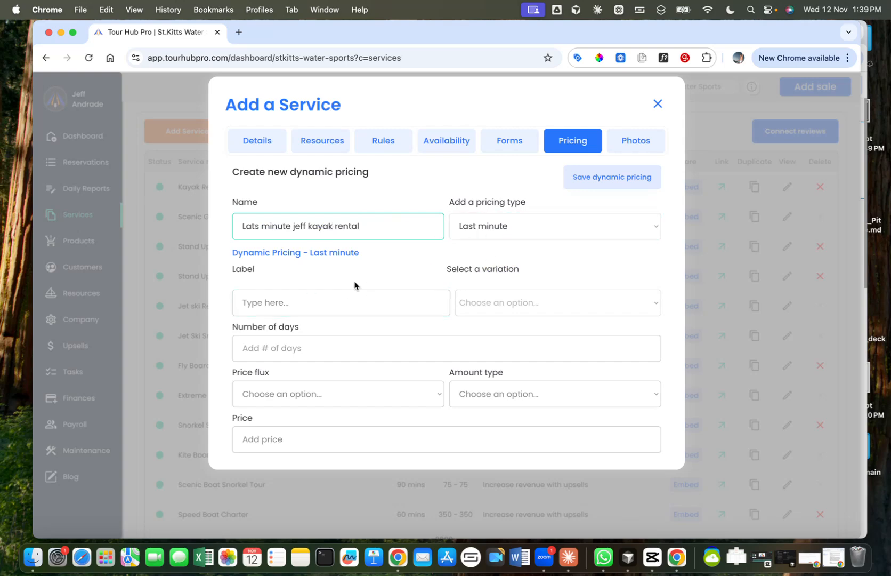
# - Label the last minute rate "Last minute deal" and assign it to the Kayak rental 60 min variation
pyautogui.click(279, 295)
pyautogui.write('L')
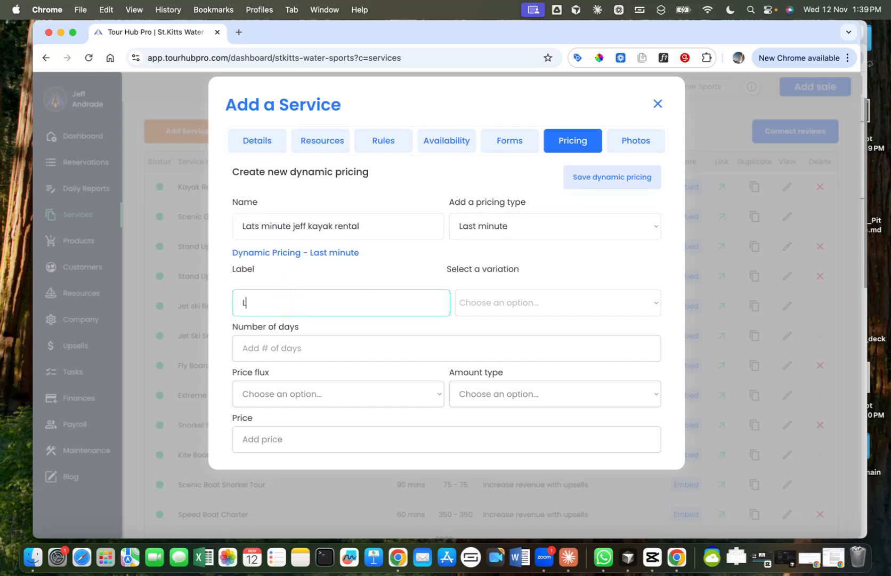
pyautogui.write('ast minute deal')
pyautogui.click(528, 305)
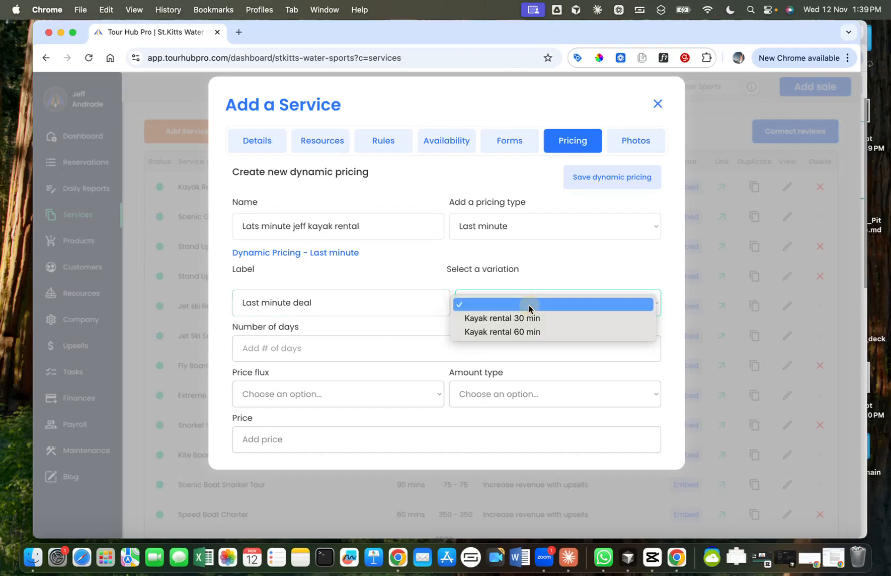
pyautogui.click(515, 330)
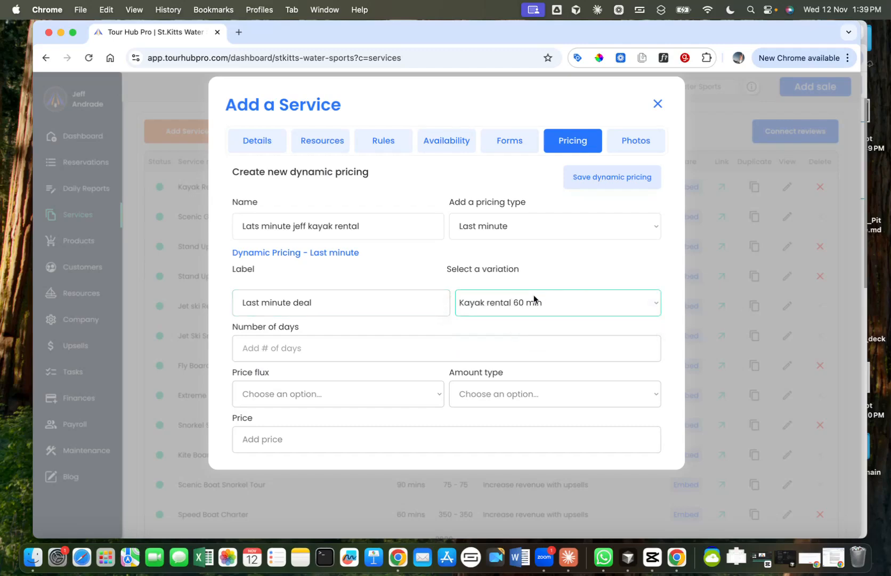
# - Set the last minute rate's number of days to 1 and its price flux to Increase price
pyautogui.scroll(-1, 406, 328)
pyautogui.click(331, 331)
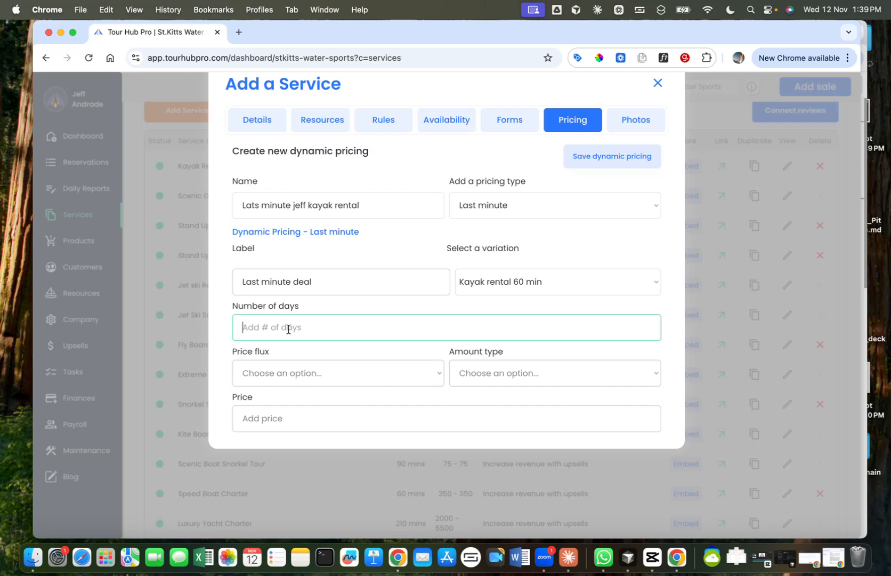
pyautogui.write('1')
pyautogui.click(342, 299)
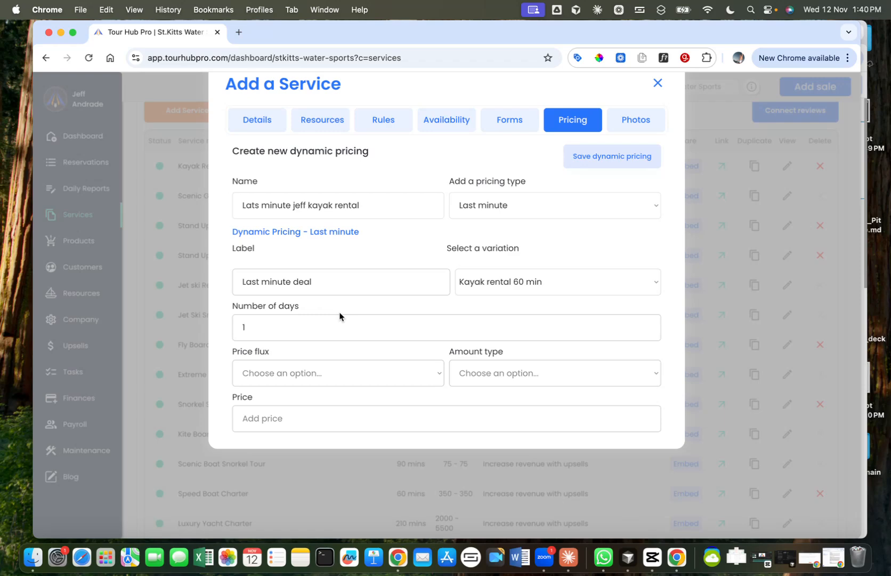
pyautogui.click(304, 373)
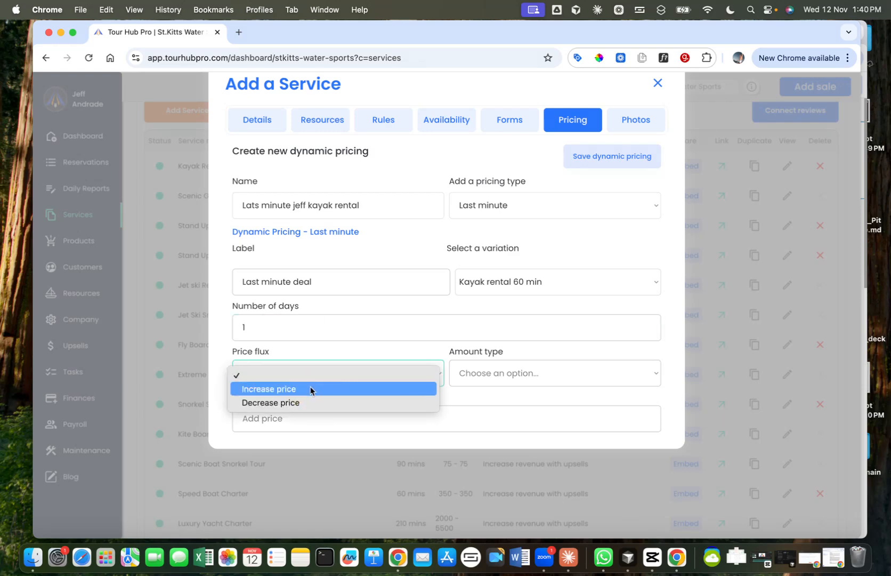
pyautogui.click(311, 389)
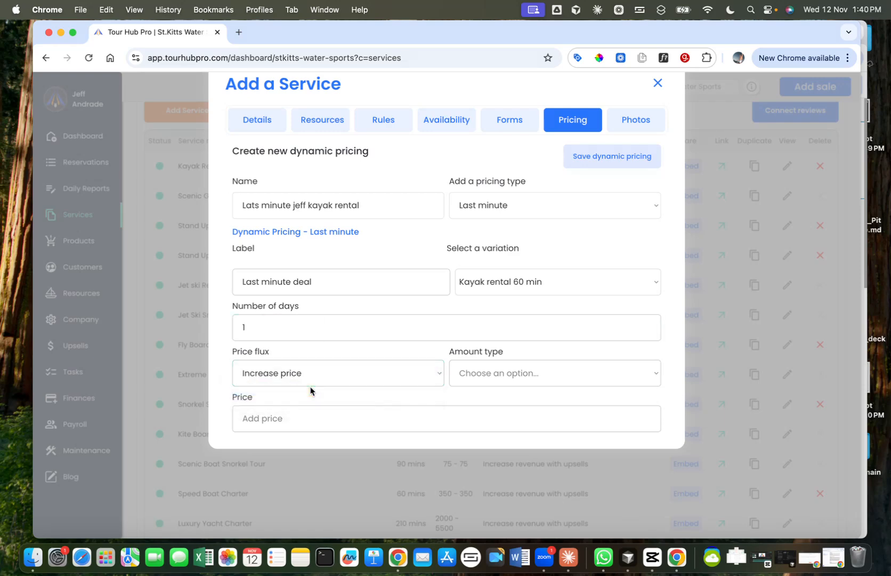
# - Set the last minute rate's amount type to Dollar amount with a price of 10.00, and save the dynamic pricing
pyautogui.click(534, 376)
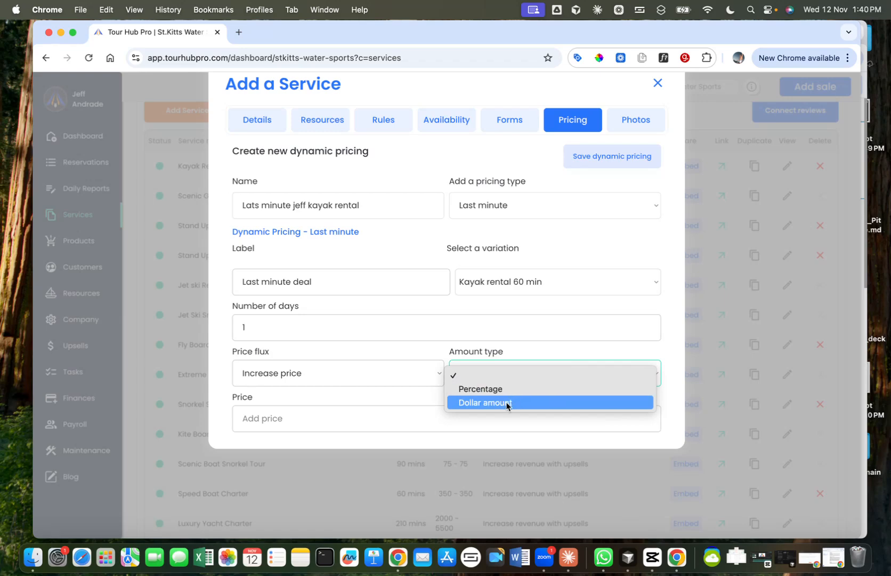
pyautogui.click(422, 355)
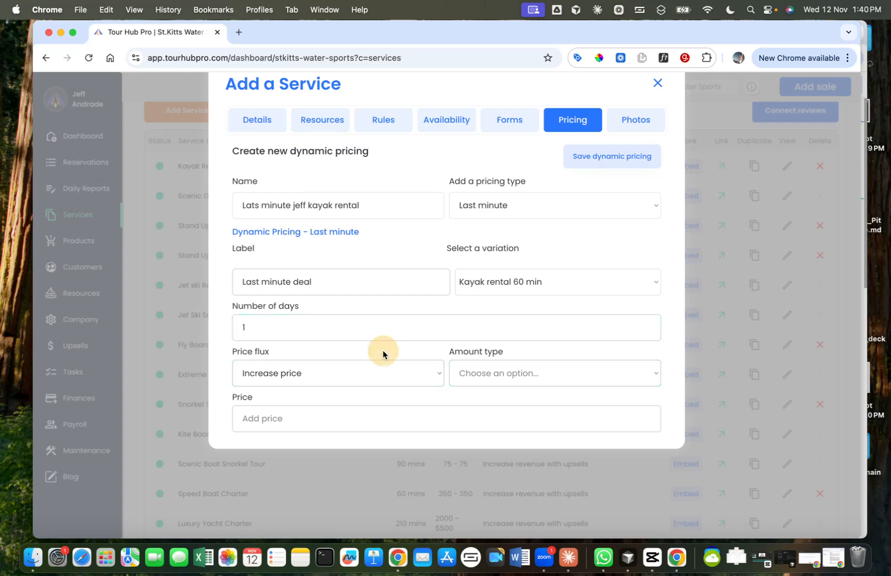
pyautogui.click(351, 418)
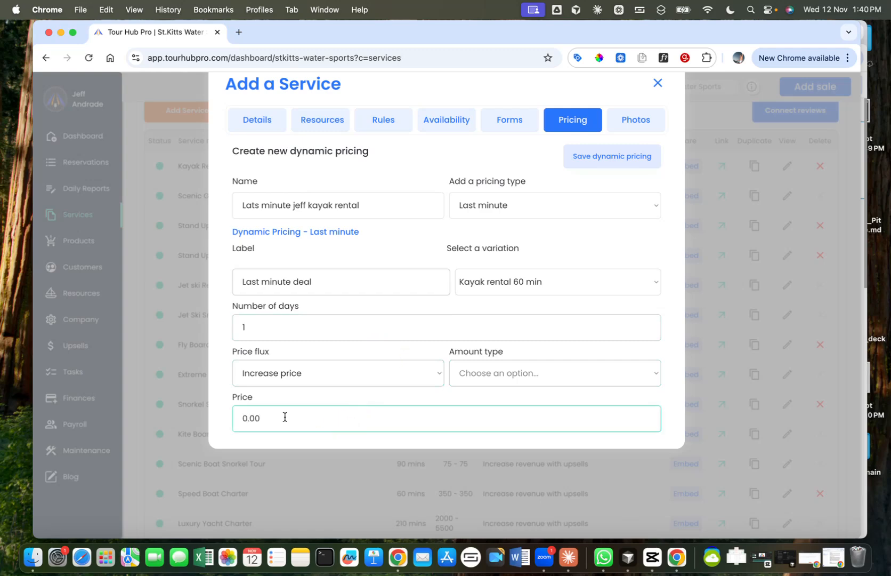
pyautogui.click(476, 373)
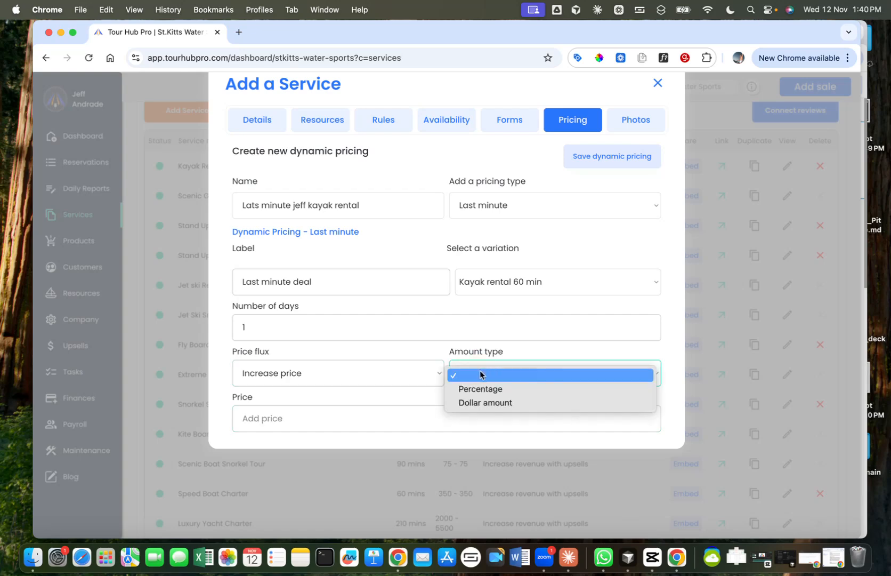
pyautogui.click(486, 402)
pyautogui.click(295, 419)
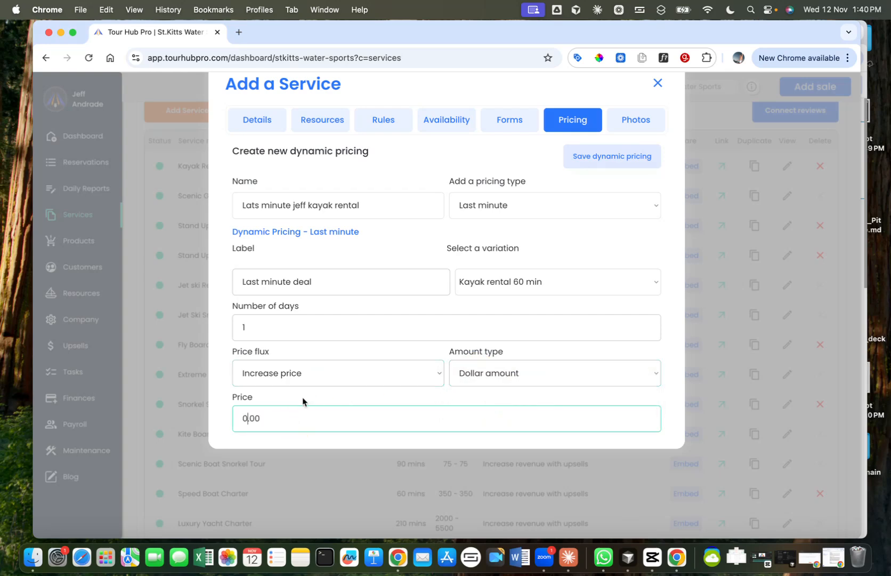
pyautogui.doubleClick(267, 421)
pyautogui.write('10')
pyautogui.click(313, 397)
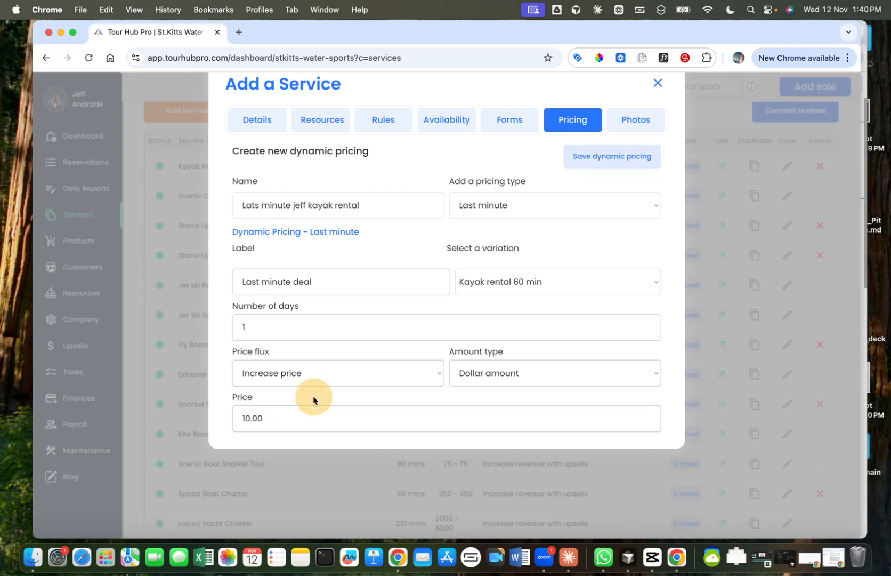
pyautogui.click(249, 411)
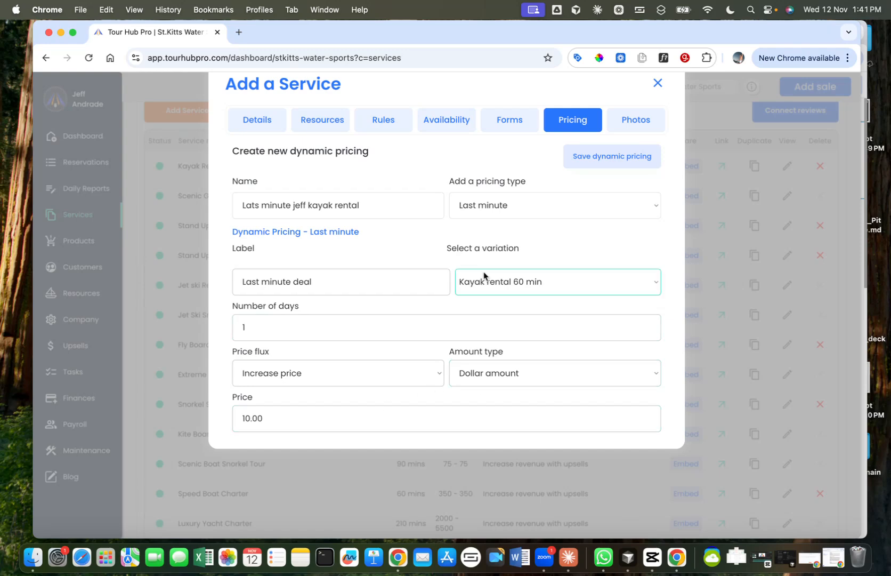
pyautogui.click(603, 164)
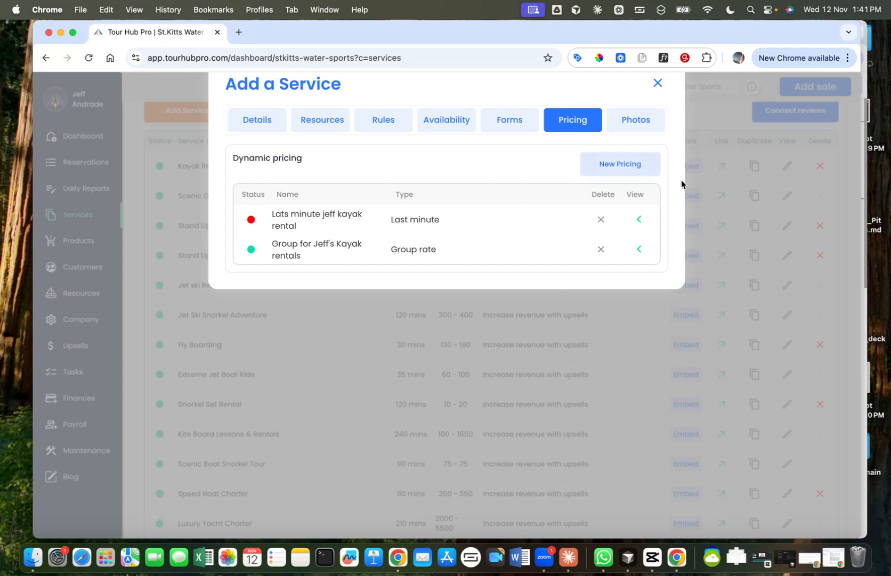
# - Start a new dynamic pricing of type Availabilty rate for the Kayak rental 30 min variation
pyautogui.click(615, 170)
pyautogui.click(513, 205)
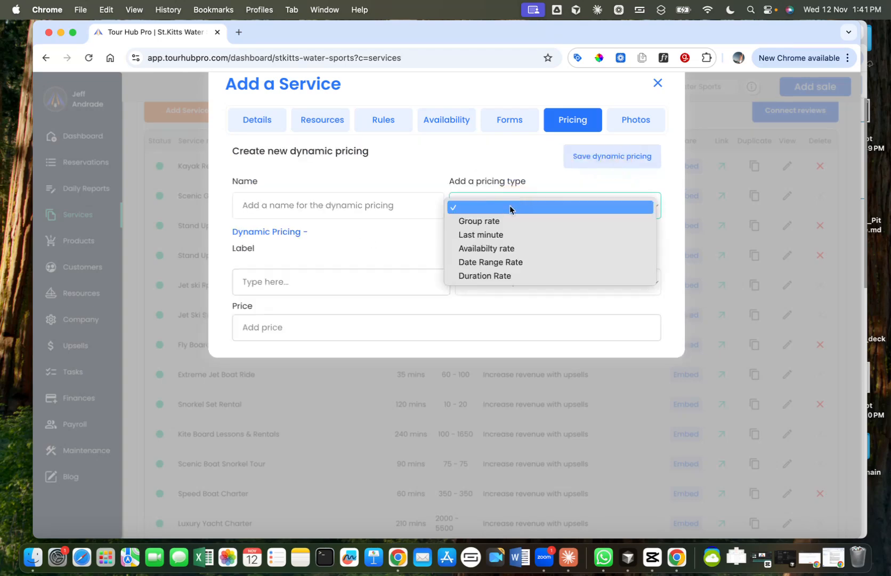
pyautogui.click(502, 249)
pyautogui.click(365, 206)
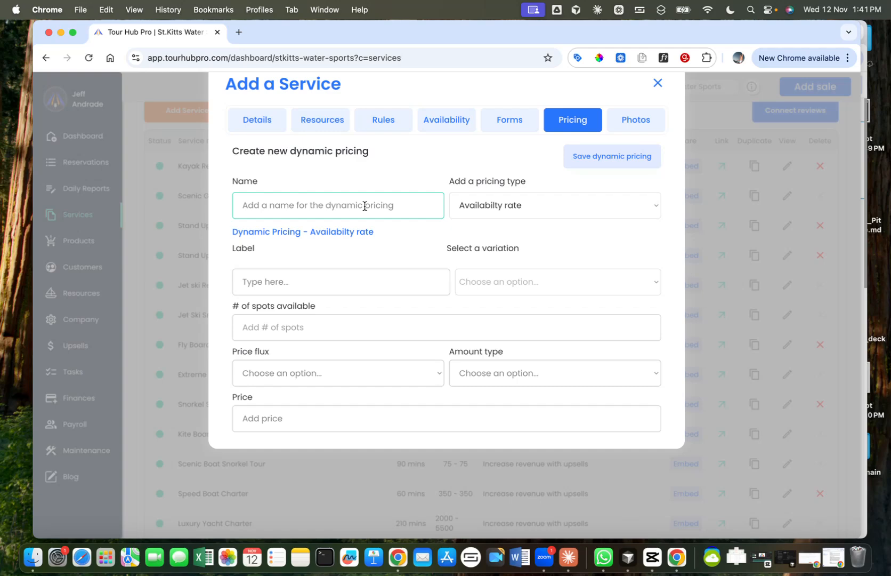
pyautogui.click(351, 283)
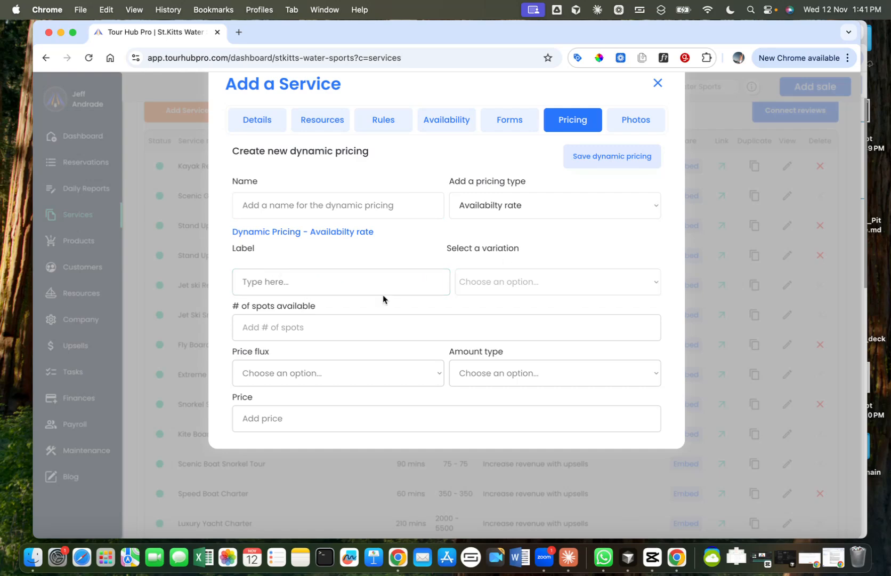
pyautogui.click(513, 286)
pyautogui.click(515, 312)
pyautogui.click(530, 284)
pyautogui.click(521, 278)
pyautogui.click(520, 278)
pyautogui.click(519, 269)
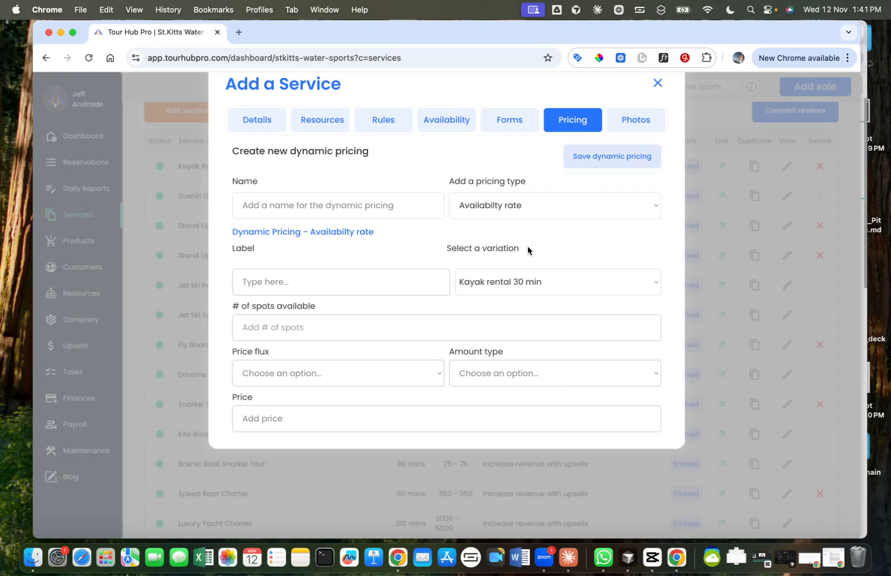
# - Set the availability rate's number of spots available to 10
pyautogui.click(373, 334)
pyautogui.click(374, 334)
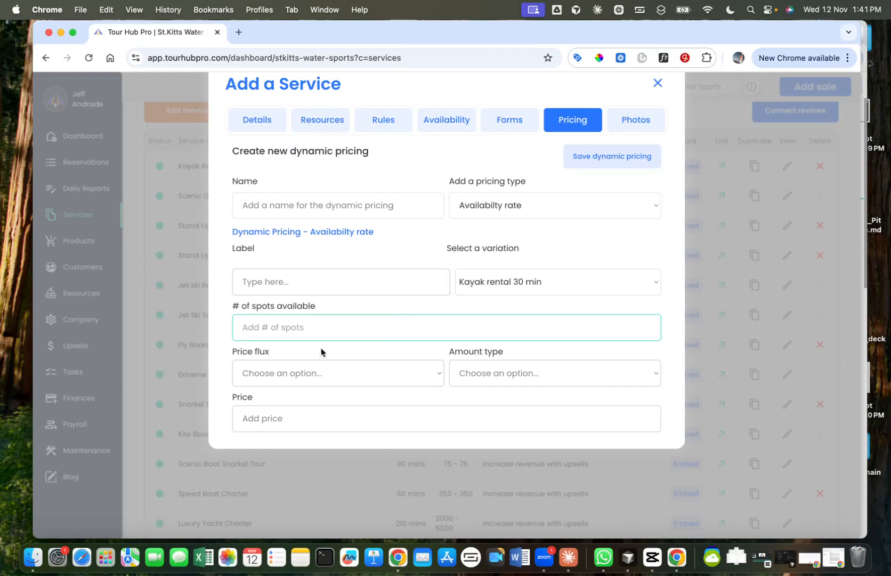
pyautogui.write('10')
pyautogui.click(382, 310)
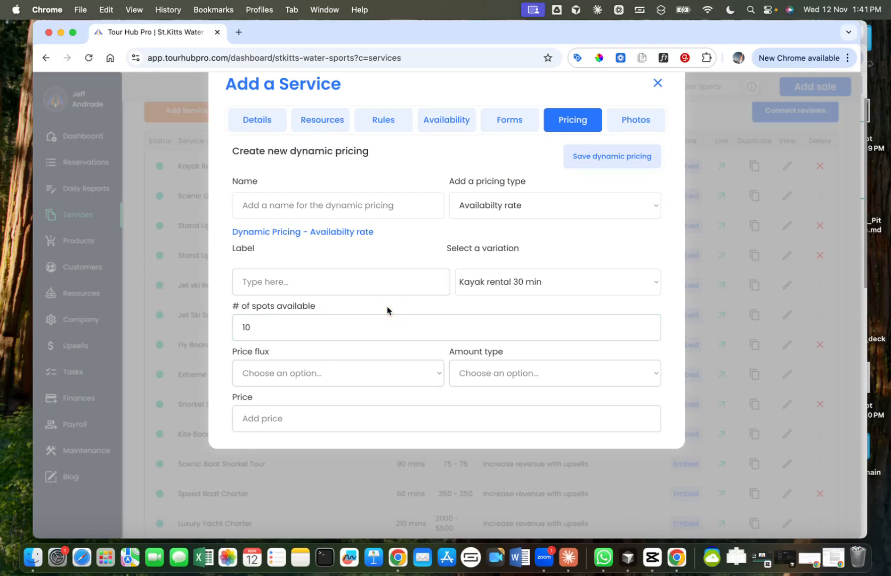
# - Examine the price flux and amount type options offered for the availability rate
pyautogui.click(316, 376)
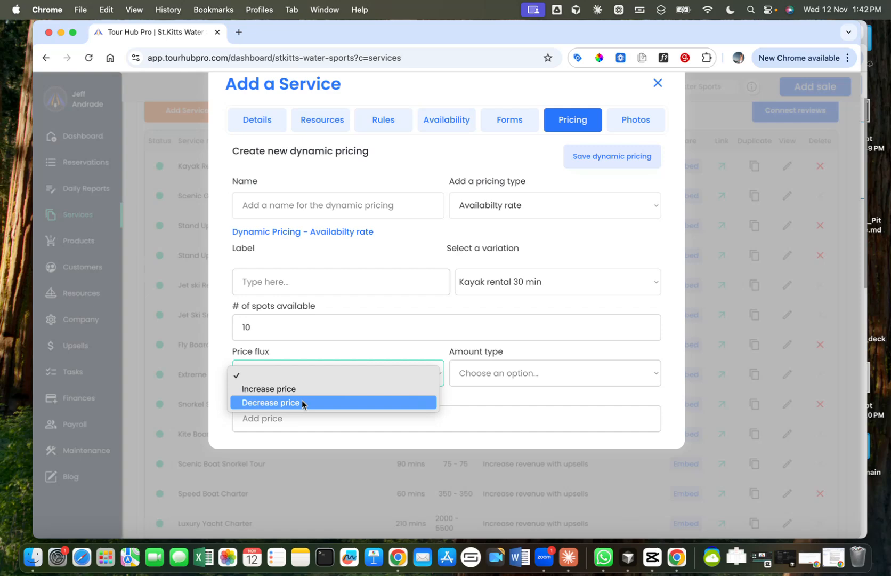
pyautogui.click(549, 372)
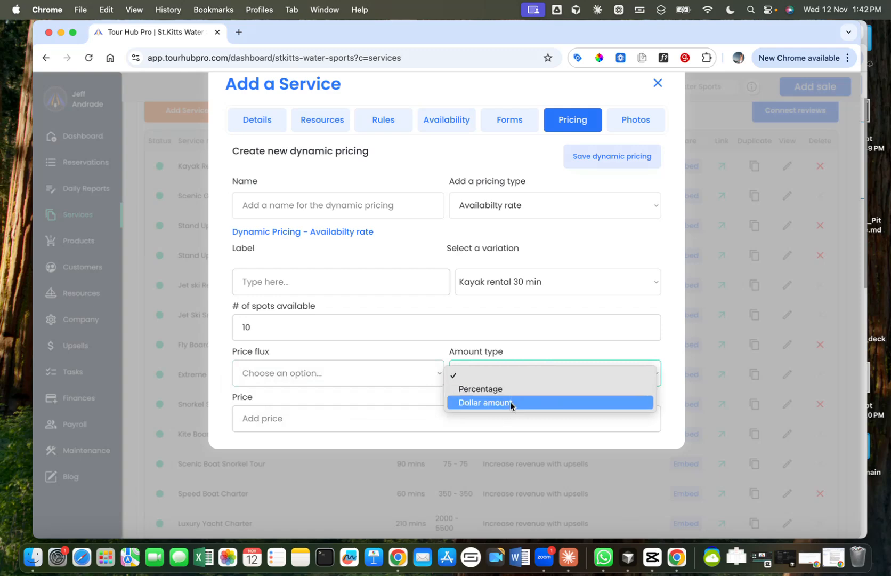
pyautogui.click(393, 341)
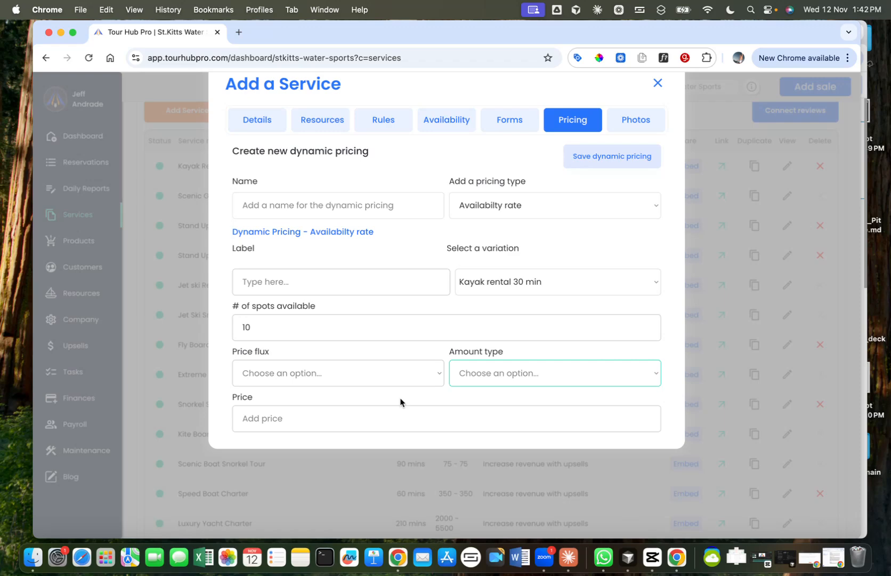
# - Change the availability rate's number of spots available to 4
pyautogui.doubleClick(243, 321)
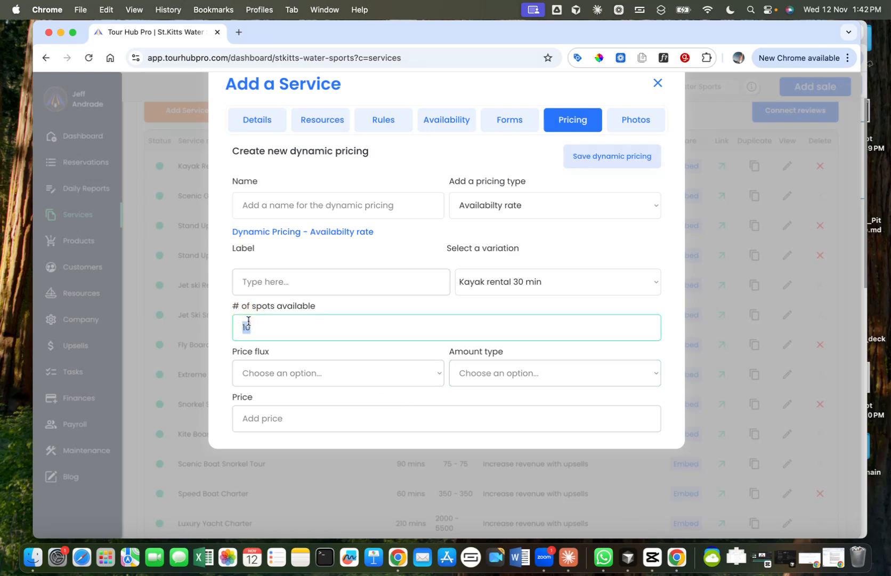
pyautogui.write('4')
pyautogui.click(344, 312)
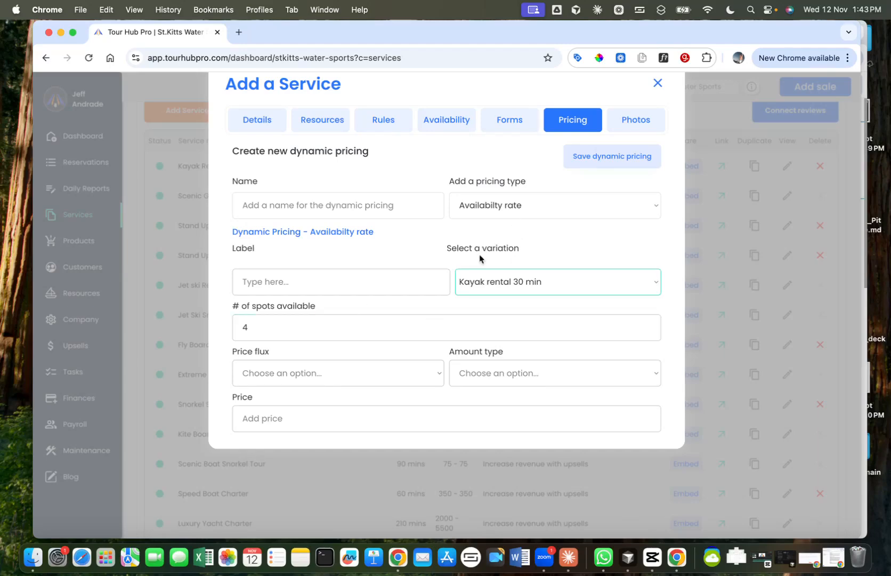
# - Change the dynamic pricing type to Date Range Rate and set its amount type to Percentage with a value of 10
pyautogui.click(556, 202)
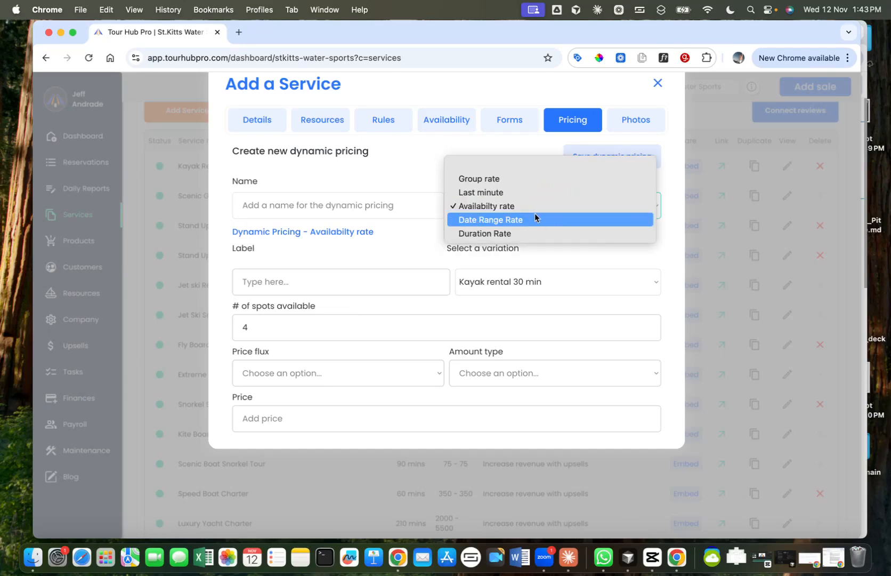
pyautogui.click(536, 216)
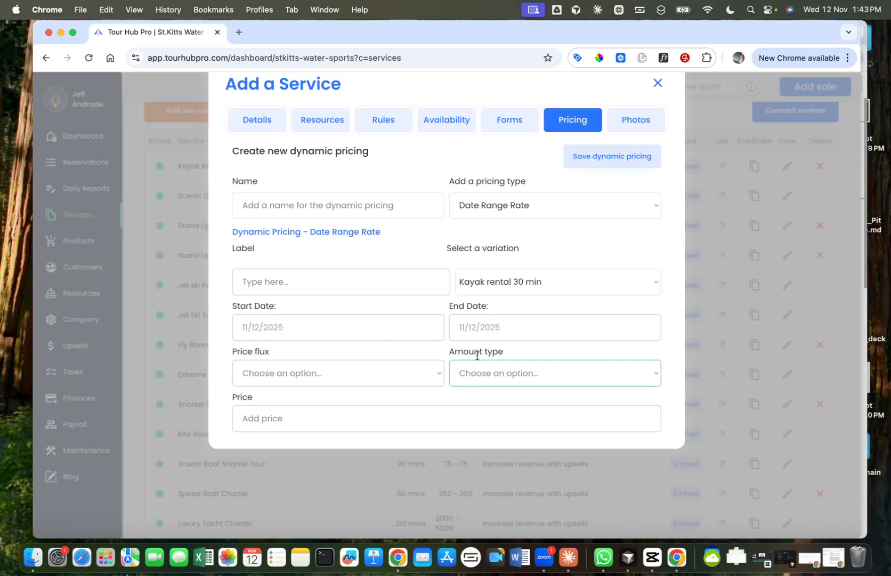
pyautogui.click(495, 374)
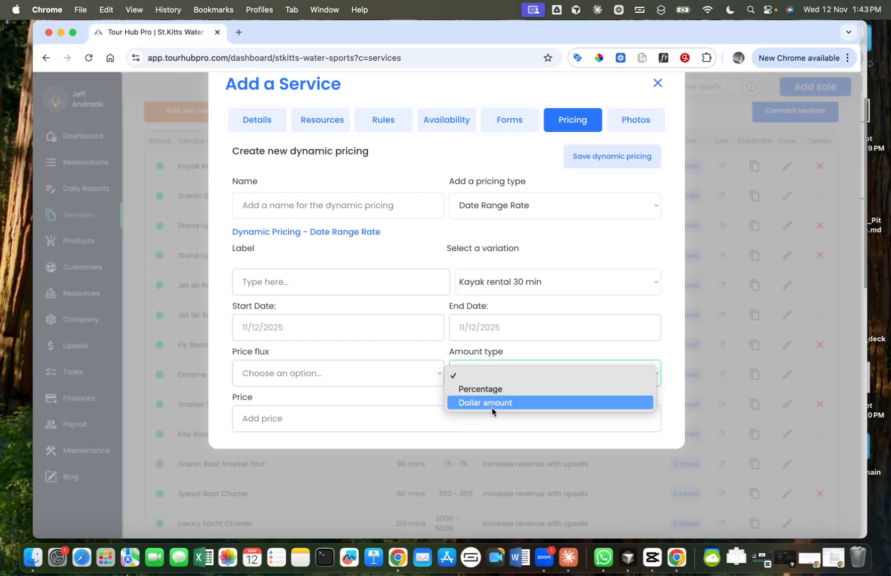
pyautogui.click(498, 389)
pyautogui.click(315, 412)
pyautogui.write('10')
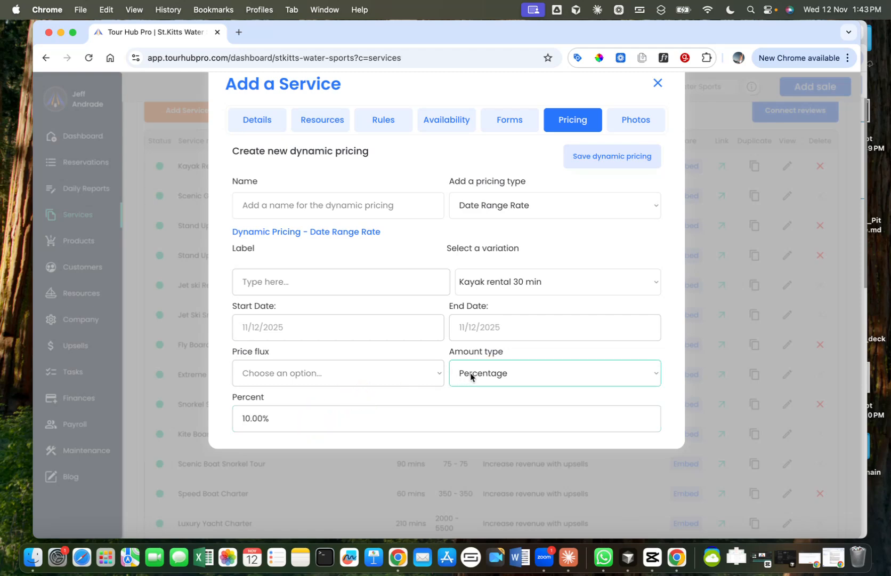
# - Try Decrease price as the date range rate's price flux, ending with Increase price
pyautogui.click(356, 376)
pyautogui.click(326, 403)
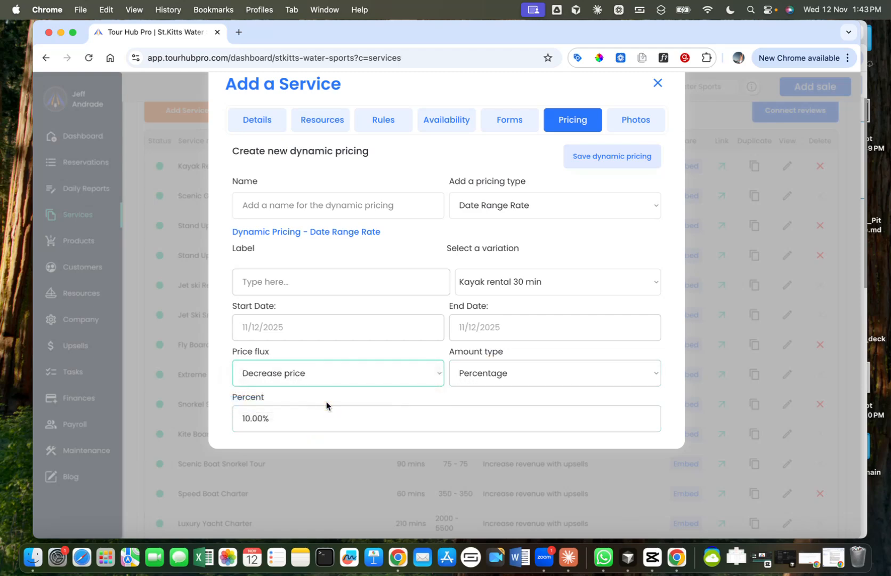
pyautogui.click(356, 373)
pyautogui.click(336, 364)
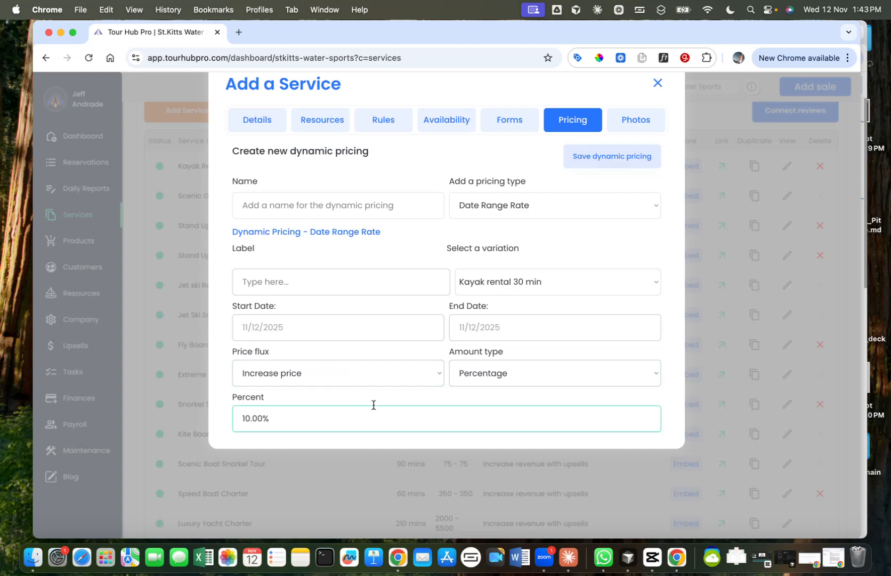
# - Set the date range rate to start on 12/20/2025 and end on 12/31/2025
pyautogui.click(297, 327)
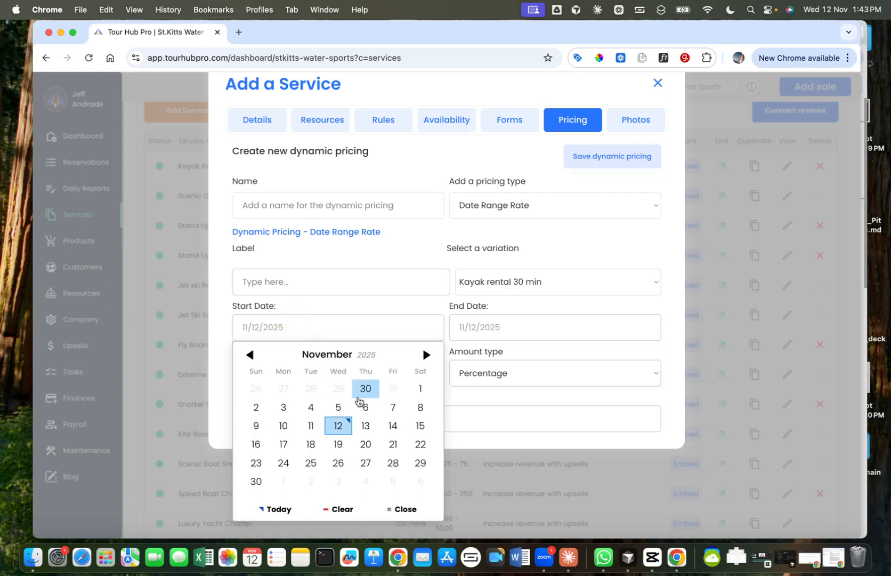
pyautogui.click(426, 354)
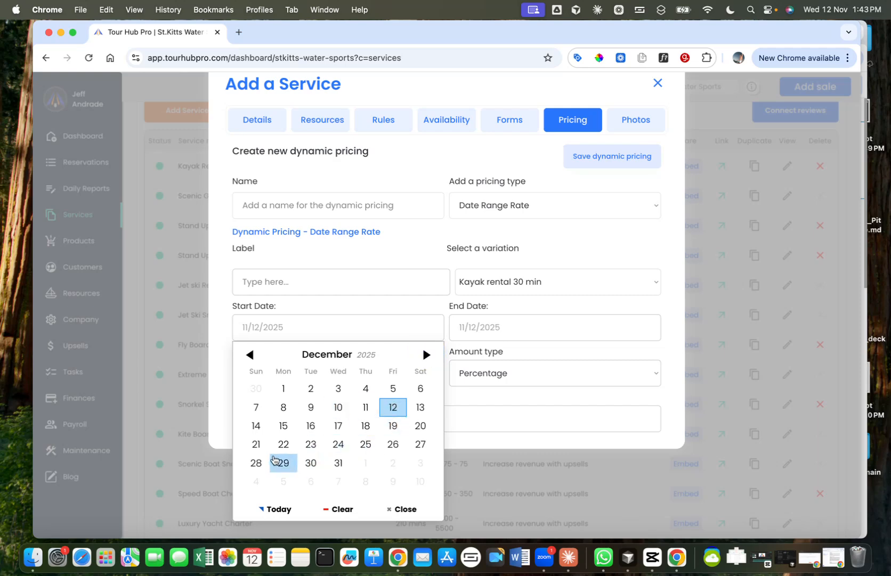
pyautogui.click(421, 425)
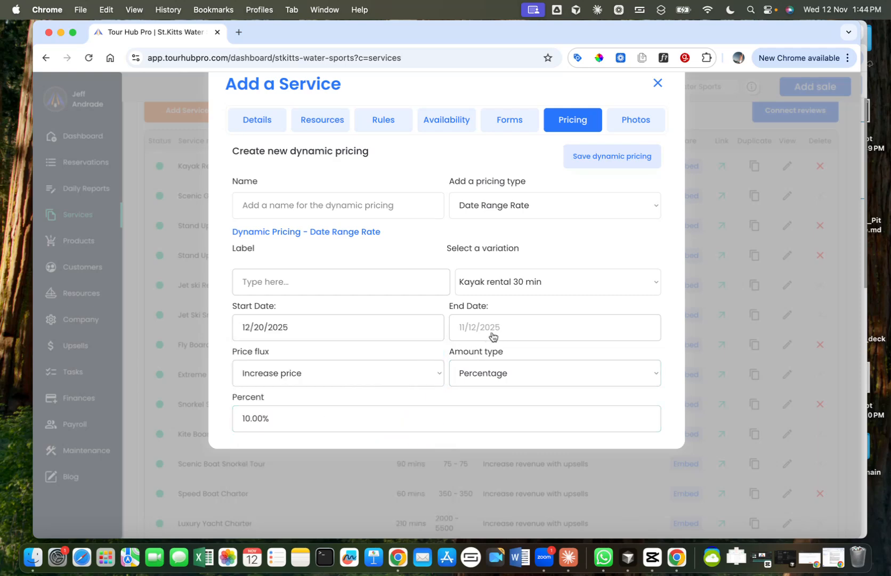
pyautogui.click(496, 329)
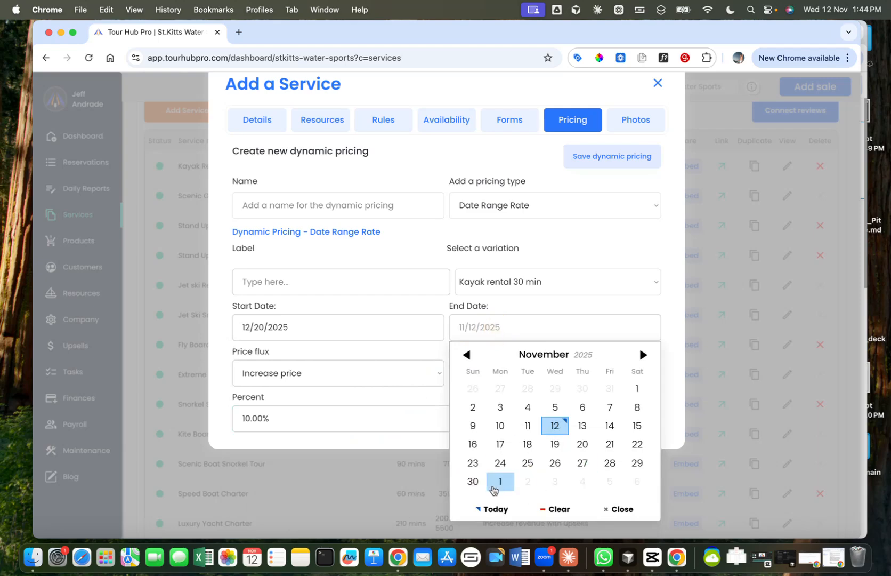
pyautogui.click(499, 482)
pyautogui.click(503, 328)
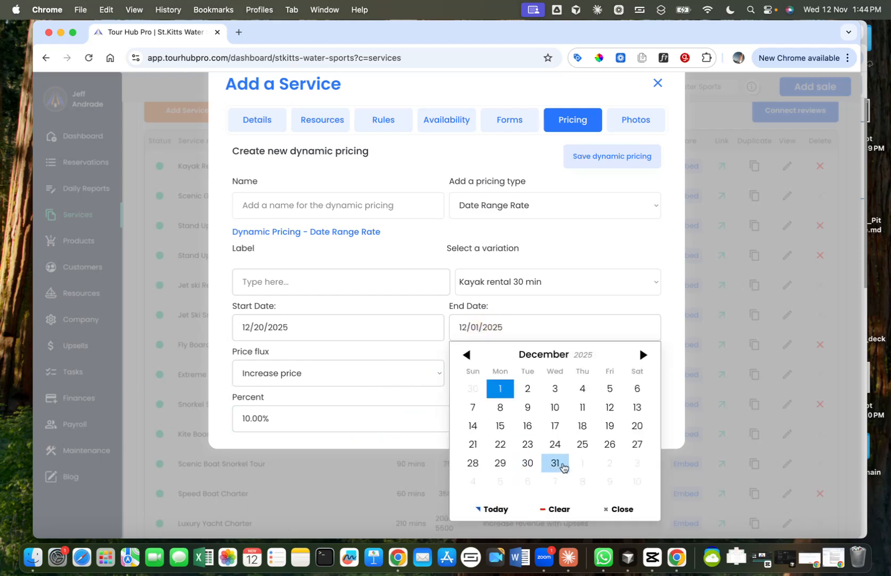
pyautogui.click(555, 463)
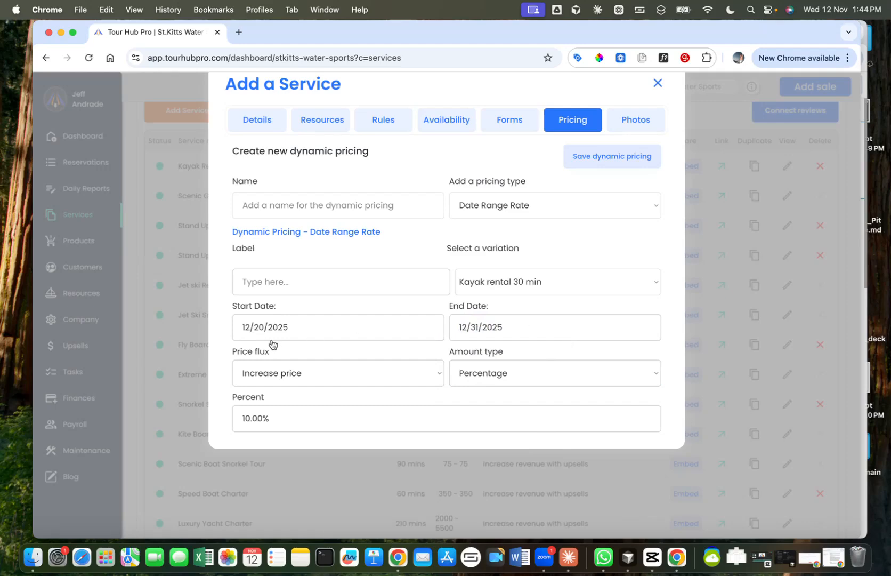
# - Change the dynamic pricing type to Duration Rate
pyautogui.click(347, 390)
pyautogui.click(550, 209)
pyautogui.click(634, 125)
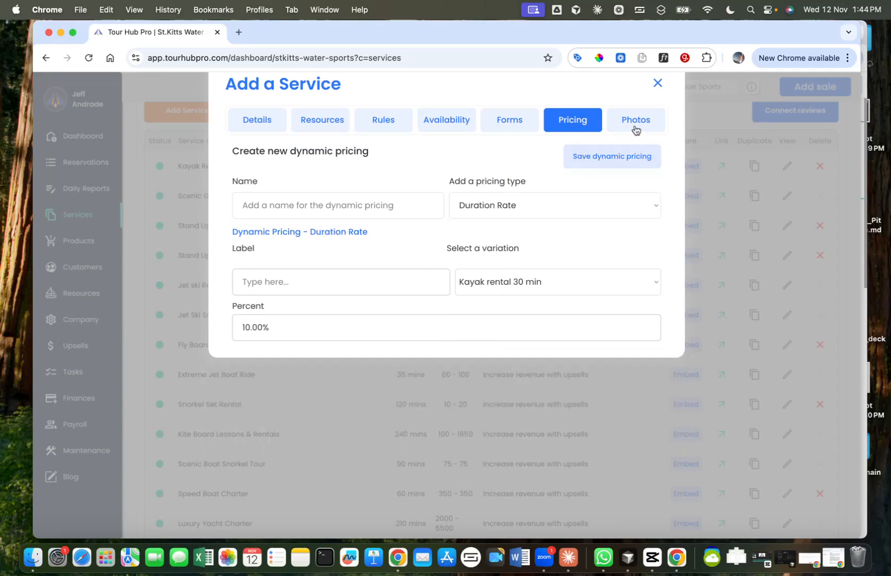
# - Upload fulllogo_transparent.png from the Tour Hub Pro logo copy folder to the service's photos
pyautogui.click(633, 127)
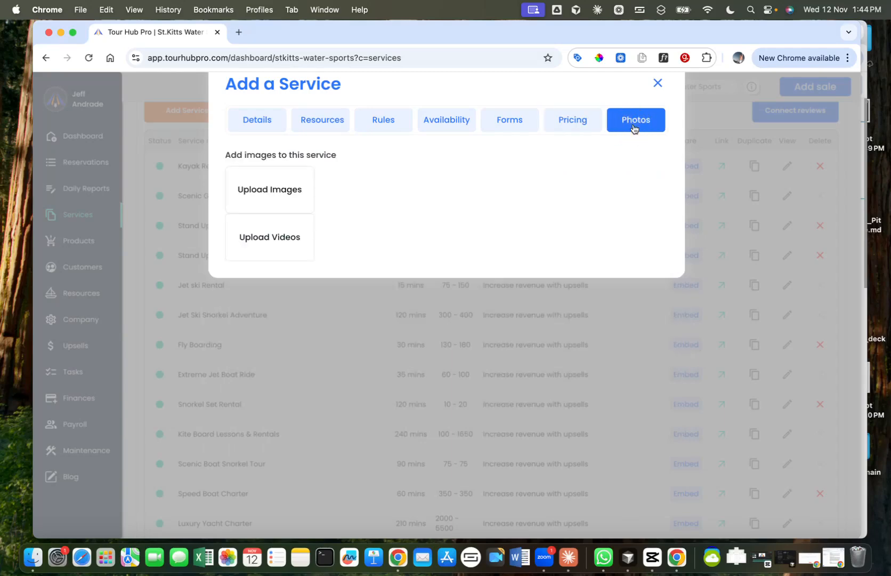
pyautogui.click(279, 192)
pyautogui.click(279, 161)
pyautogui.press('space')
pyautogui.press('space')
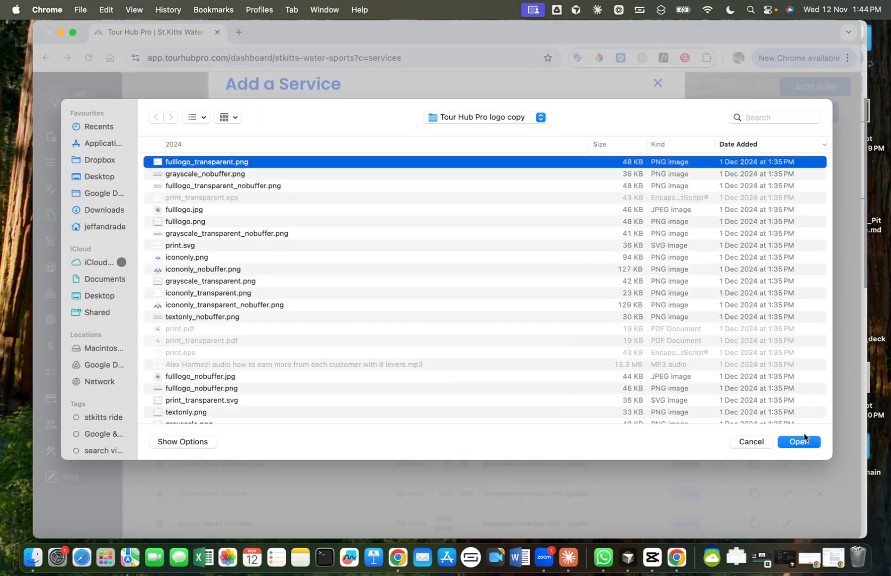
pyautogui.click(802, 441)
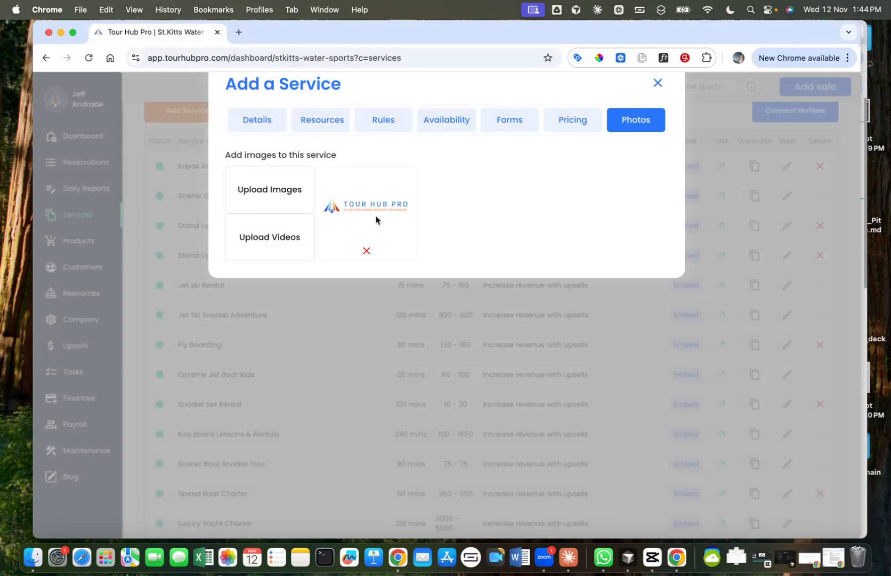
# - Upload icononly.png, icononly_nobuffer.png, grayscale_transparent.png and icononly_transparent.png together as further service images
pyautogui.click(287, 190)
pyautogui.click(271, 292)
pyautogui.keyDown('shift'); pyautogui.click(263, 257); pyautogui.keyUp('shift')
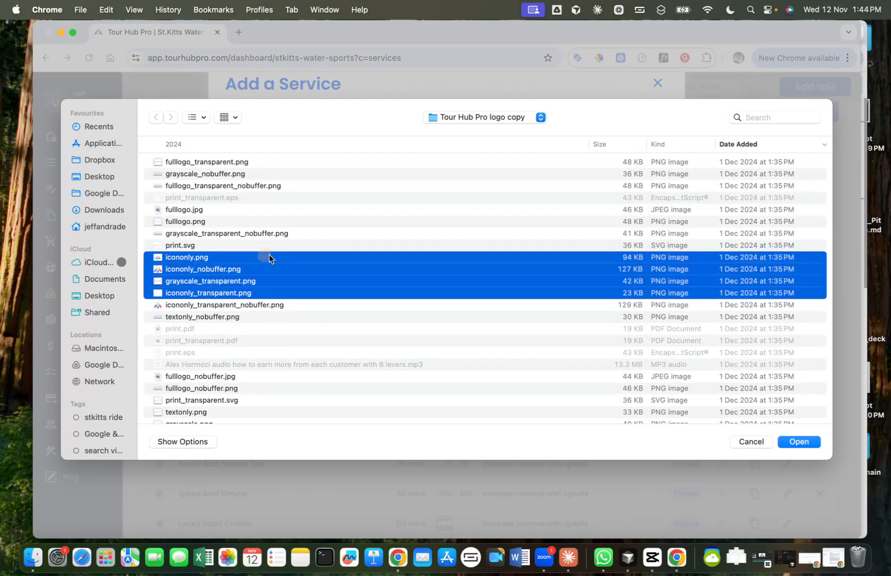
pyautogui.click(810, 443)
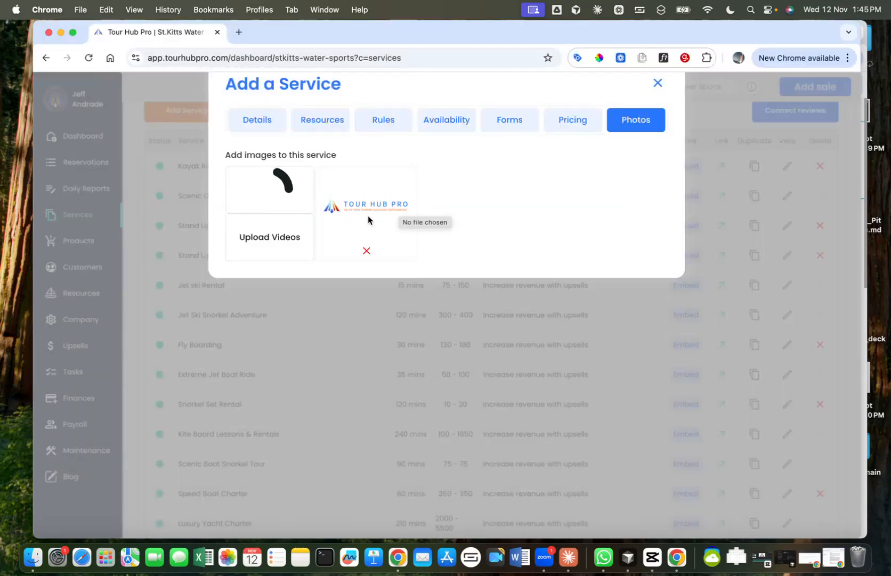
# - Remove the icononly.png, grayscale_transparent.png and icononly_nobuffer.png images, keeping the full logo and the transparent icon
pyautogui.hscroll(5, 597, 230)
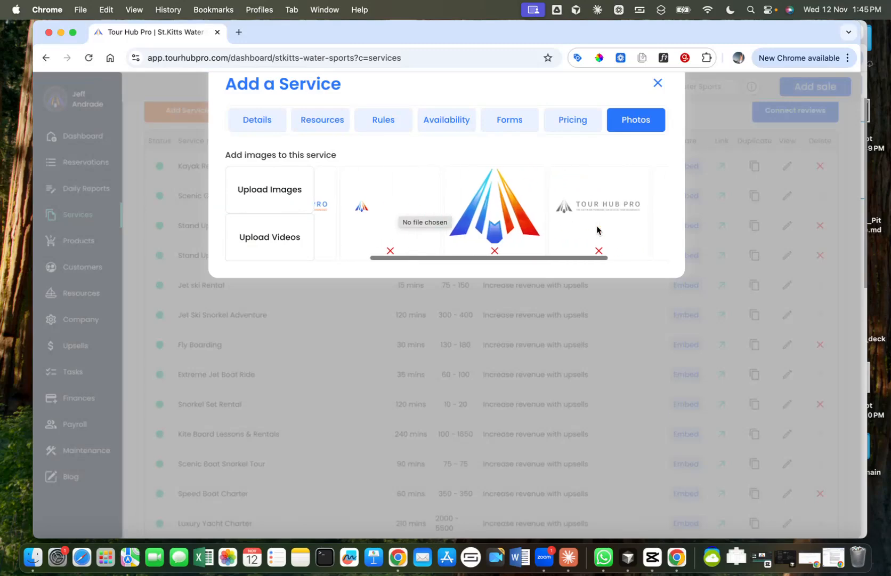
pyautogui.hscroll(-3, 597, 230)
pyautogui.click(471, 250)
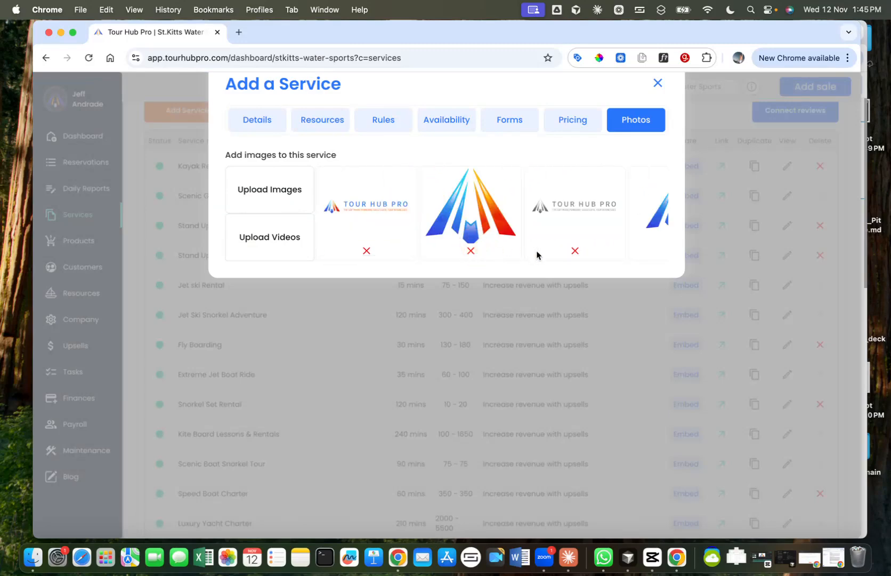
pyautogui.click(574, 251)
pyautogui.click(471, 251)
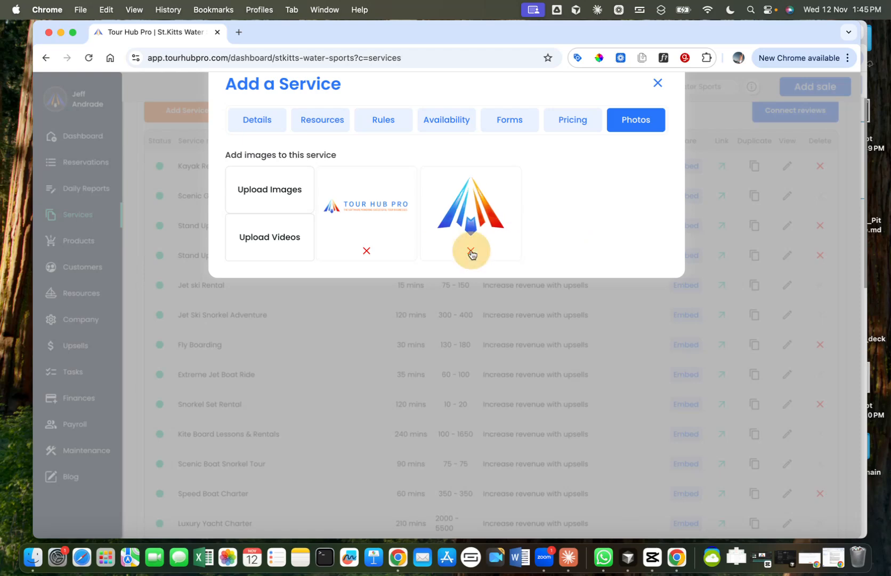
# - Start adding a video to the service and copy the video id UdbWG59dtmc from the Dream Vacations with St.Kitts Water Sports YouTube page's URL
pyautogui.click(277, 239)
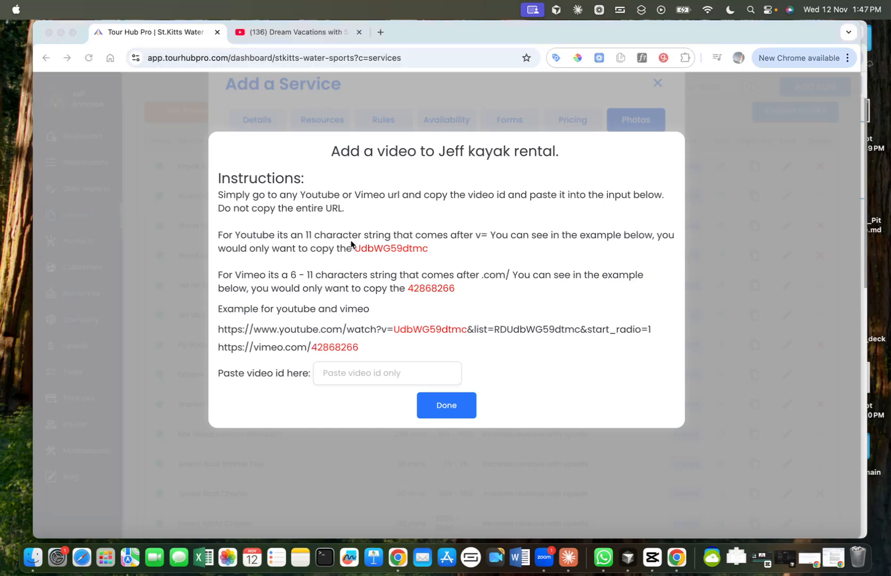
pyautogui.click(295, 32)
pyautogui.click(210, 59)
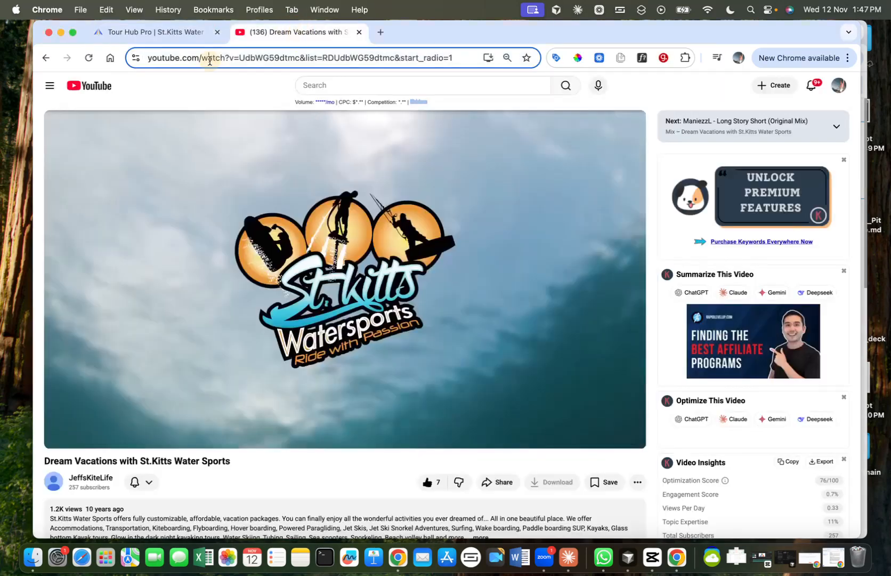
pyautogui.click(244, 58)
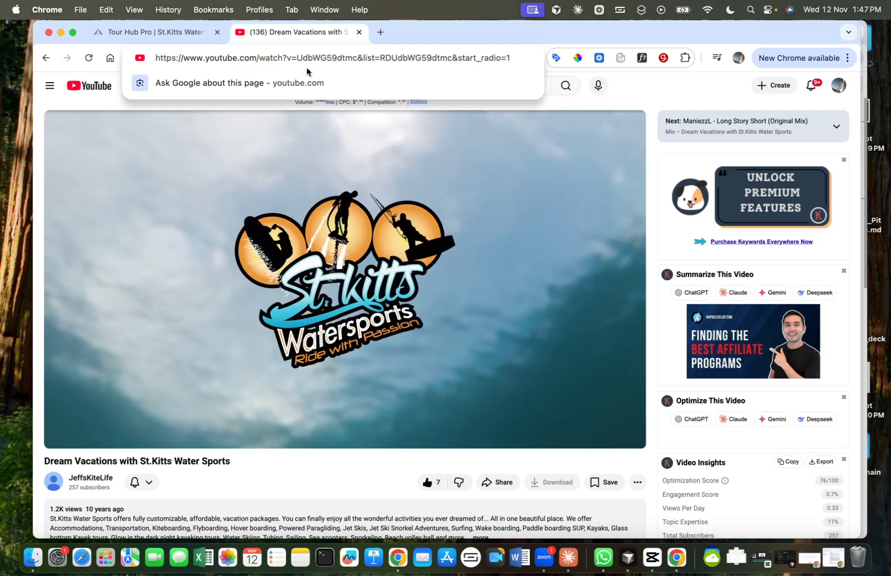
pyautogui.doubleClick(354, 57)
pyautogui.press('super+c')
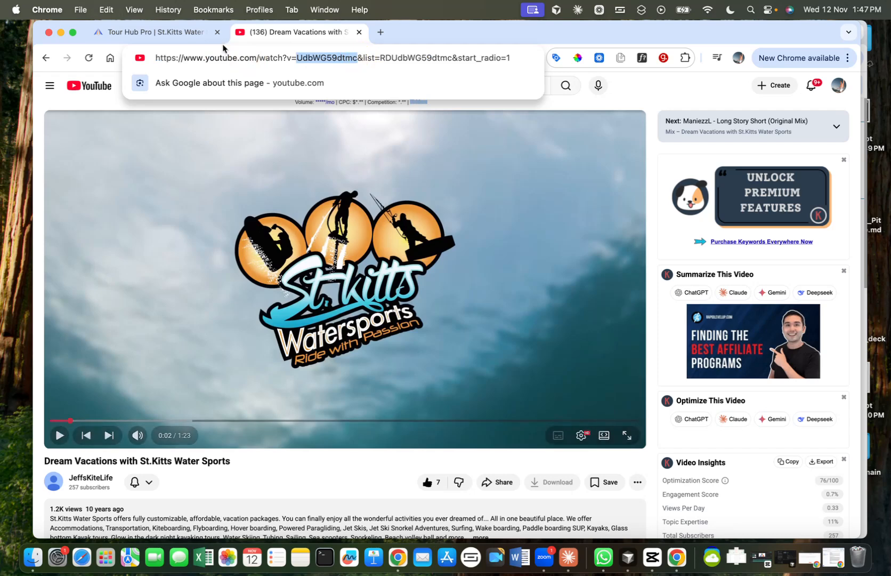
# - Return to Tour Hub Pro and submit the copied id UdbWG59dtmc as the service's video
pyautogui.click(186, 33)
pyautogui.click(377, 374)
pyautogui.press('super+v')
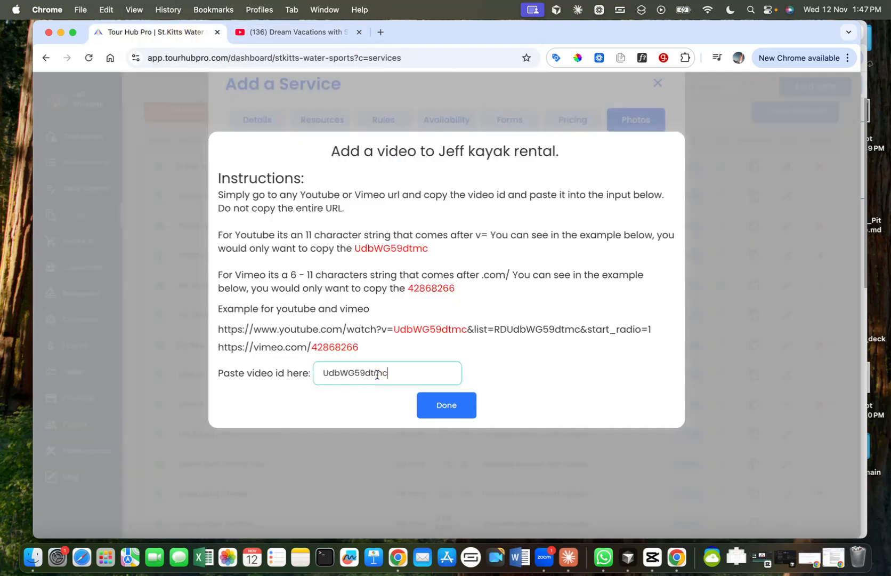
pyautogui.click(443, 405)
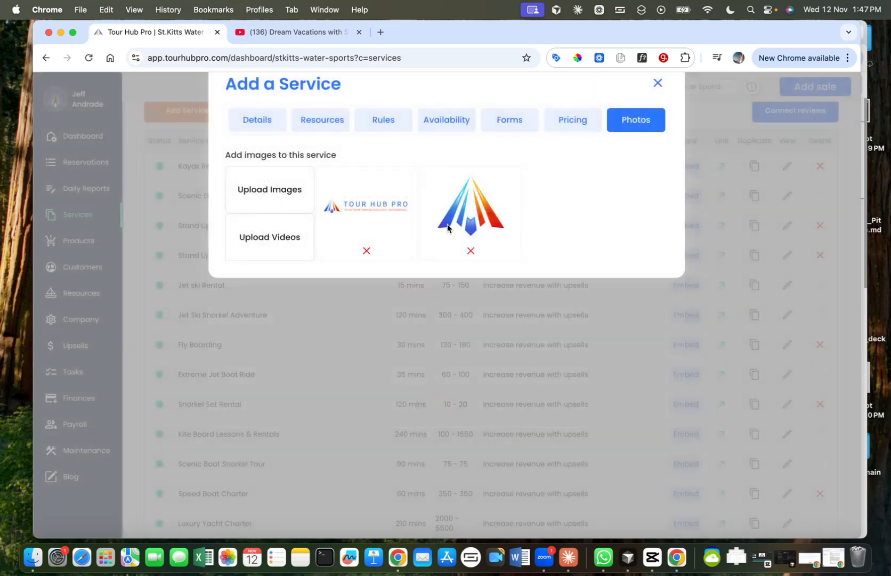
pyautogui.scroll(2, 448, 229)
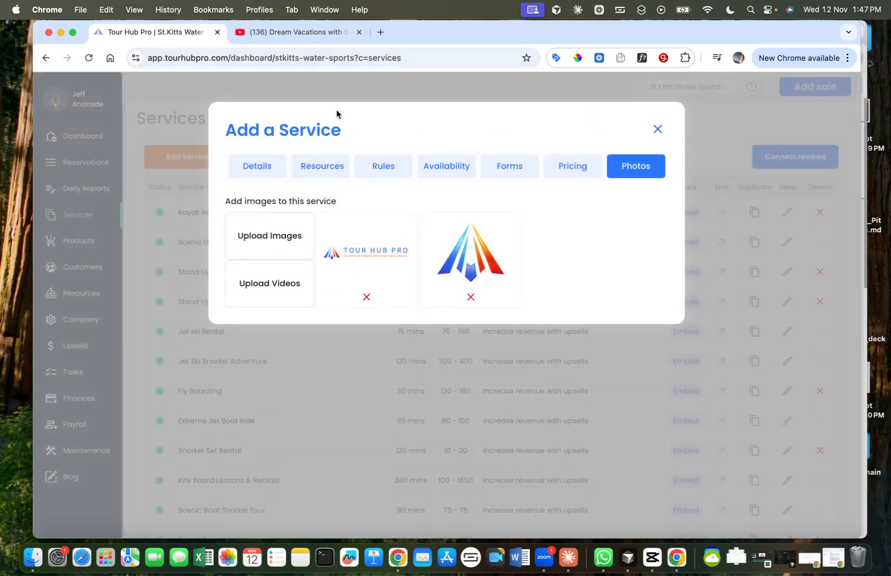